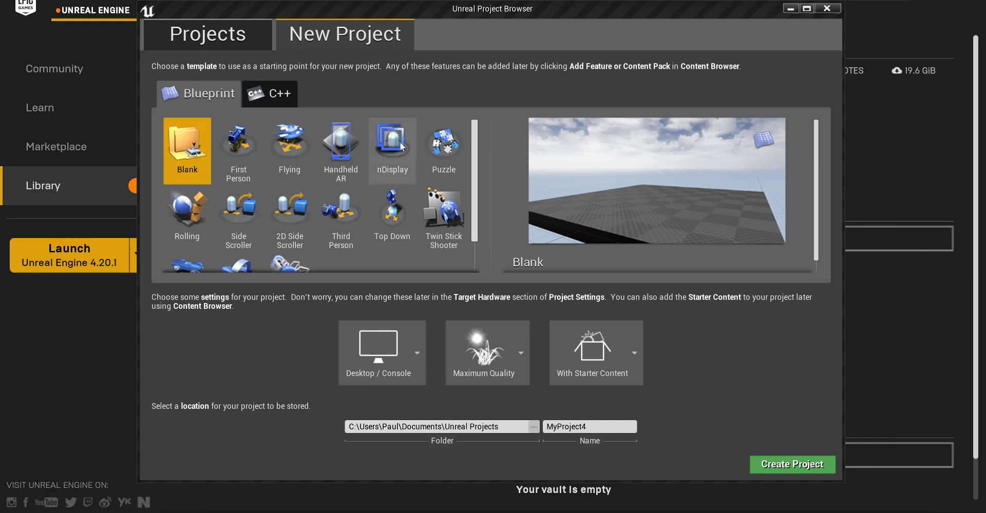
Create a new Blueprint project from the Third Person template with starter content
click(347, 229)
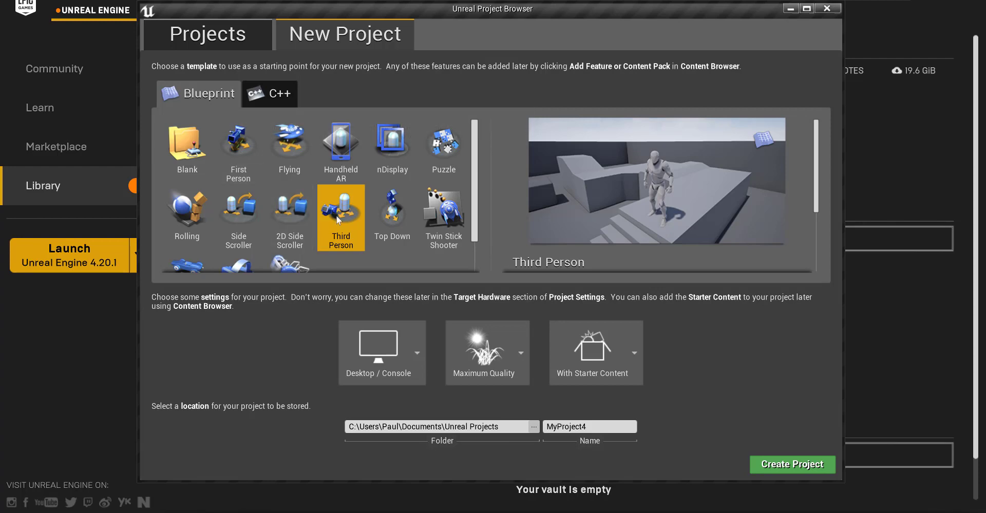
click(789, 465)
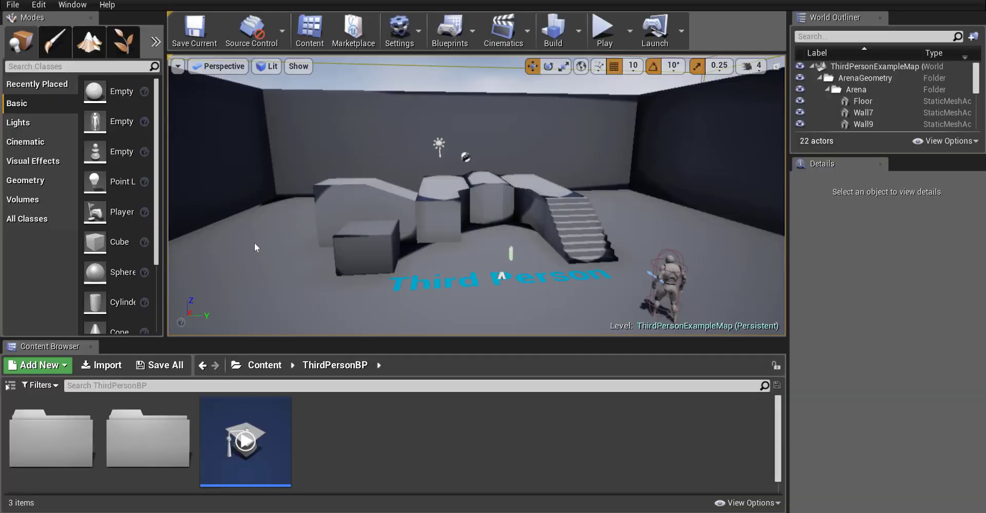
Play the level in the viewport, run the character back and forth to test its movement, and stop the session
click(605, 32)
key(w)
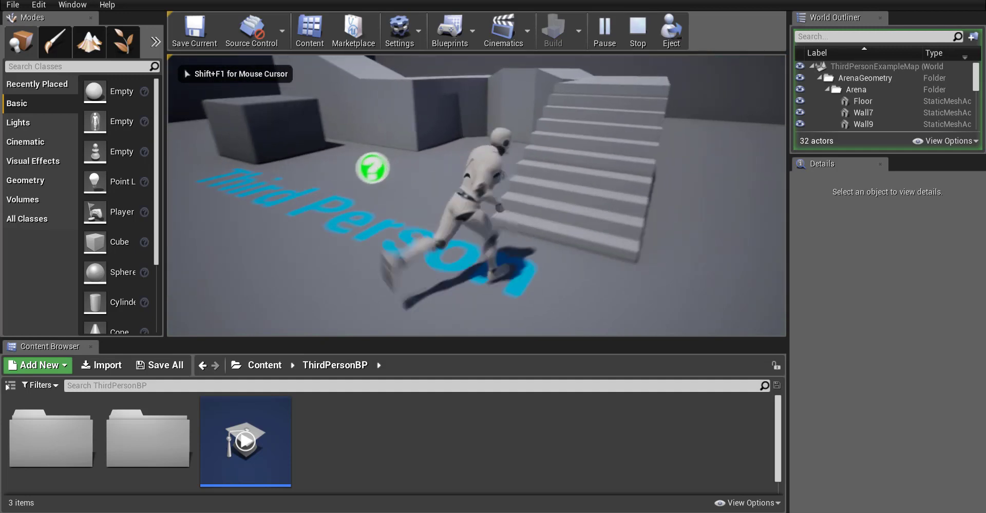
key(s)
key(w)
key(s)
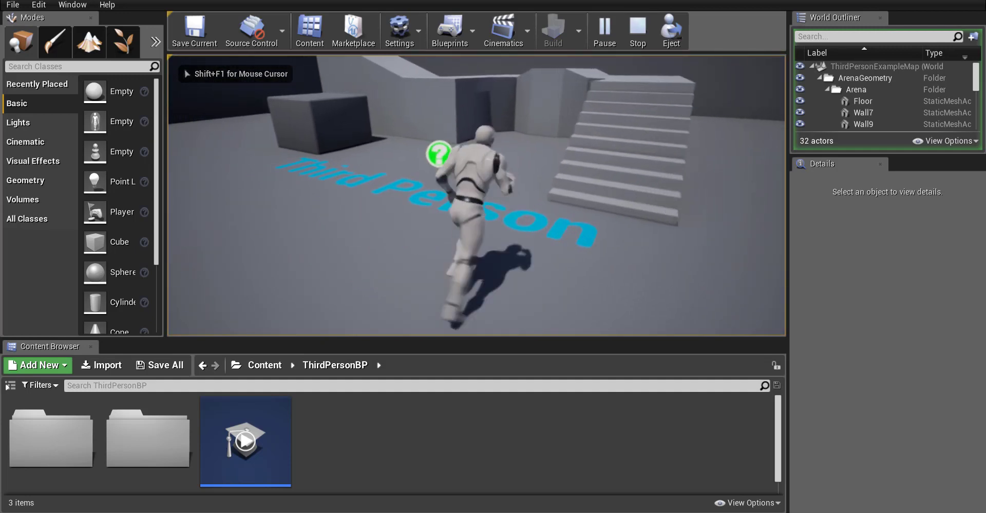
key(w)
key(w)
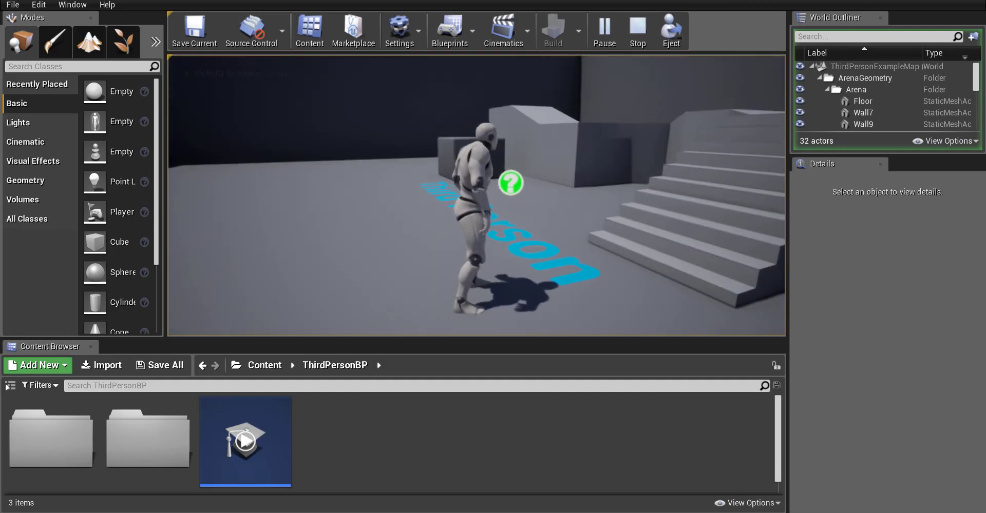
key(w)
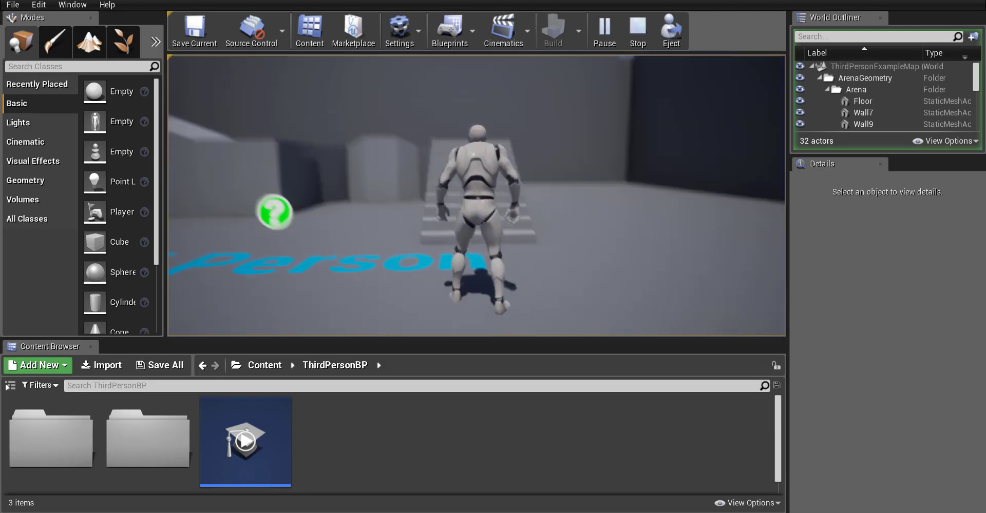
key(w)
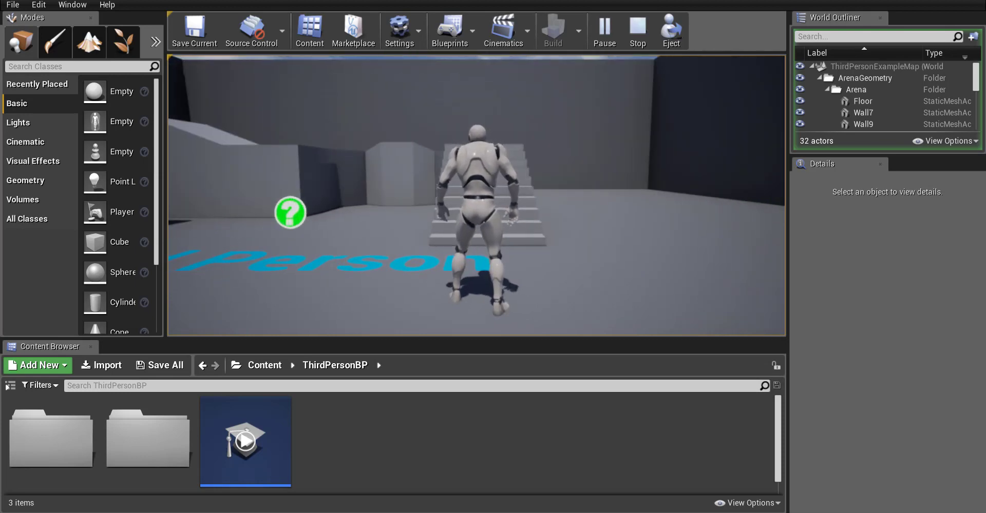
key(Escape)
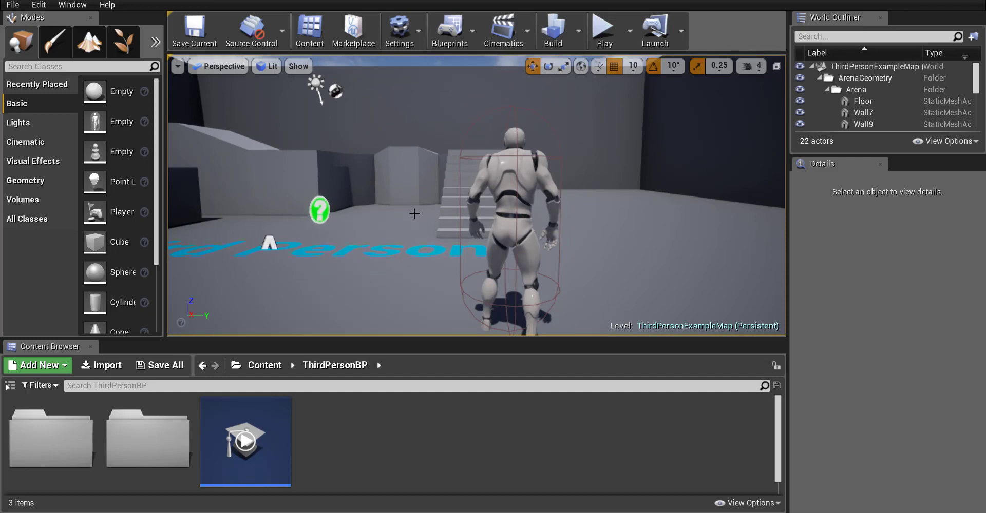
Locate the ThirdPersonCharacter asset in the Content Browser from the character in the level and open its blueprint
right_click(505, 166)
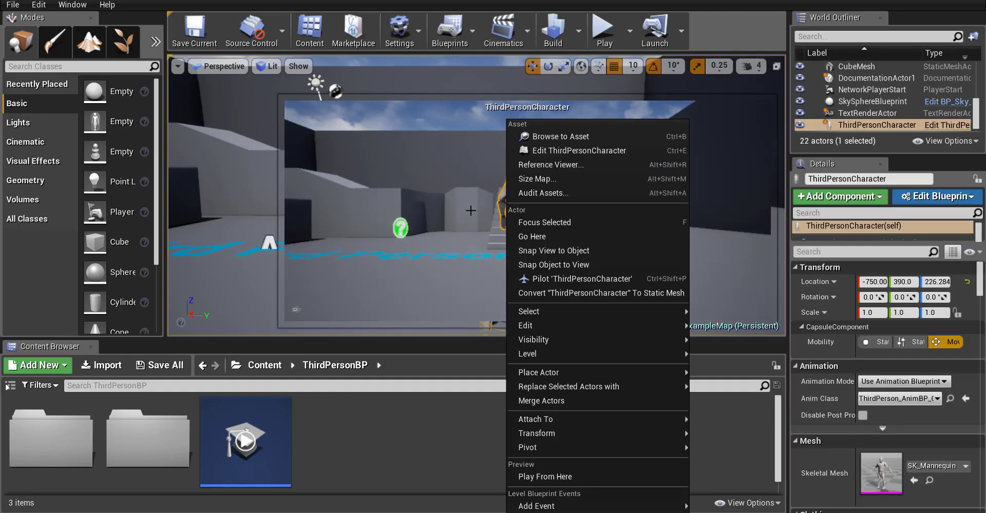
click(470, 211)
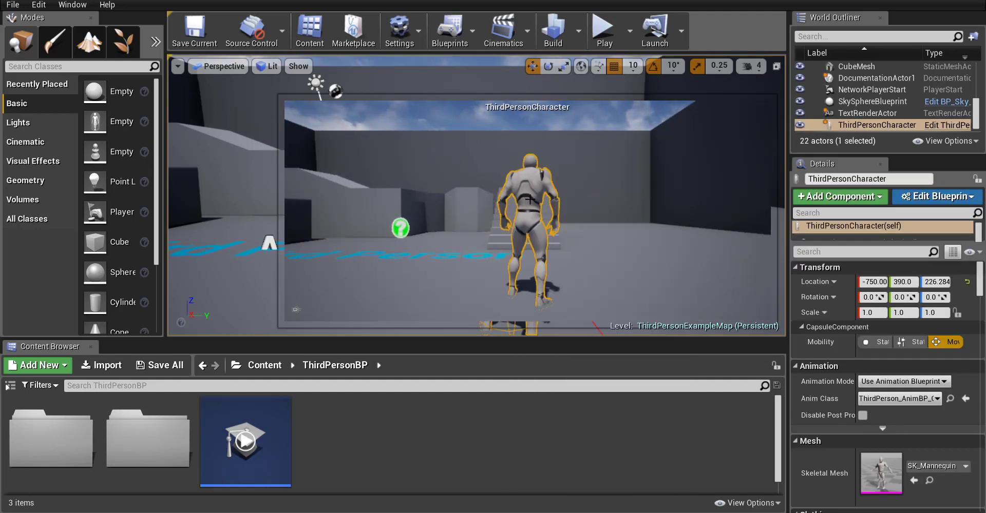
right_click(529, 182)
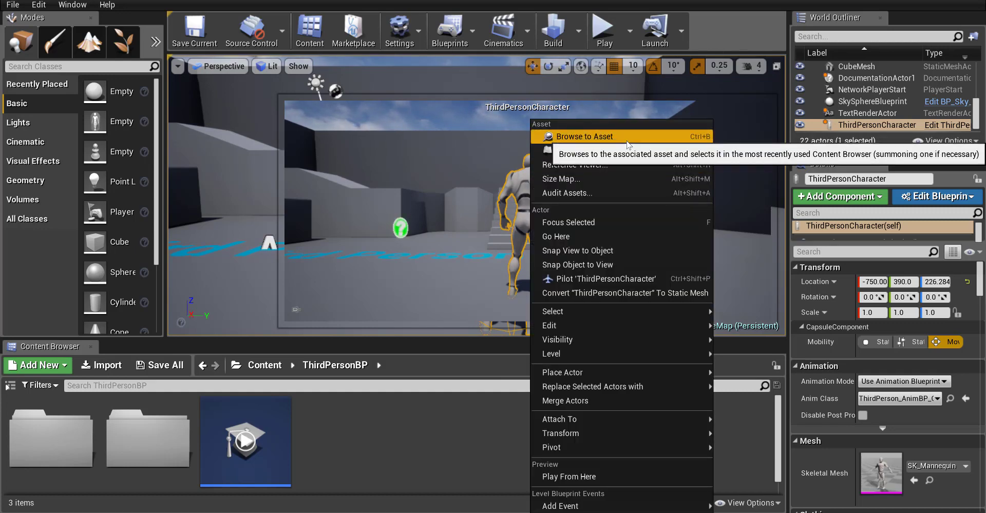
click(599, 138)
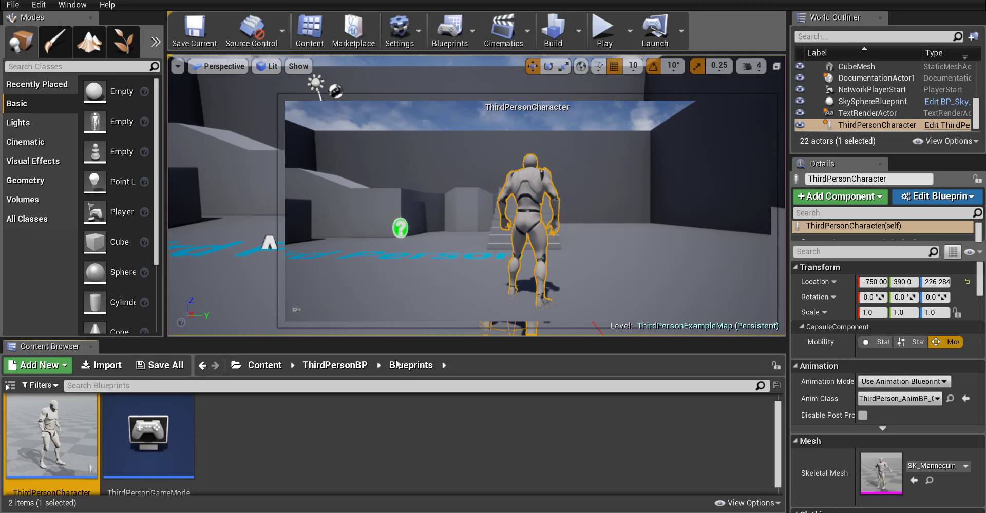
mouse_move(73, 428)
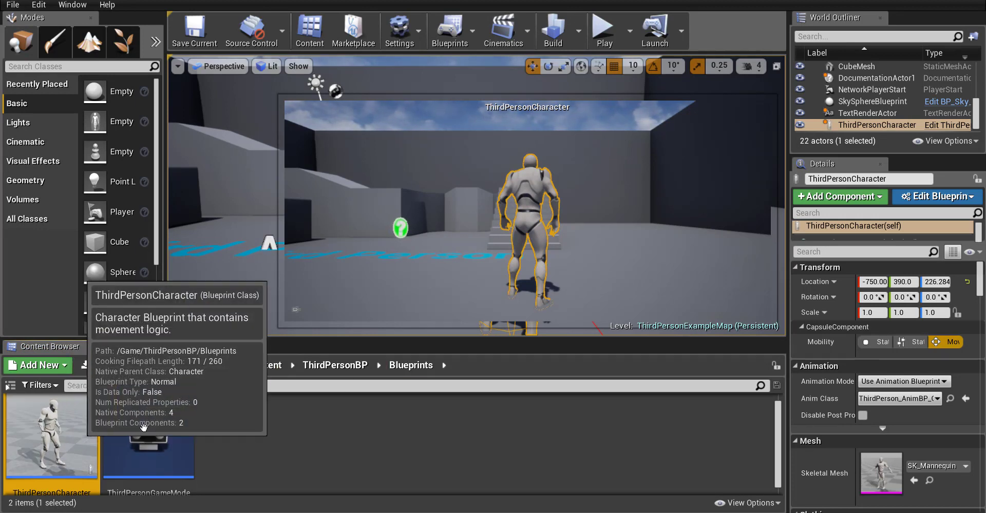
ctrl+scroll(250, 437, down, 1)
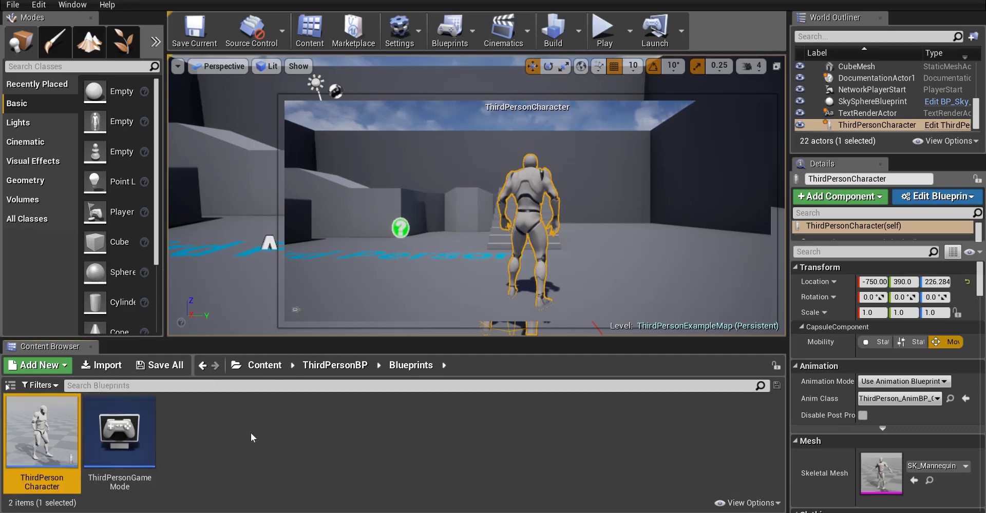
ctrl+scroll(250, 433, down, 1)
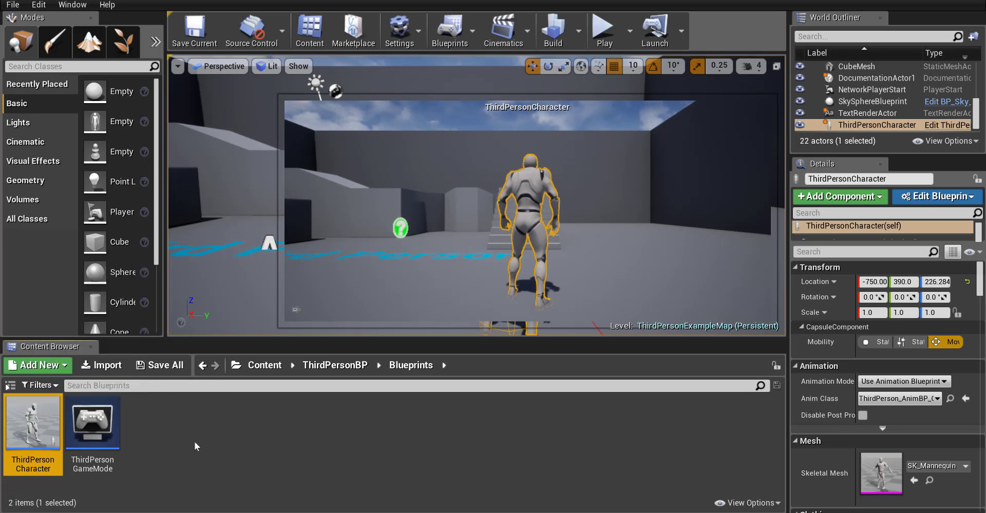
double_click(32, 425)
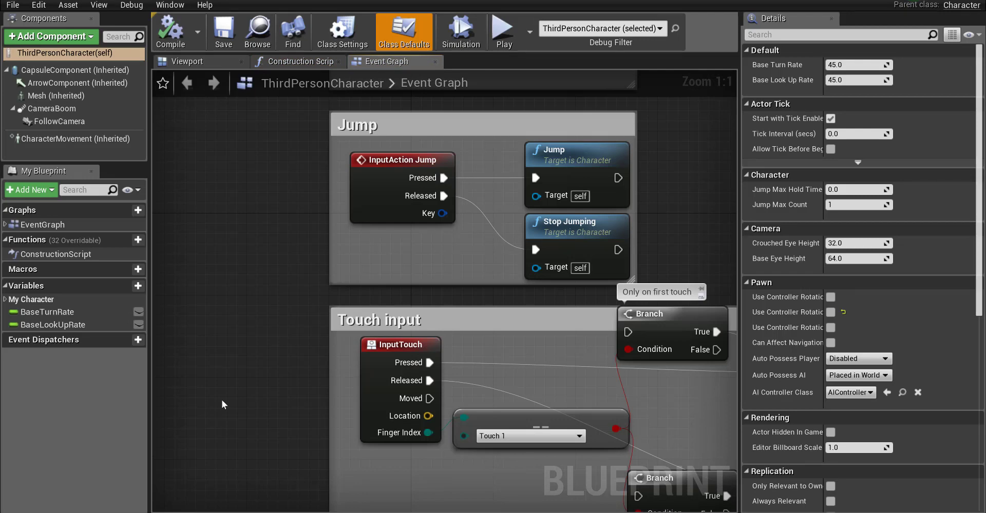
Add a new variable named Health to the ThirdPersonCharacter blueprint
scroll(222, 399, down, 5)
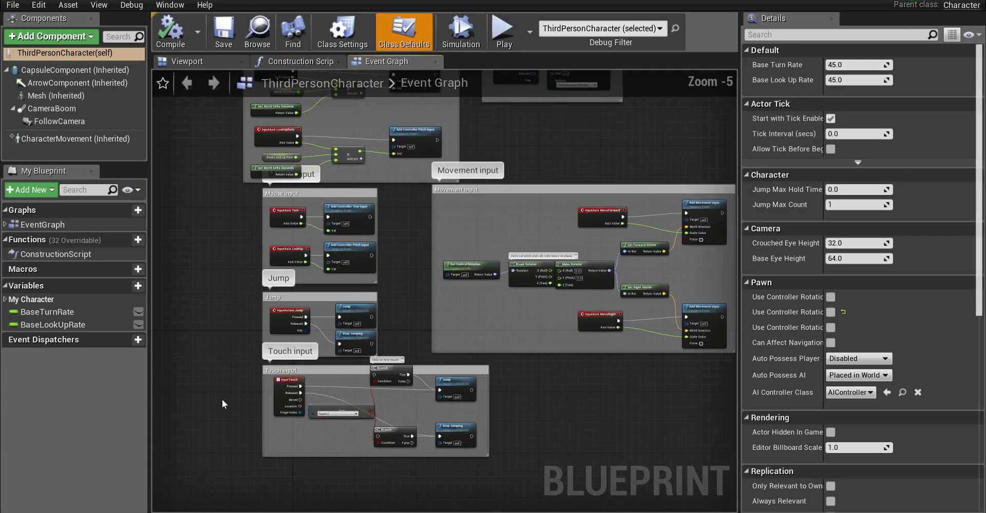
scroll(222, 400, down, 1)
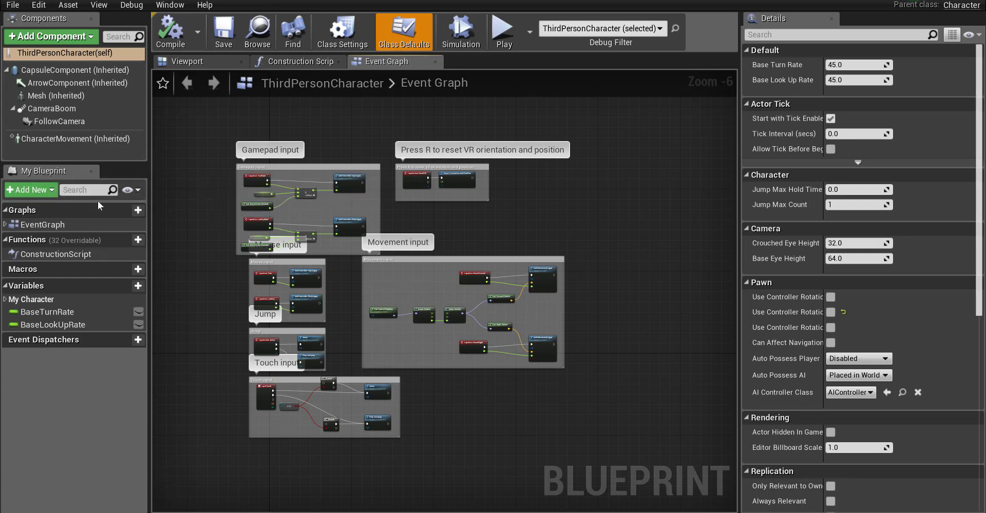
click(37, 190)
click(39, 191)
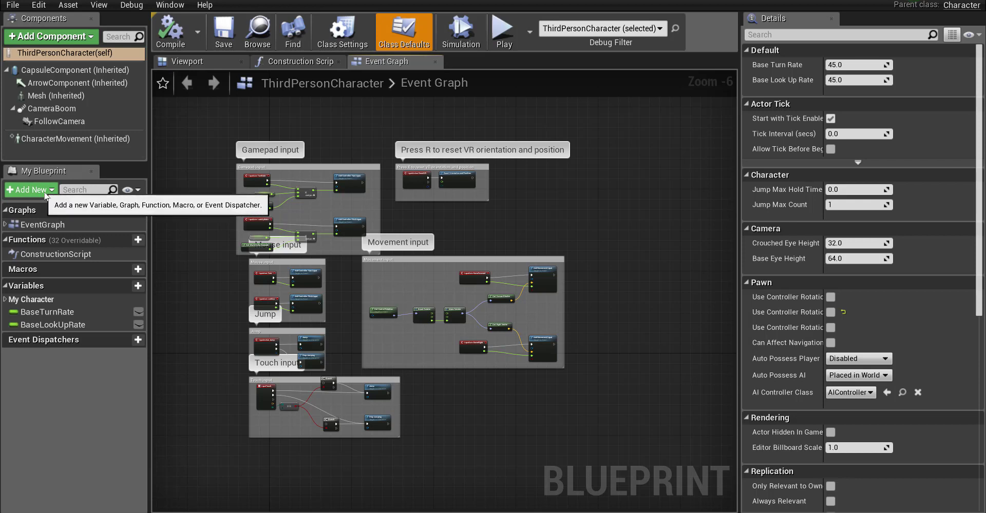
click(45, 192)
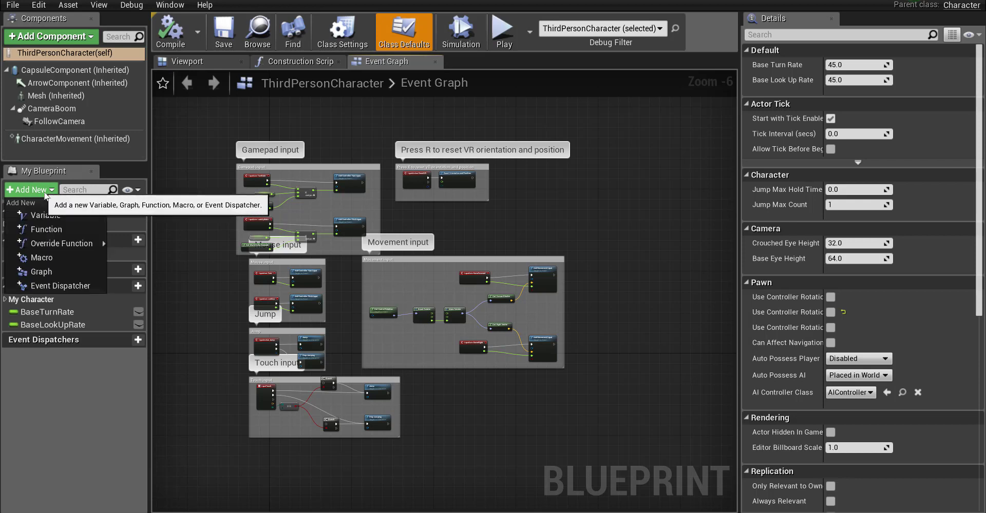
click(70, 219)
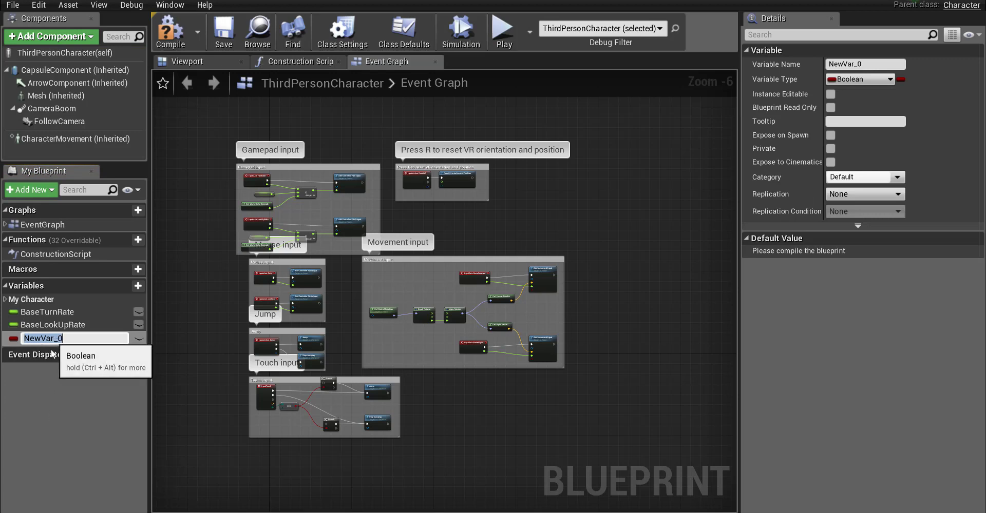
text(Hea)
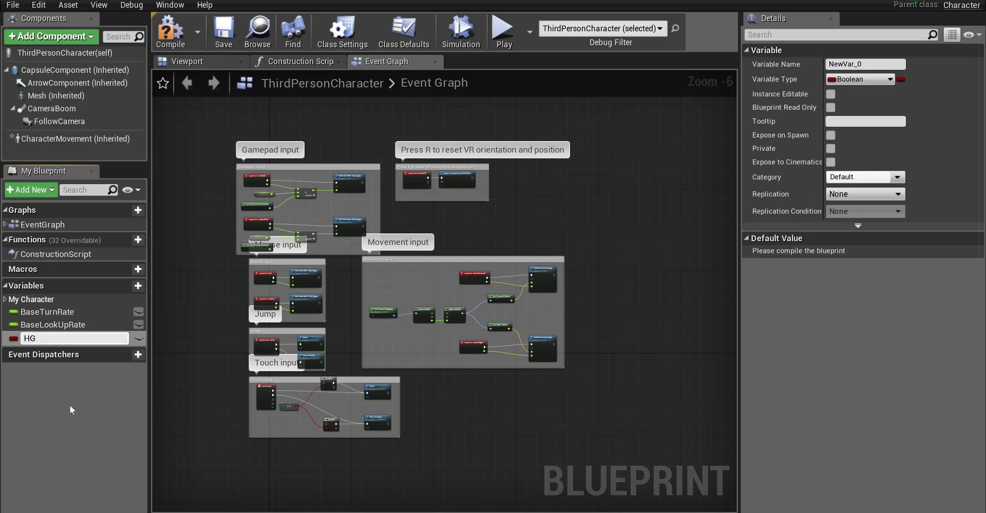
text(lth)
key(Return)
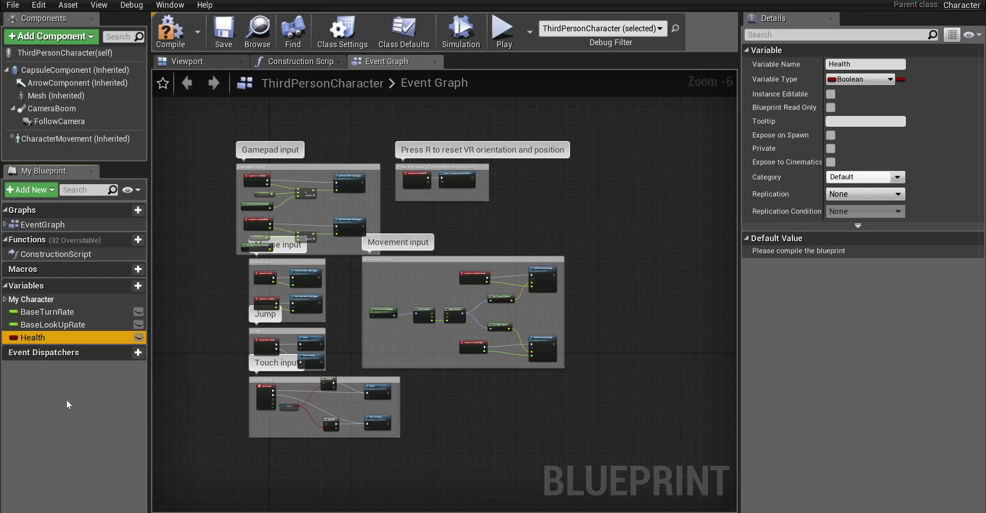
Change the Health variable's type to Float and compile the blueprint
click(856, 82)
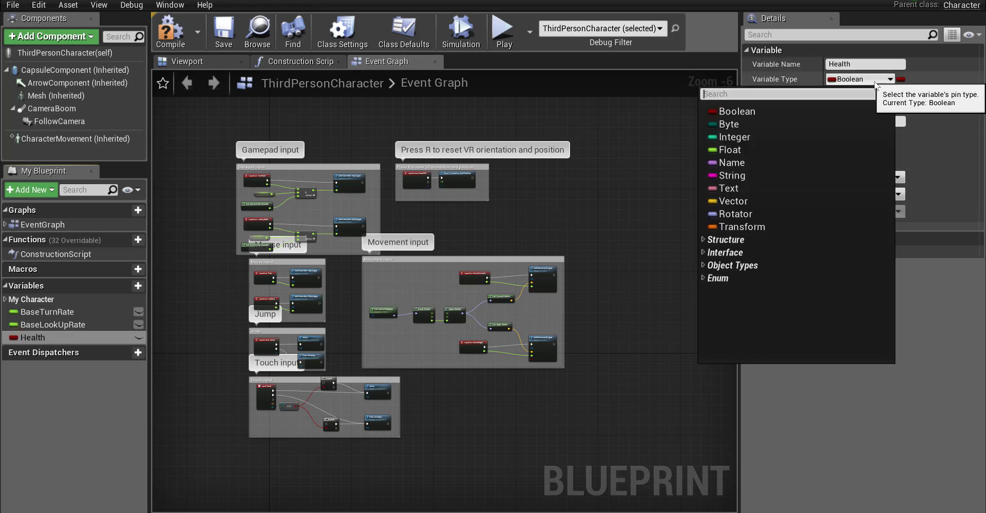
click(729, 149)
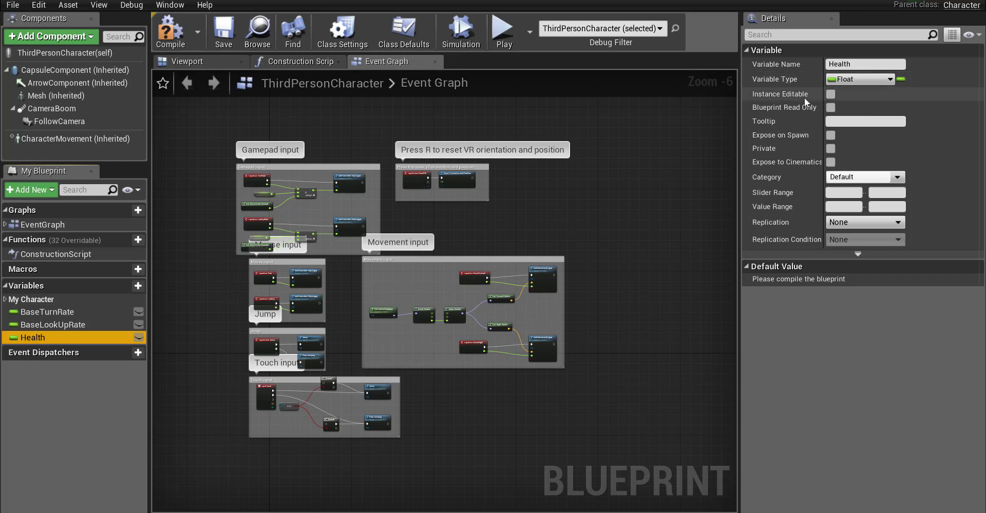
click(175, 28)
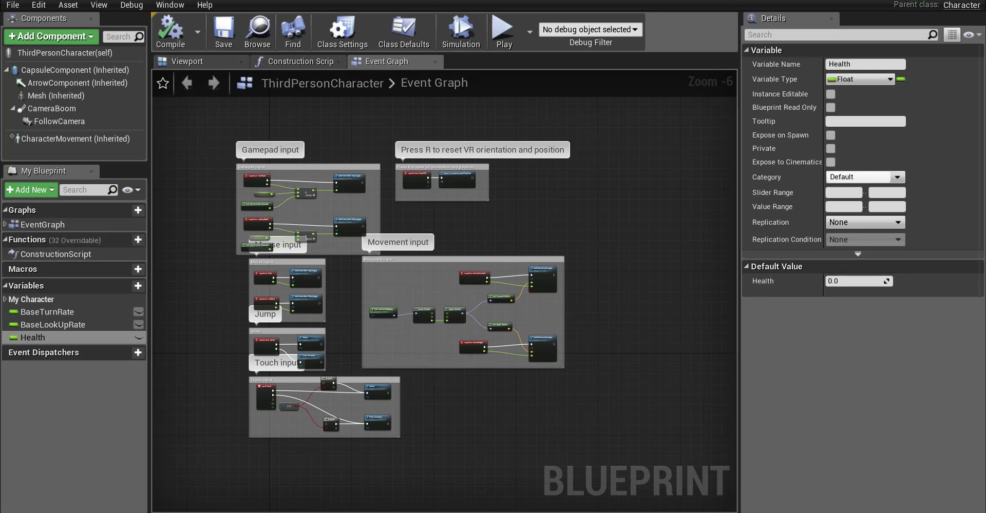
Set the Health variable's default value to 1.0 and recompile the blueprint
click(861, 282)
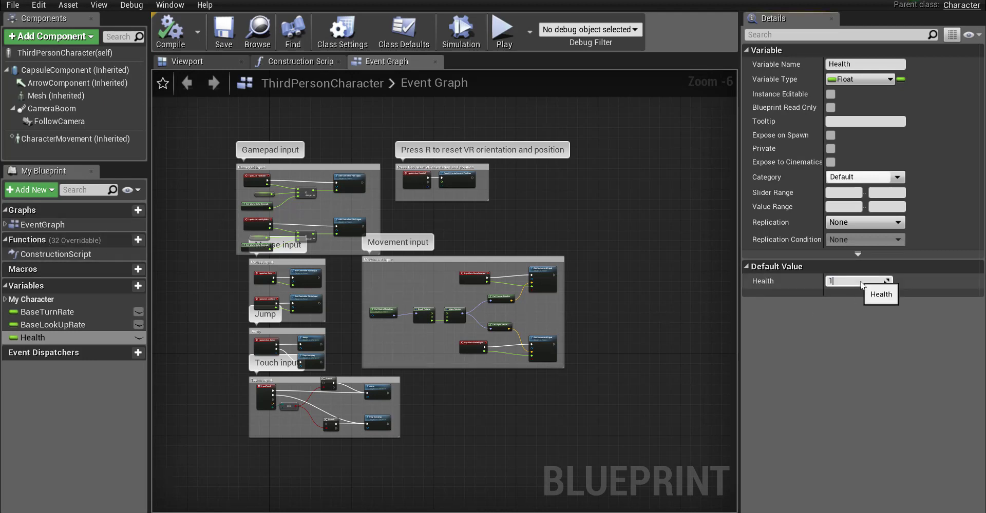
text(1)
key(Return)
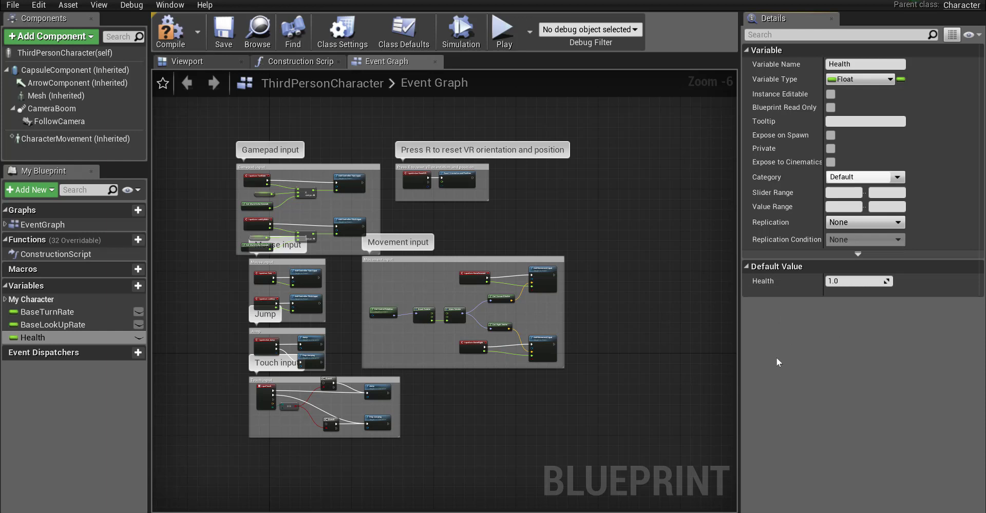
click(167, 28)
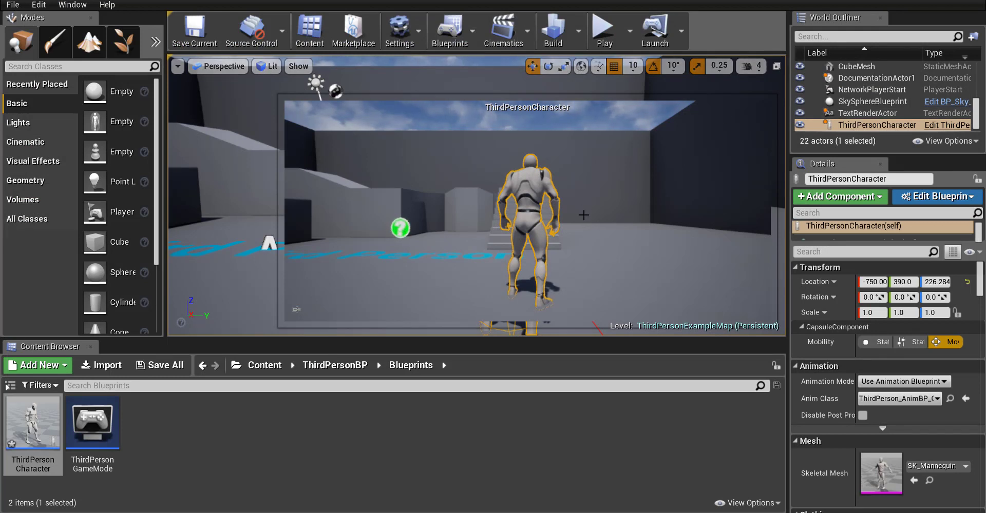
Create a new folder named Widget in the project's top-level Content folder
click(263, 367)
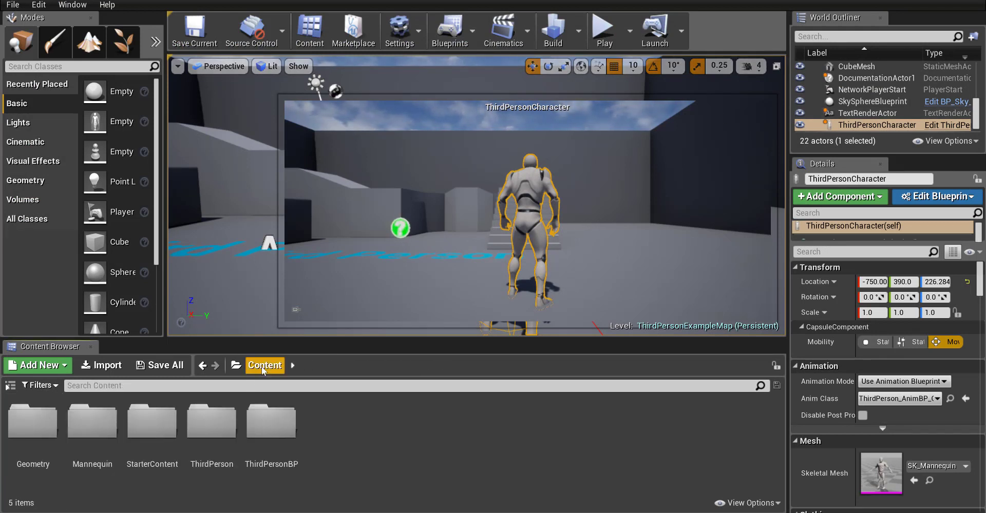
click(247, 184)
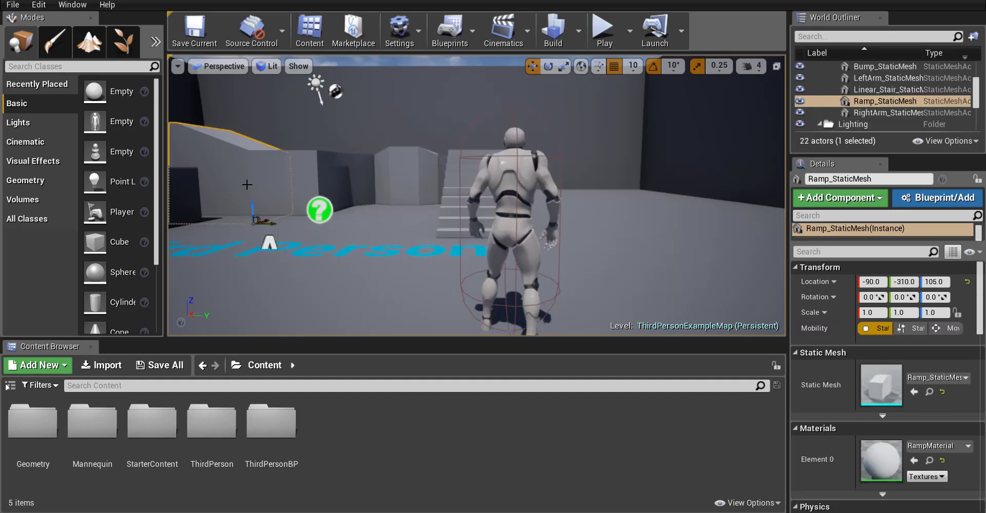
click(605, 252)
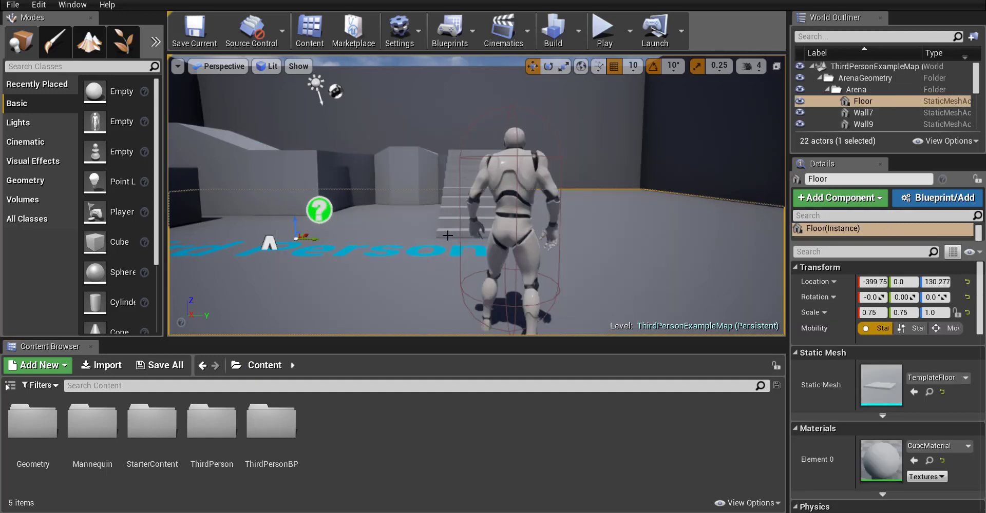
right_click(349, 418)
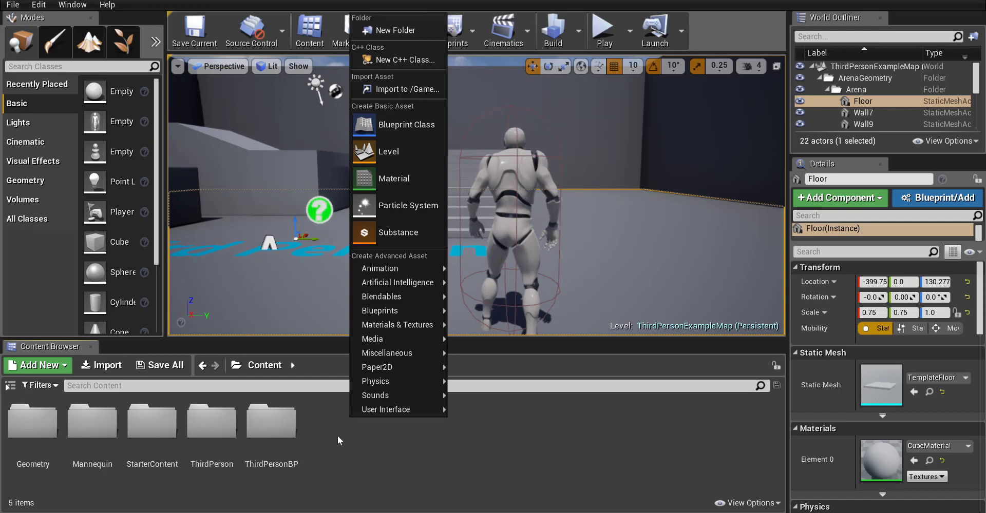
click(393, 31)
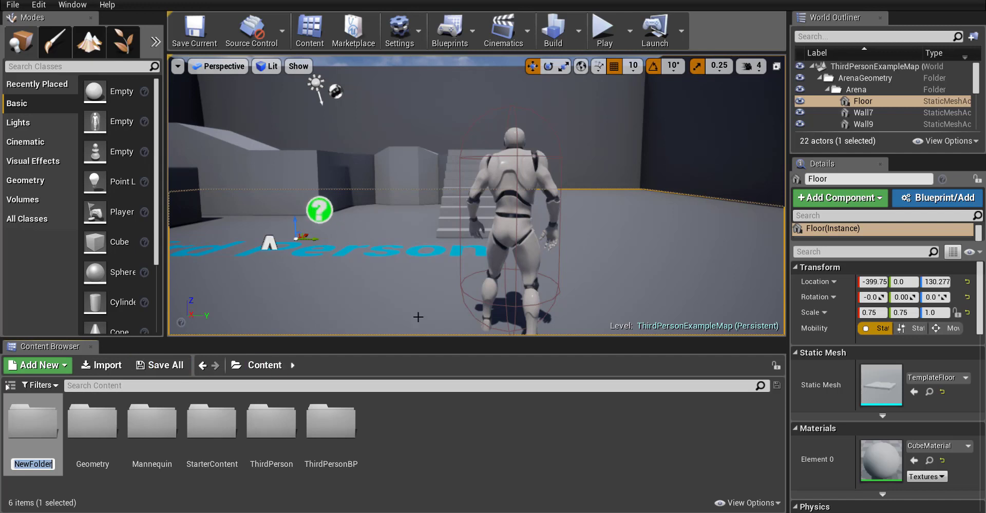
text(Widget)
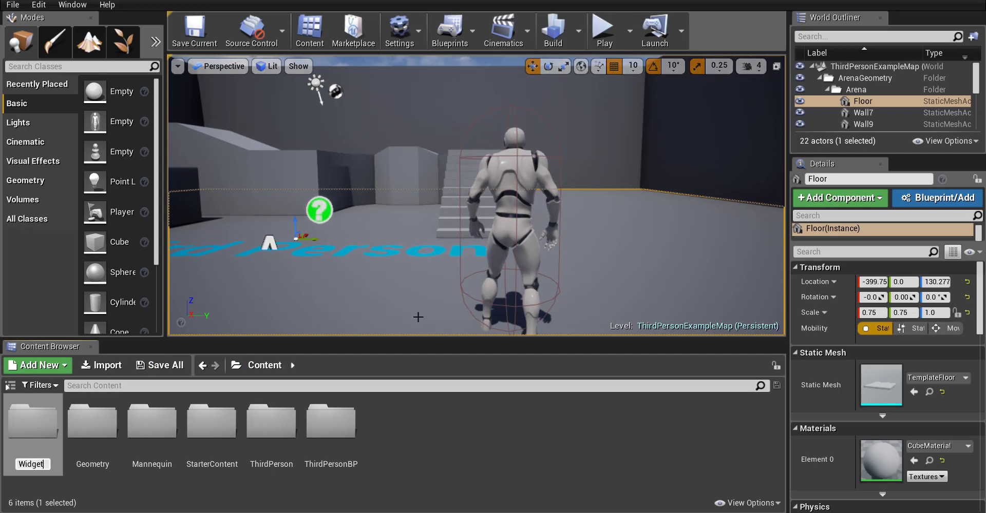
key(Return)
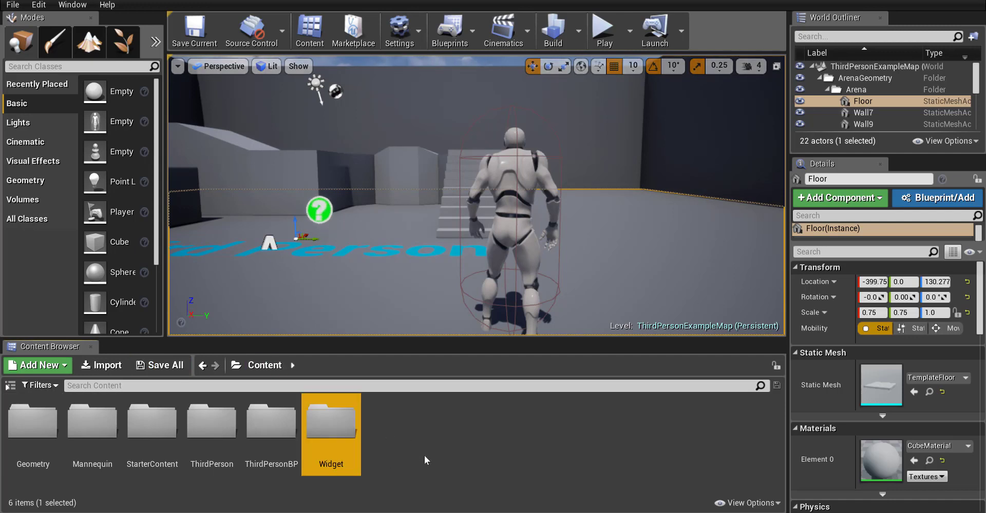
click(424, 455)
Create a Widget Blueprint named HUD inside the Widget folder
double_click(331, 426)
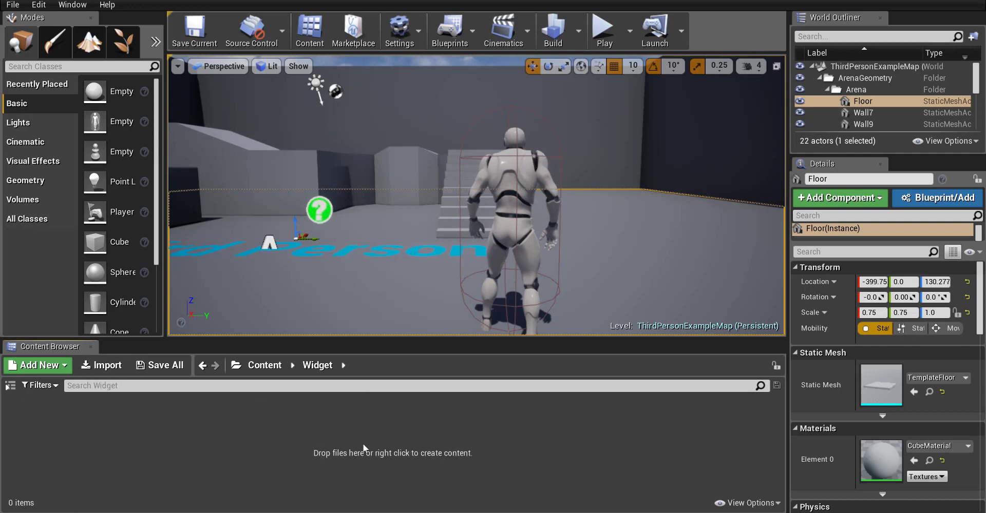
right_click(288, 416)
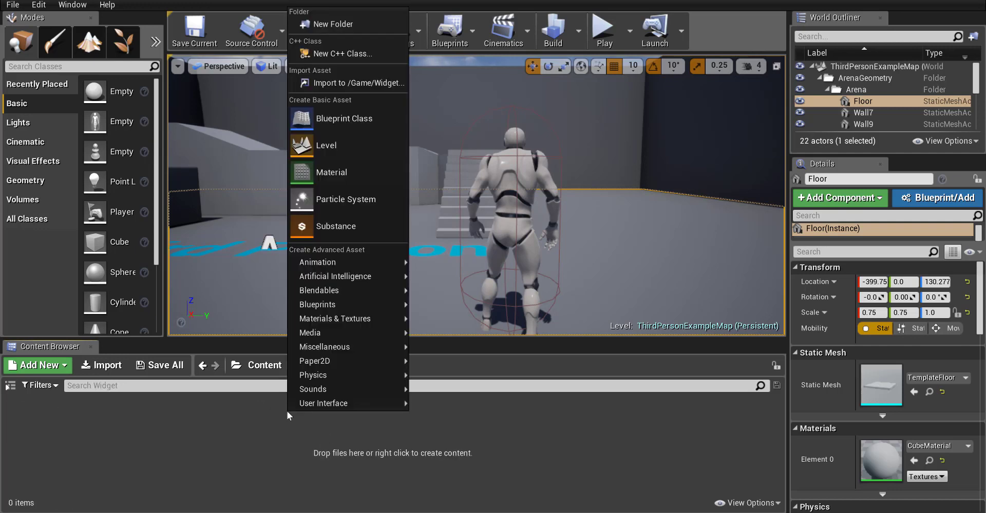
mouse_move(337, 407)
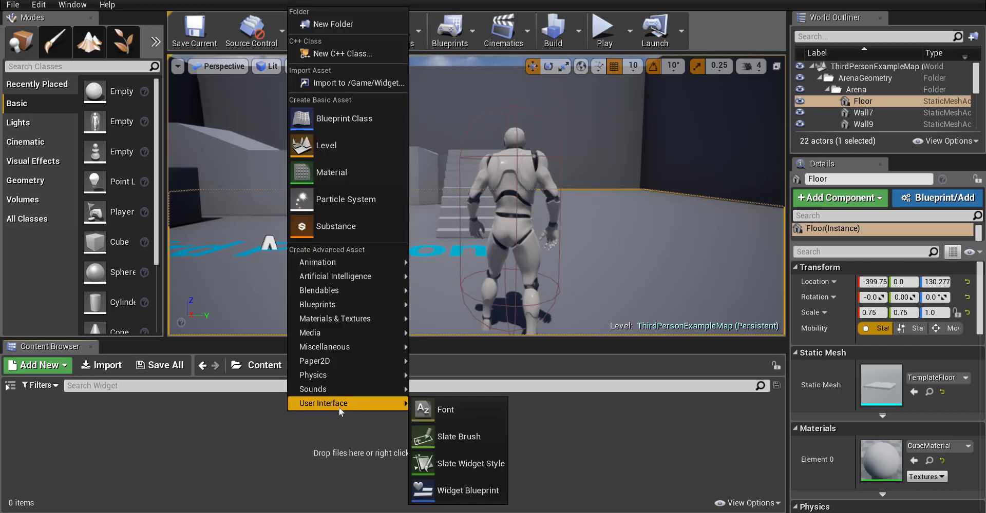
click(480, 492)
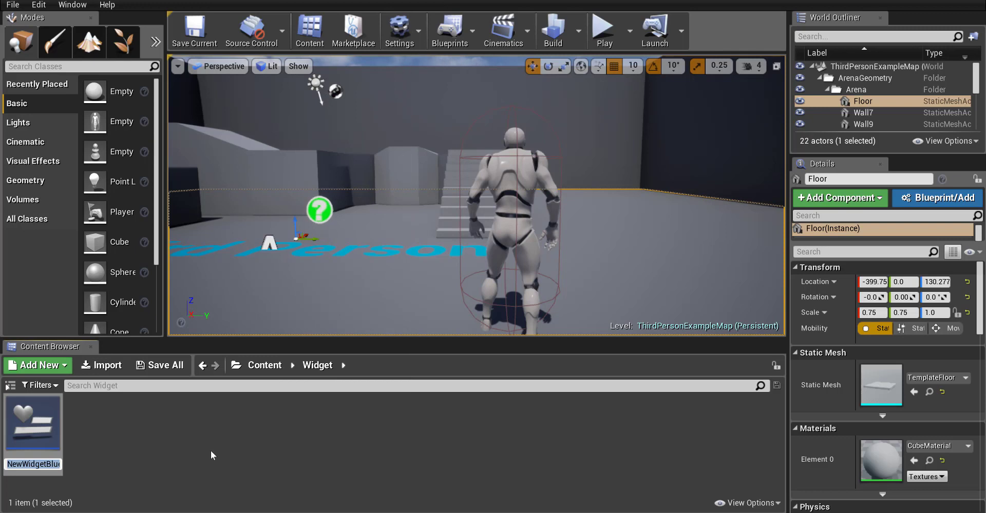
text(HUD)
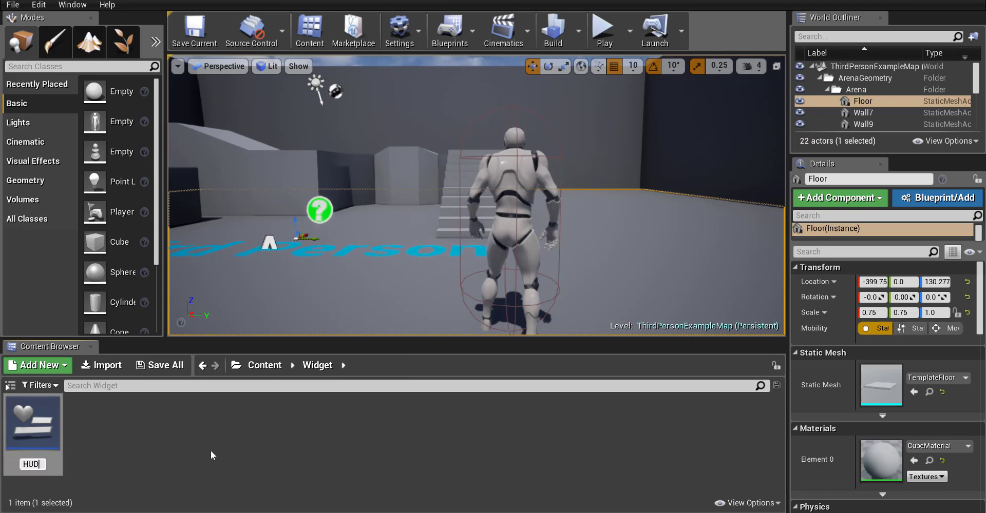
key(Return)
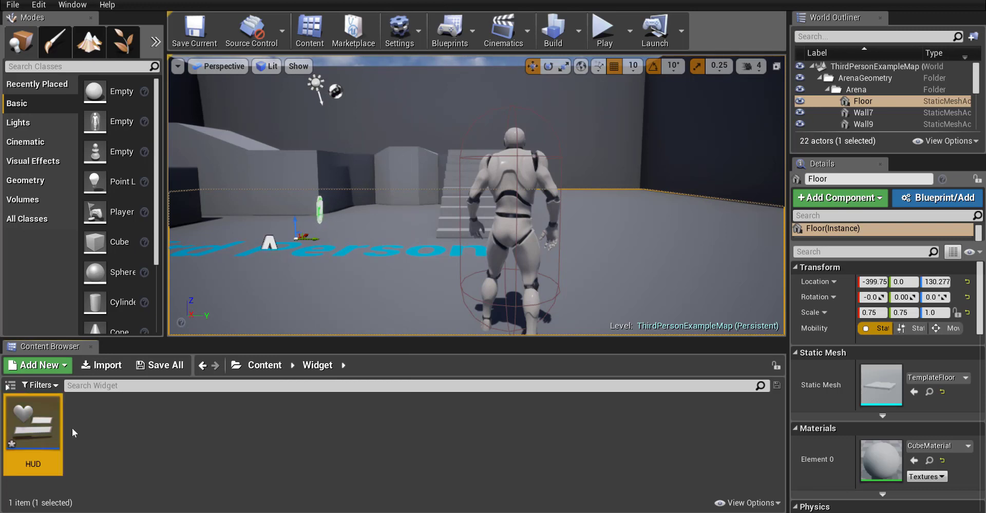
Open the HUD widget and place a progress bar, about 517 by 64, near the canvas's upper-right corner at about X 1368, Y 28
double_click(14, 412)
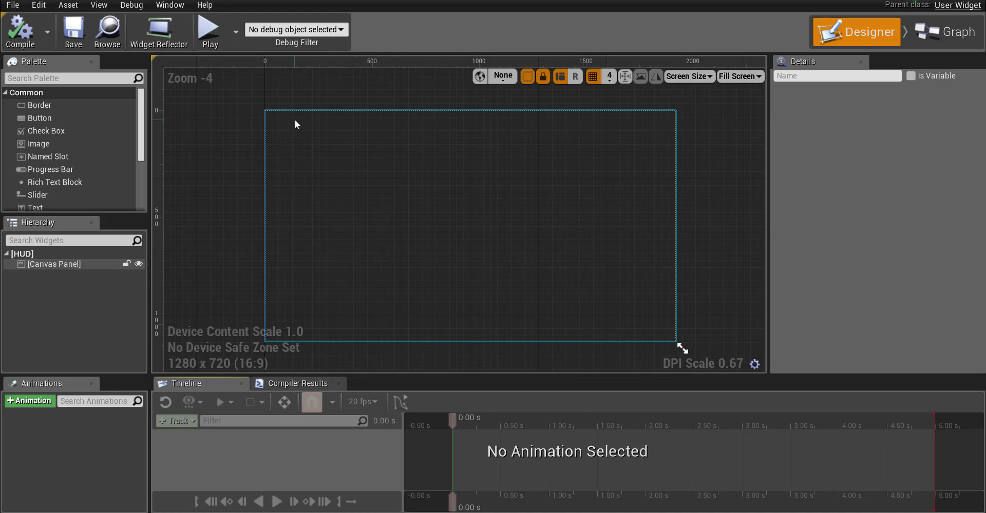
drag(38, 173, 666, 138)
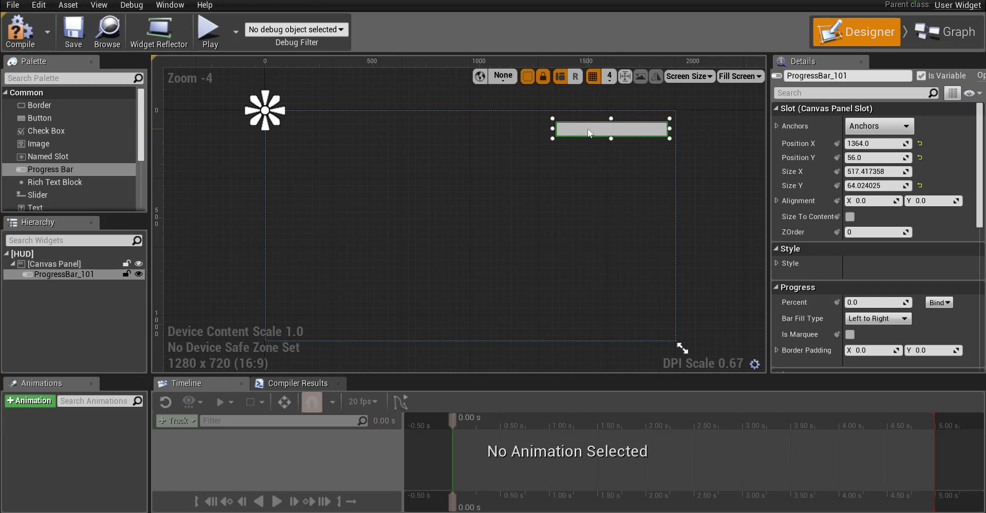
drag(591, 131, 589, 129)
drag(588, 123, 588, 123)
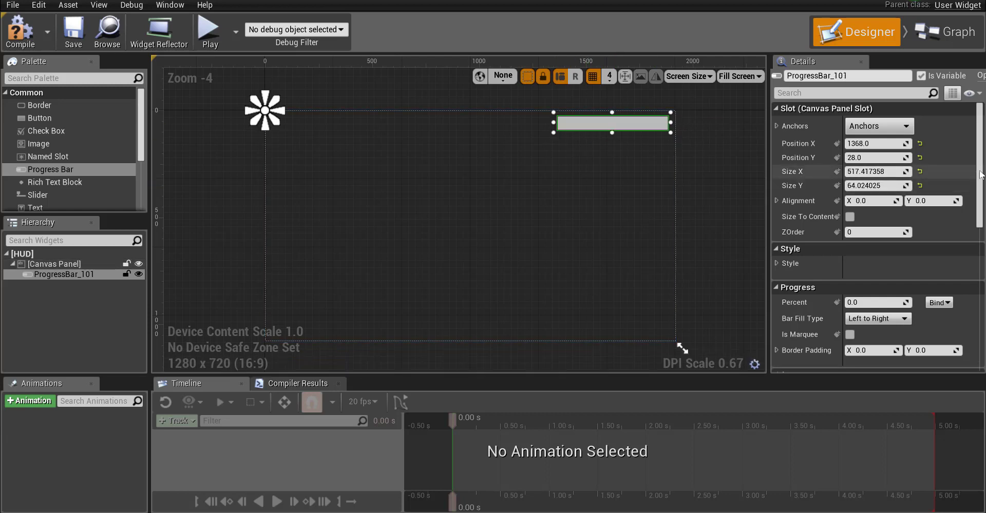
Change the progress bar's fill color to red and set its percent to 1.0
scroll(799, 174, down, 5)
scroll(833, 236, down, 2)
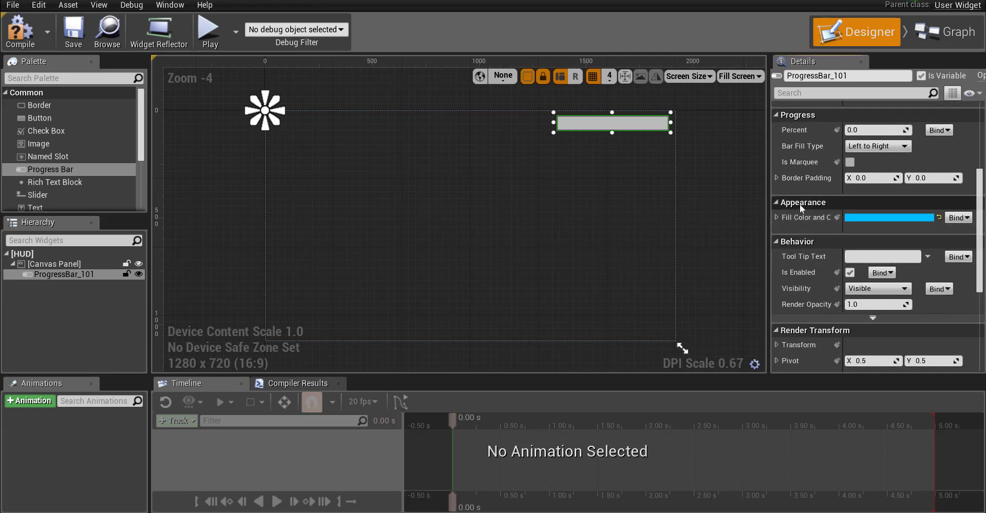
click(862, 218)
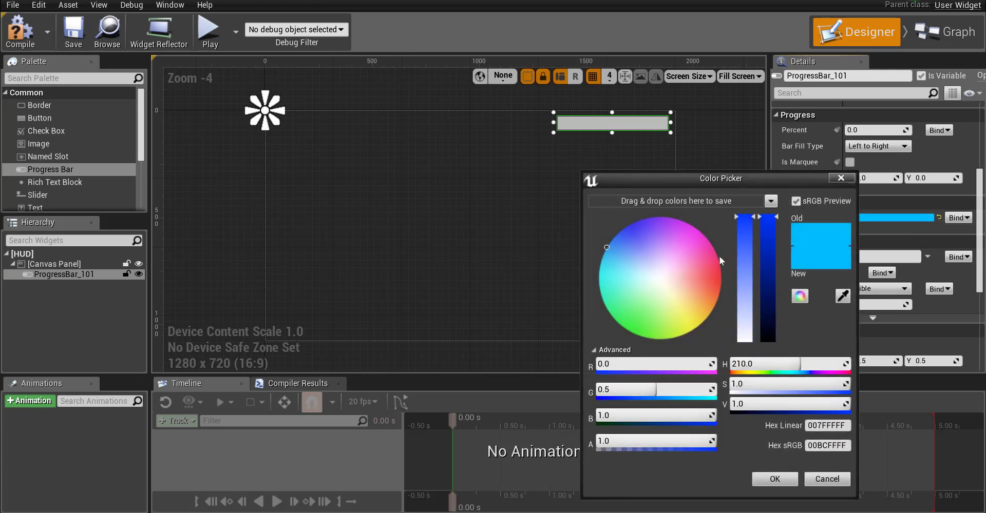
drag(719, 255, 734, 278)
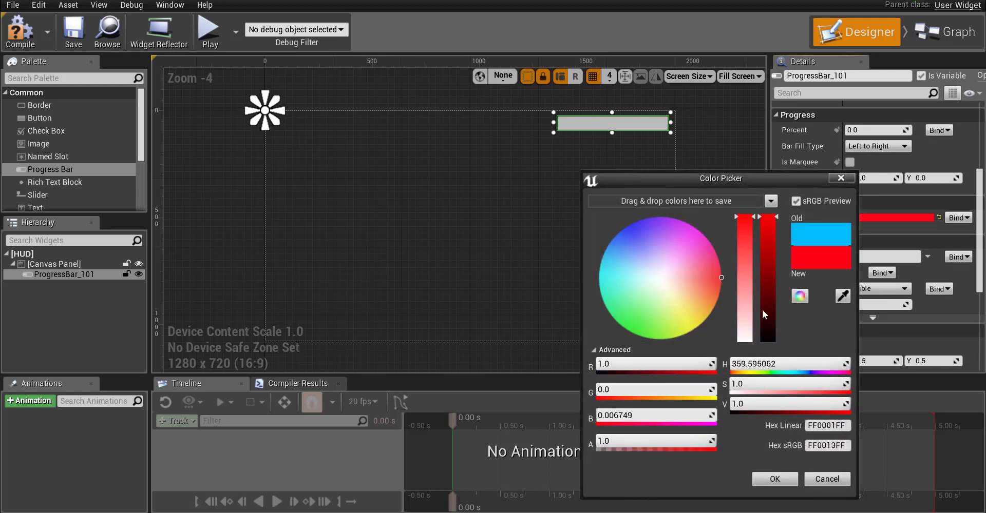
click(772, 478)
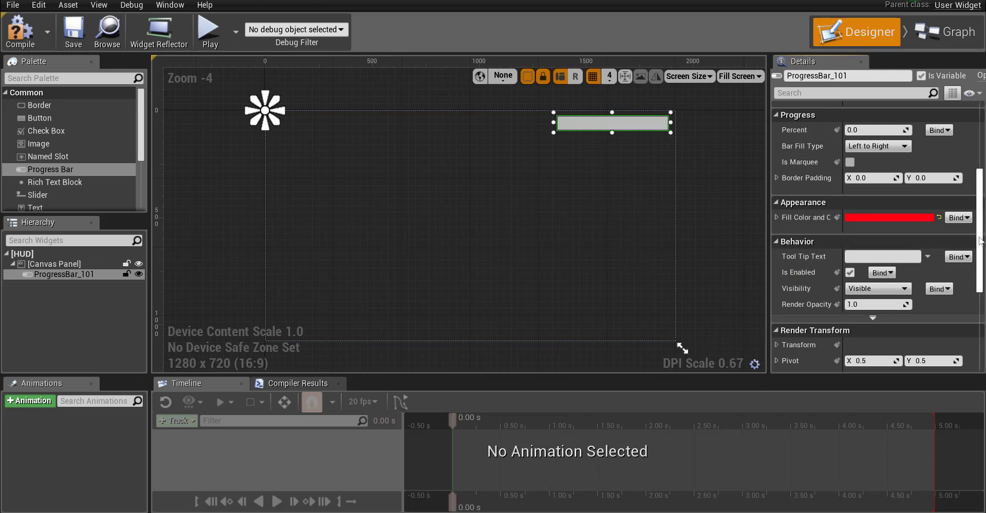
scroll(980, 241, up, 2)
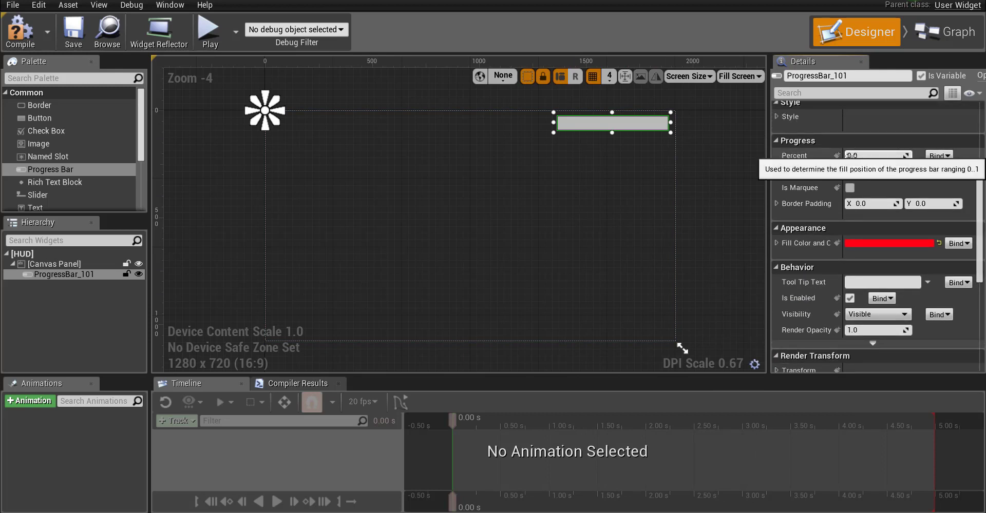
drag(872, 155, 855, 167)
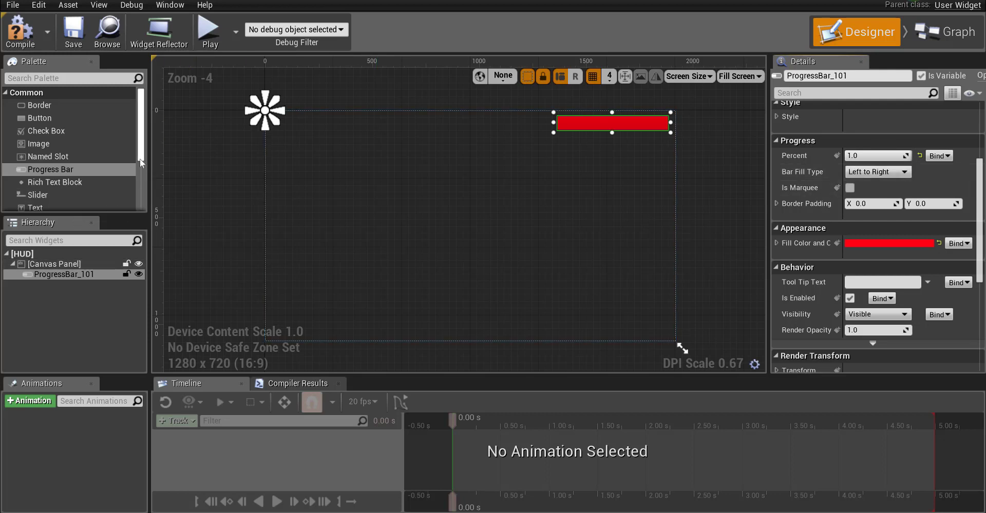
Add a text block below the progress bar and set its text to 100/100
click(39, 208)
drag(39, 208, 585, 162)
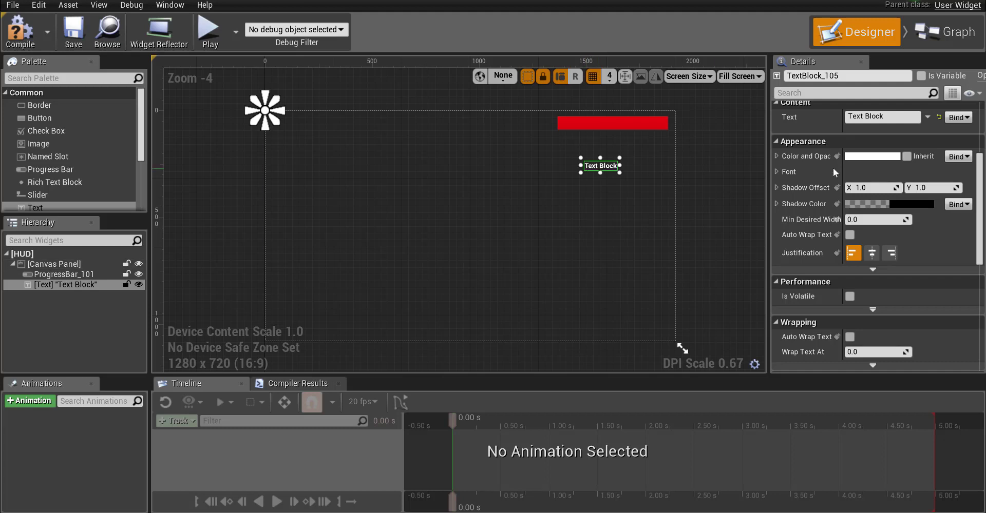
click(873, 116)
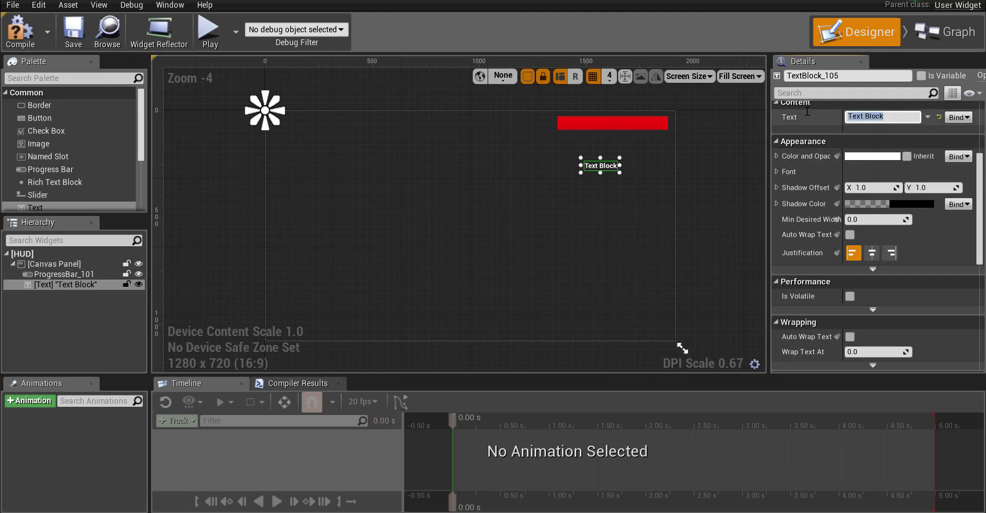
text(100/100)
click(880, 139)
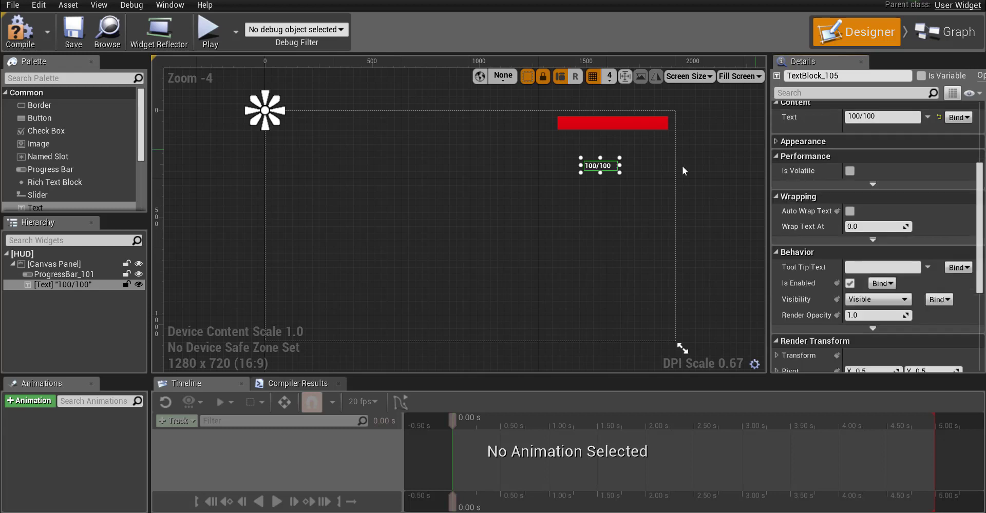
Move the 100/100 text block onto the middle of the red progress bar
click(611, 194)
click(601, 165)
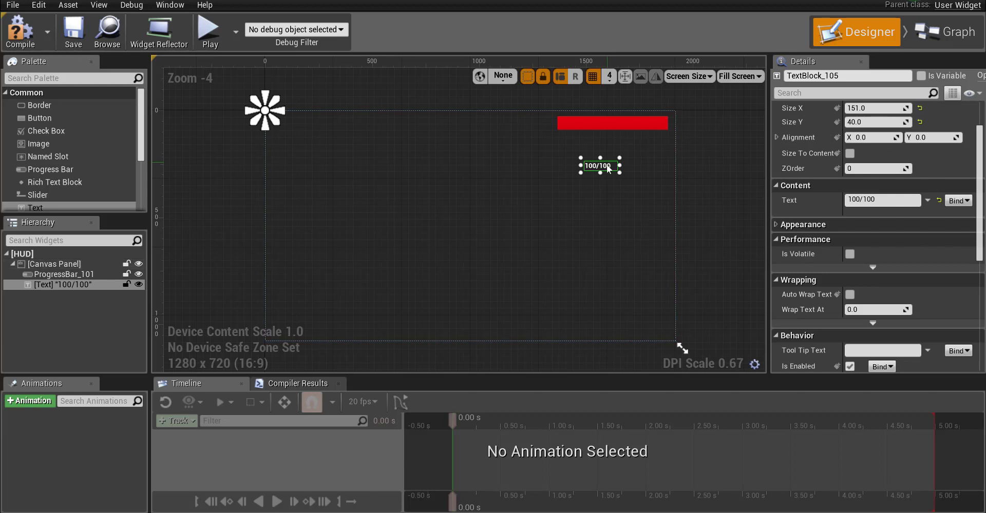
drag(609, 168, 624, 122)
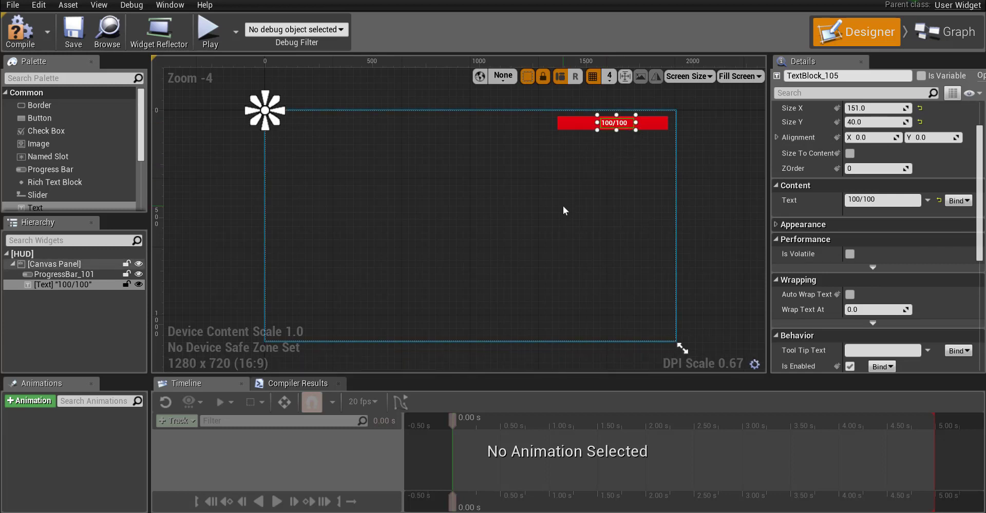
click(558, 212)
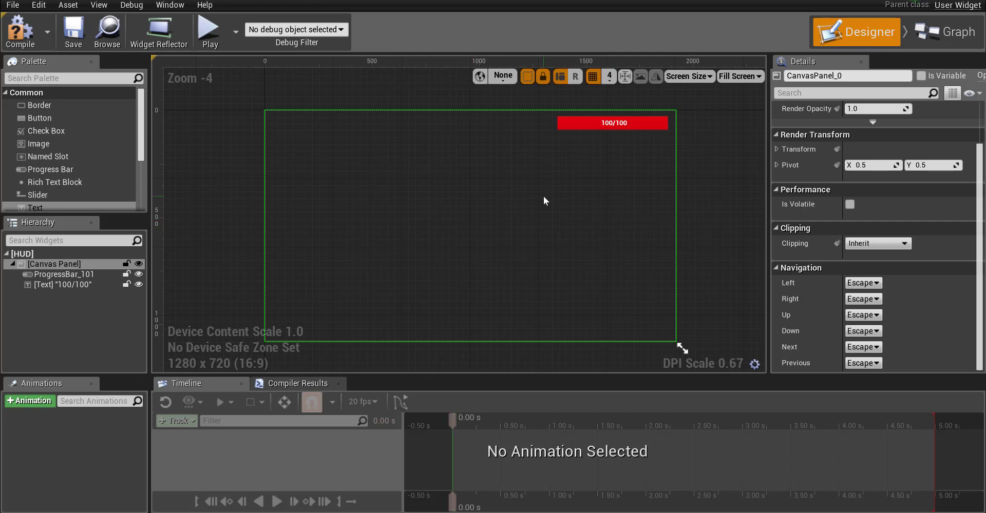
Create a binding for the progress bar's percent and move its Return Node well away from the entry node to make room between them
click(648, 123)
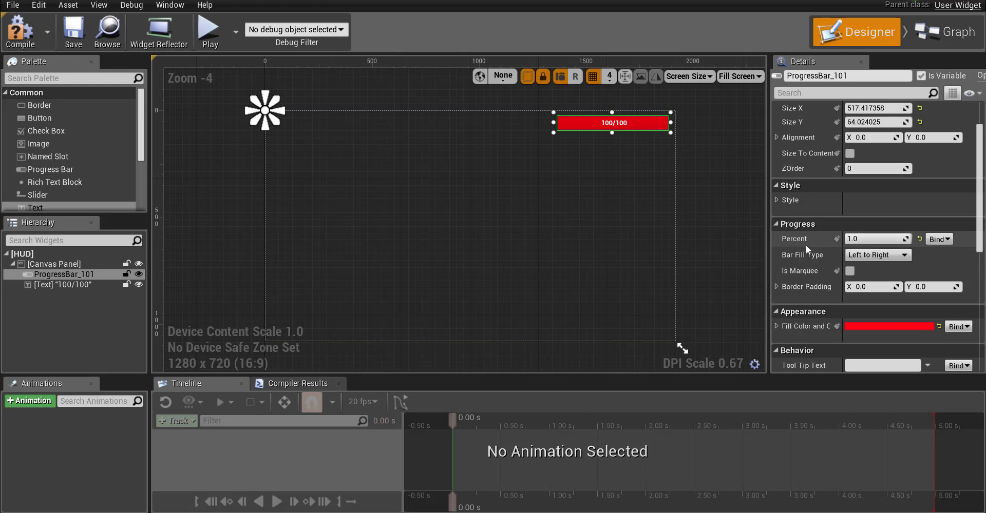
click(945, 241)
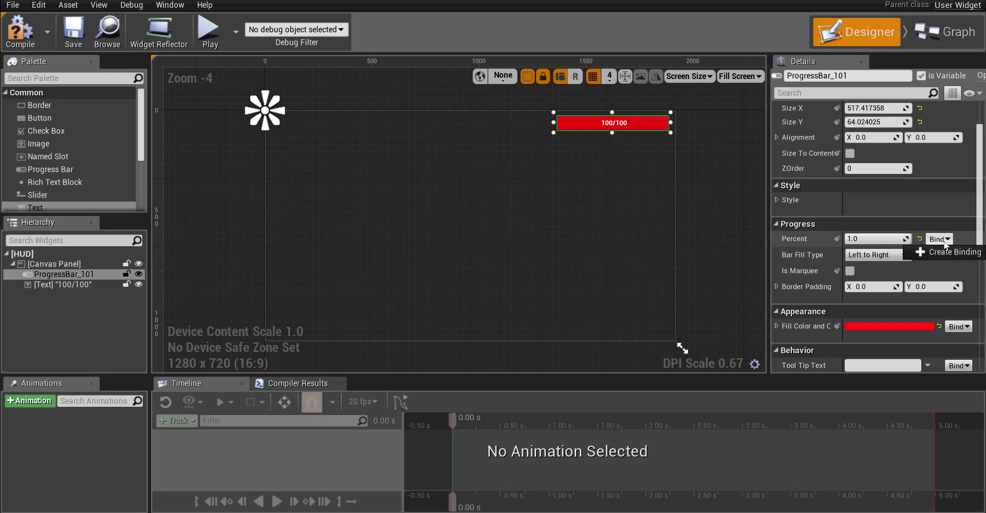
click(947, 252)
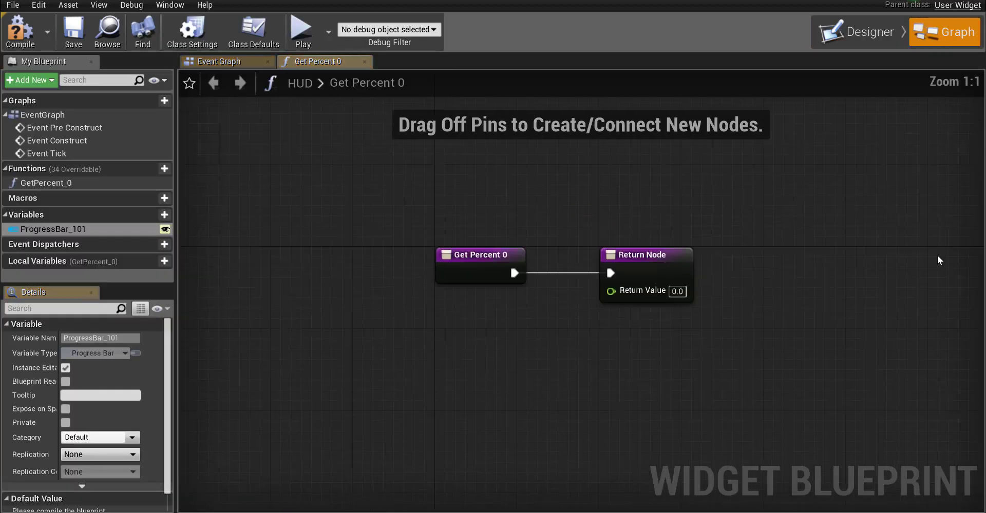
right_drag(750, 294, 616, 278)
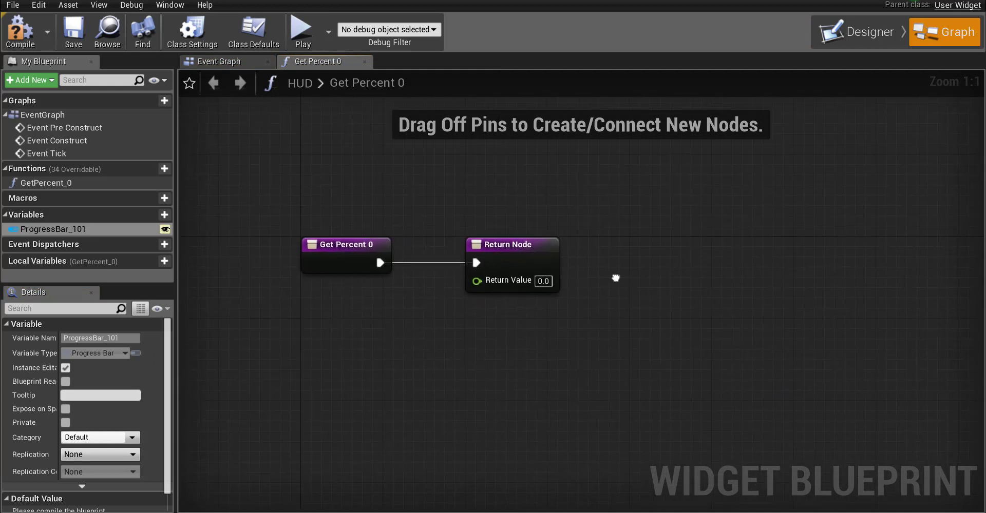
drag(506, 252, 864, 251)
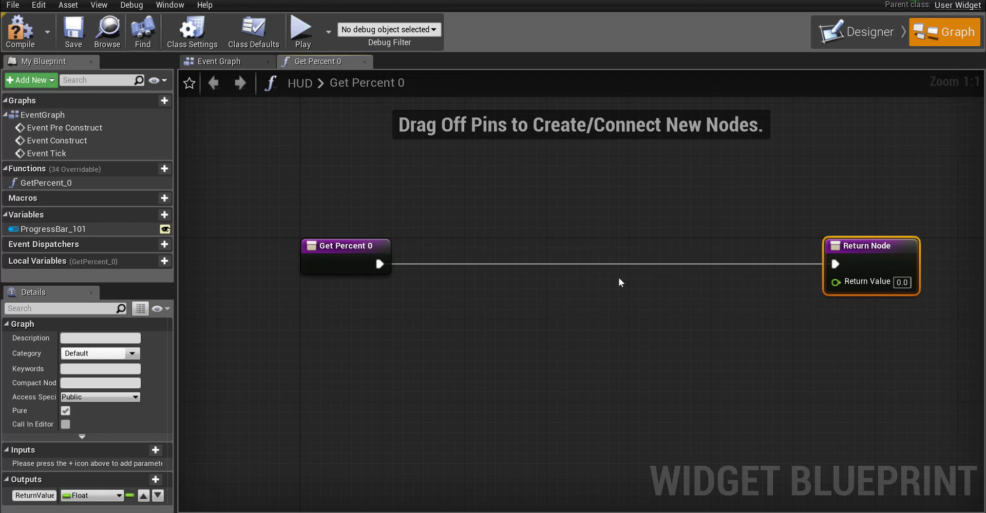
Add a Cast To ThirdPersonCharacter node between the Get Percent 0 and Return nodes and connect the entry node's execution to it
right_click(479, 204)
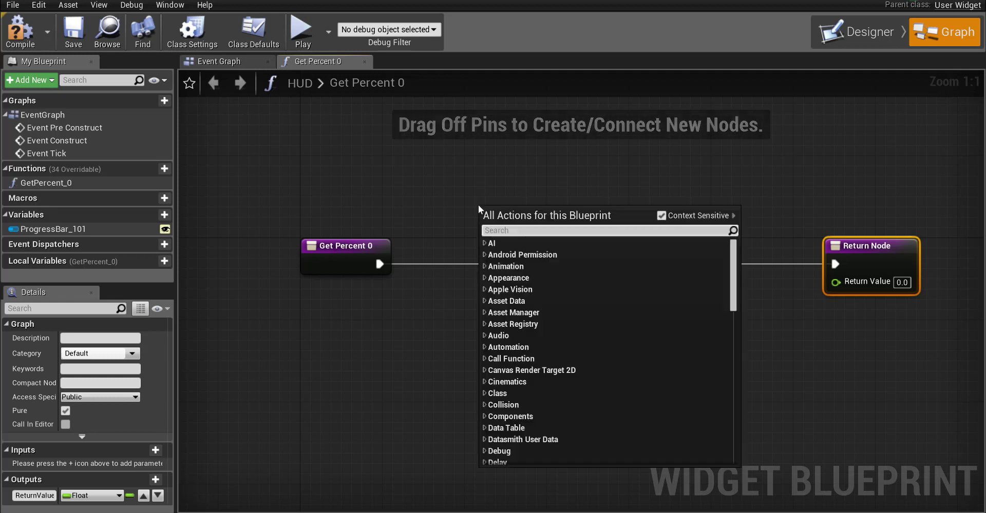
click(464, 187)
right_click(464, 187)
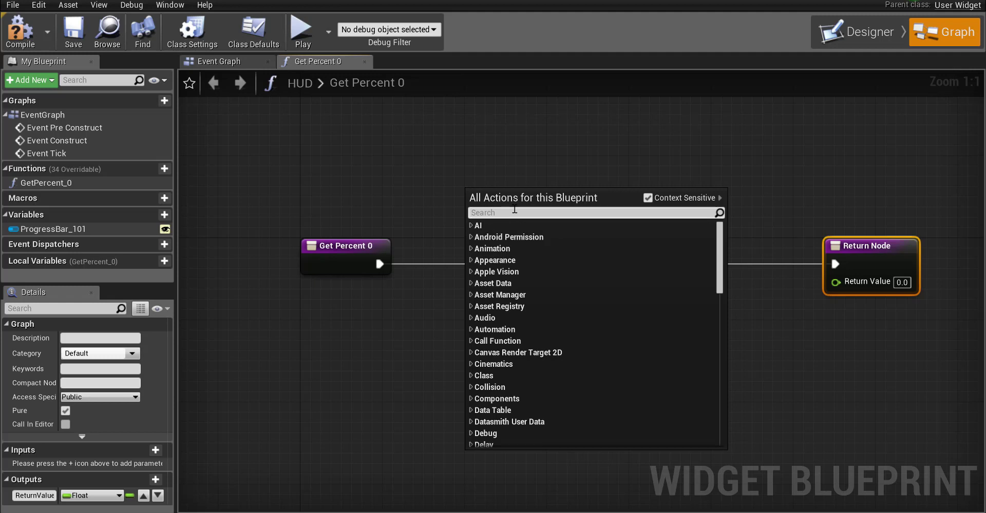
text(cast)
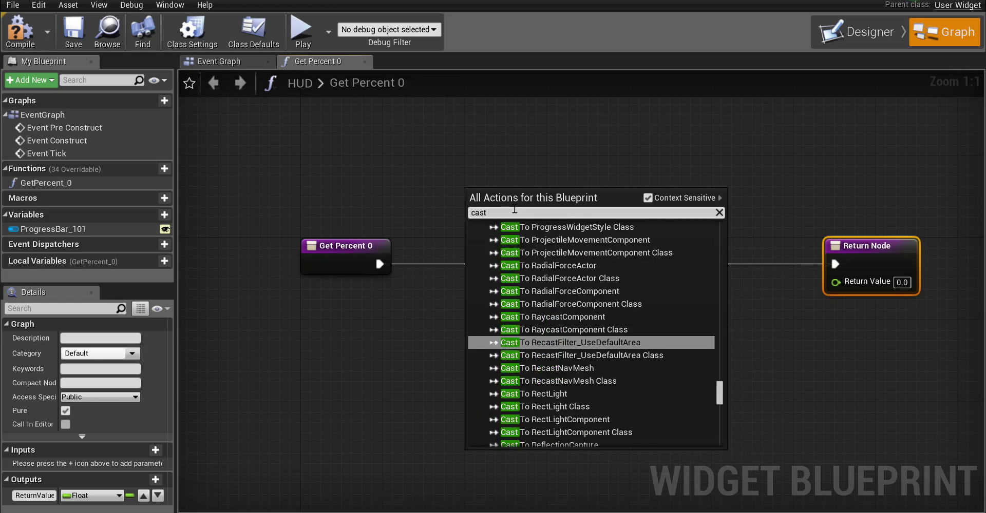
text( to th)
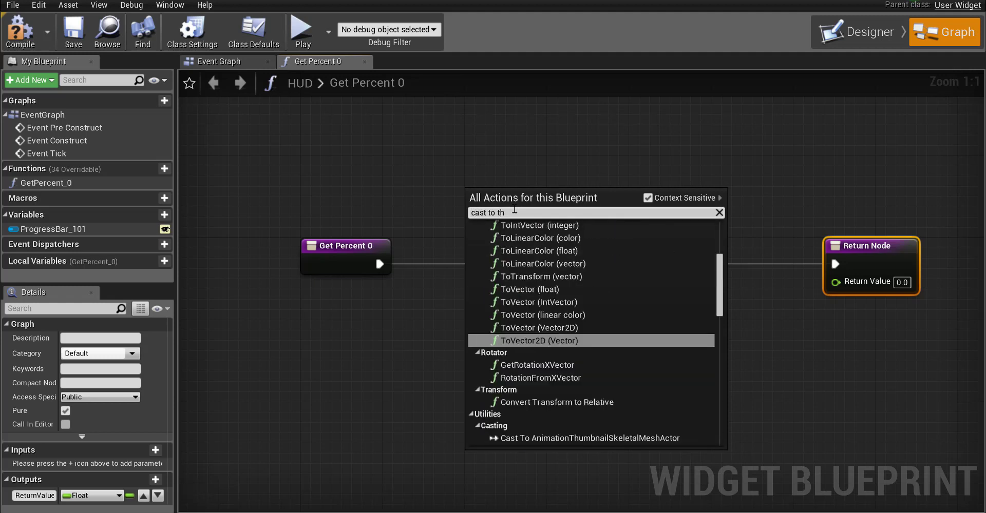
text(ird)
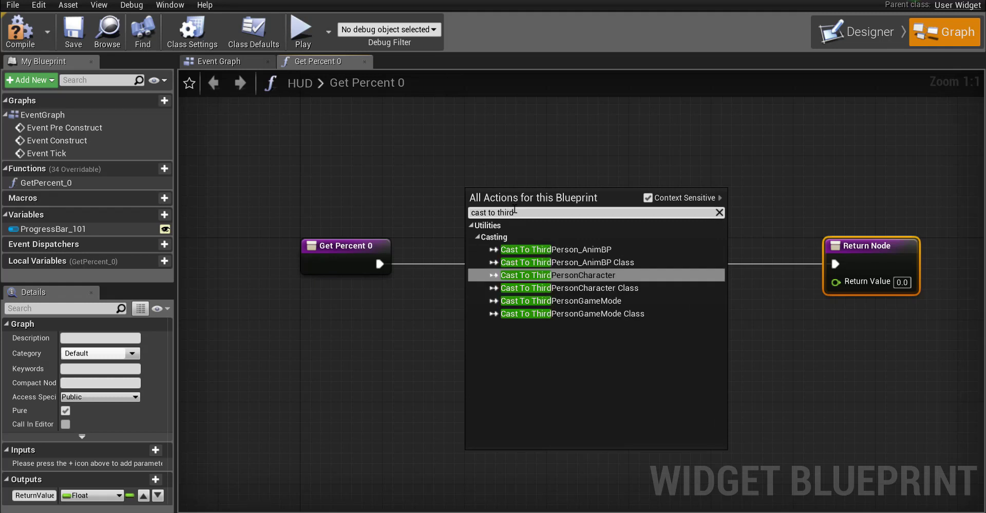
click(592, 280)
drag(540, 198, 554, 246)
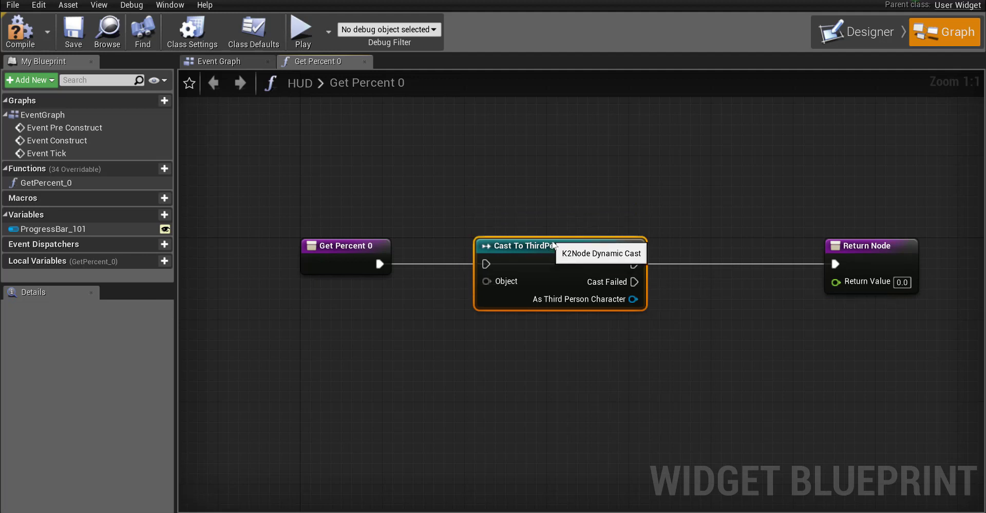
click(260, 239)
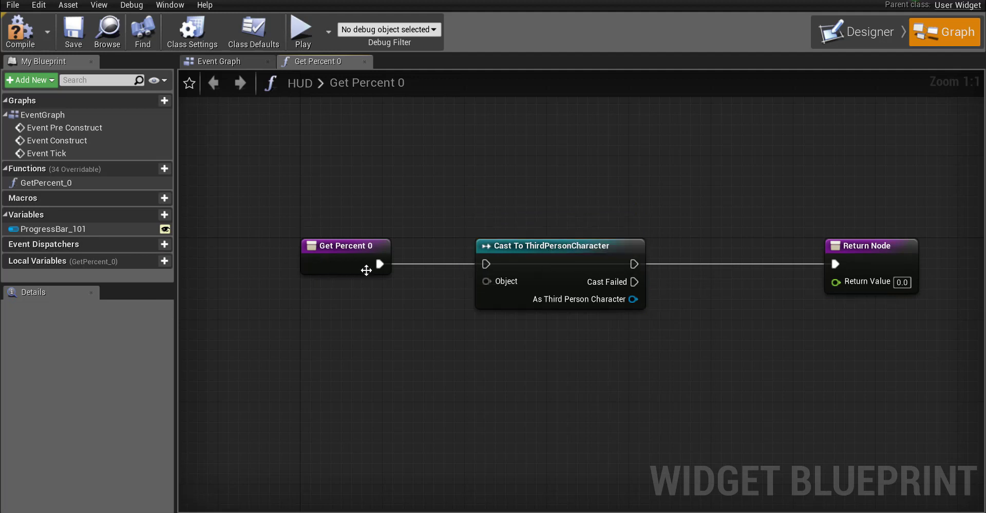
drag(380, 264, 486, 264)
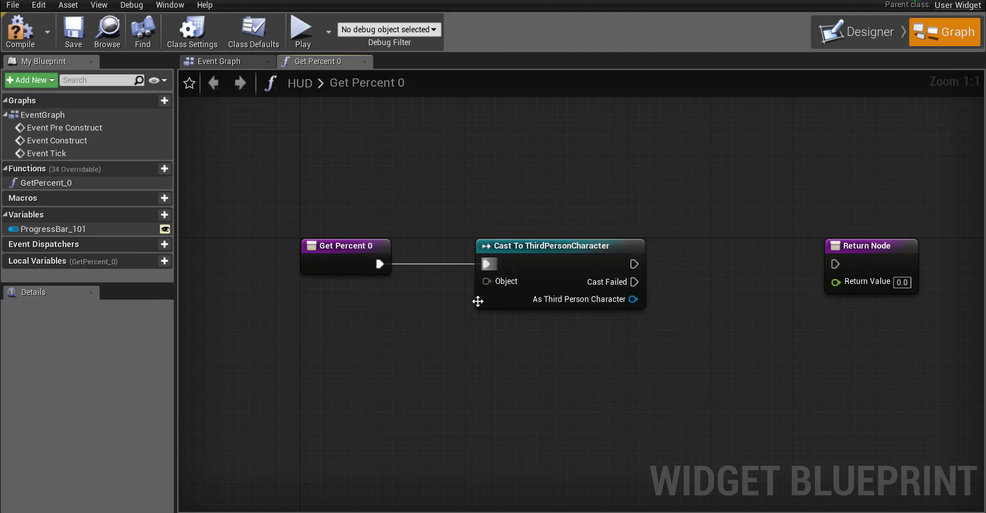
Add a Get Player Character node below the entry node and connect its return value to the cast's Object input
right_click(299, 331)
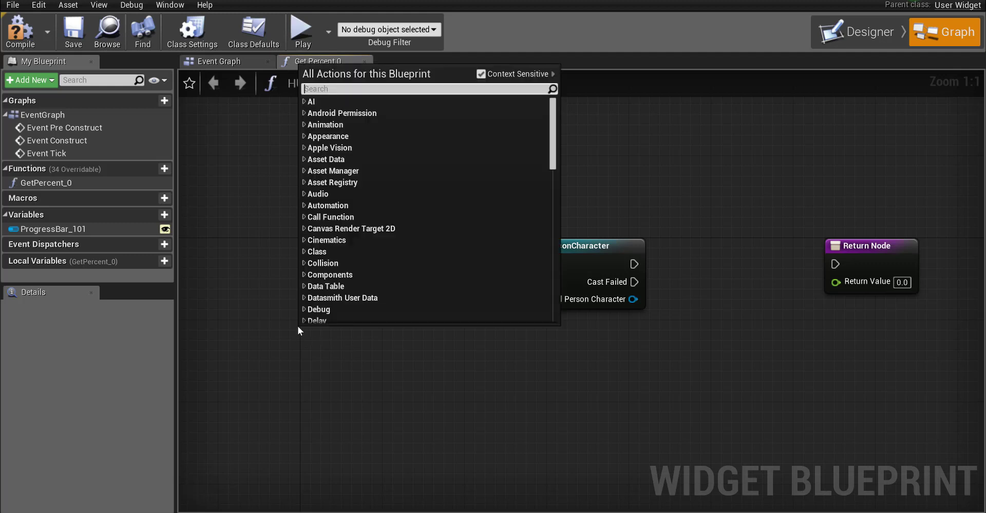
text(get p)
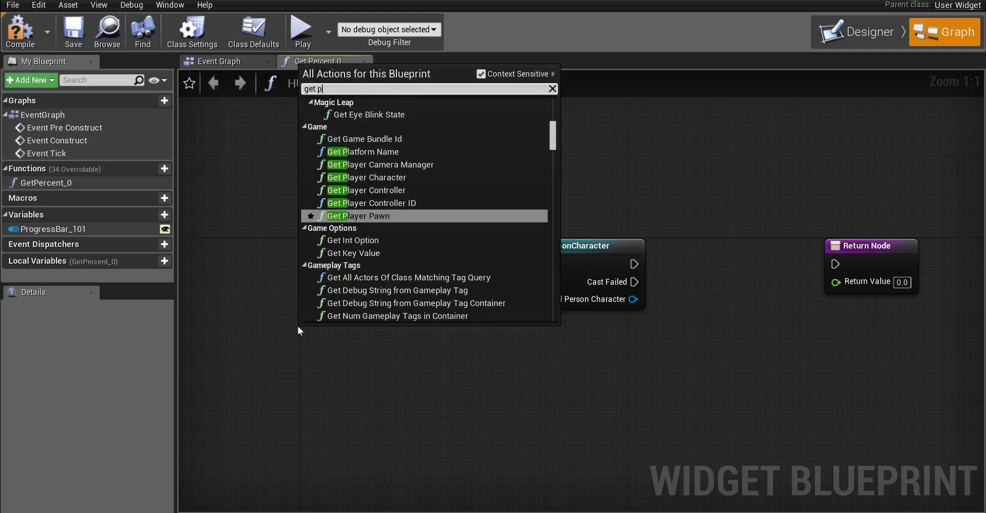
text(layer)
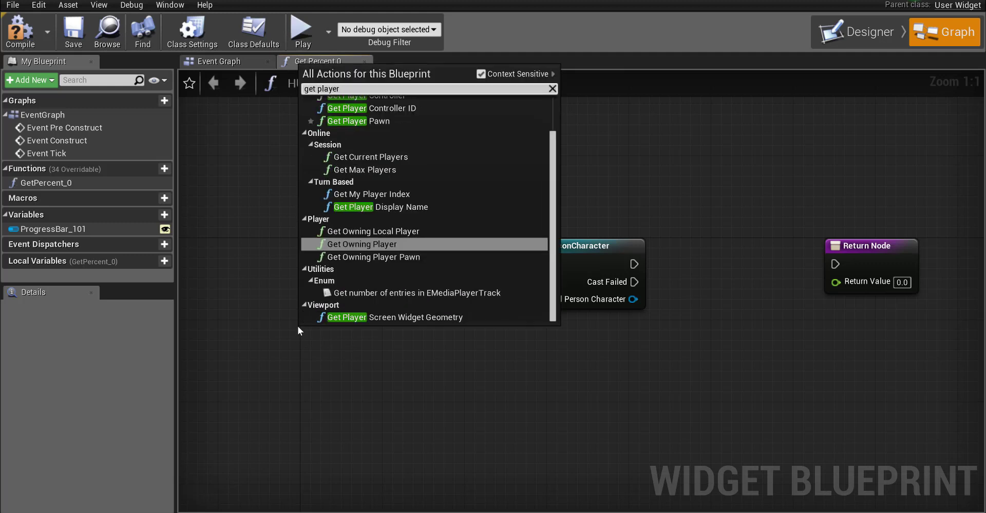
text(ch)
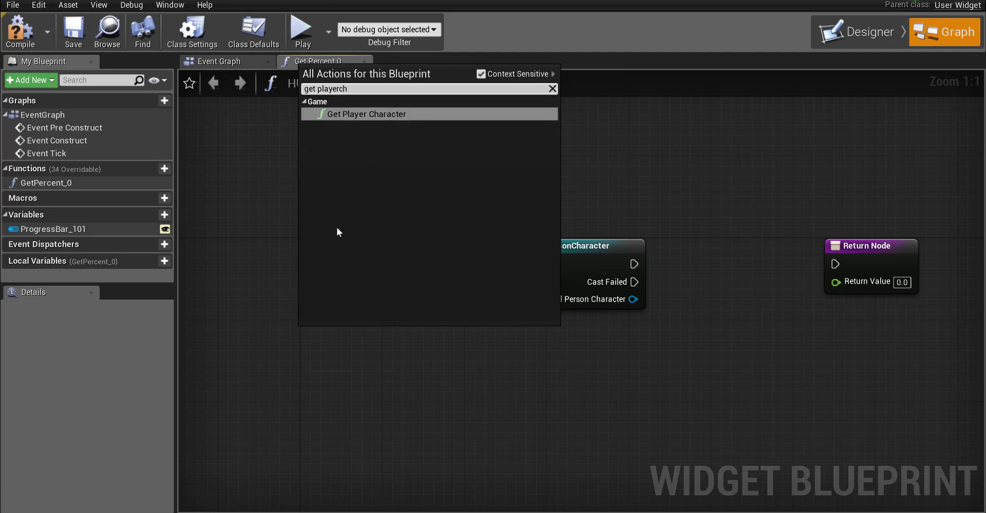
click(377, 114)
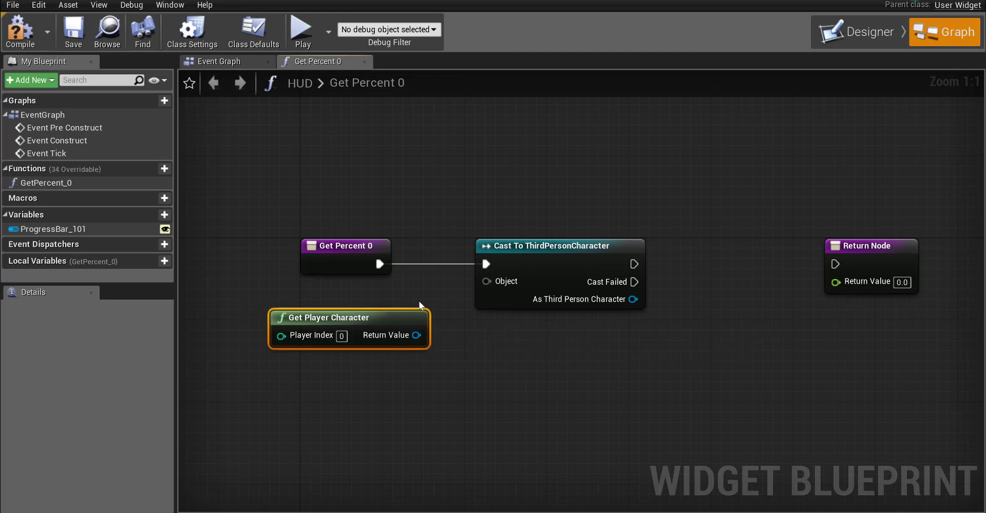
drag(417, 335, 493, 279)
Move the Return Node slightly farther from the cast and get the Health variable from its As Third Person Character output
right_drag(493, 342, 430, 276)
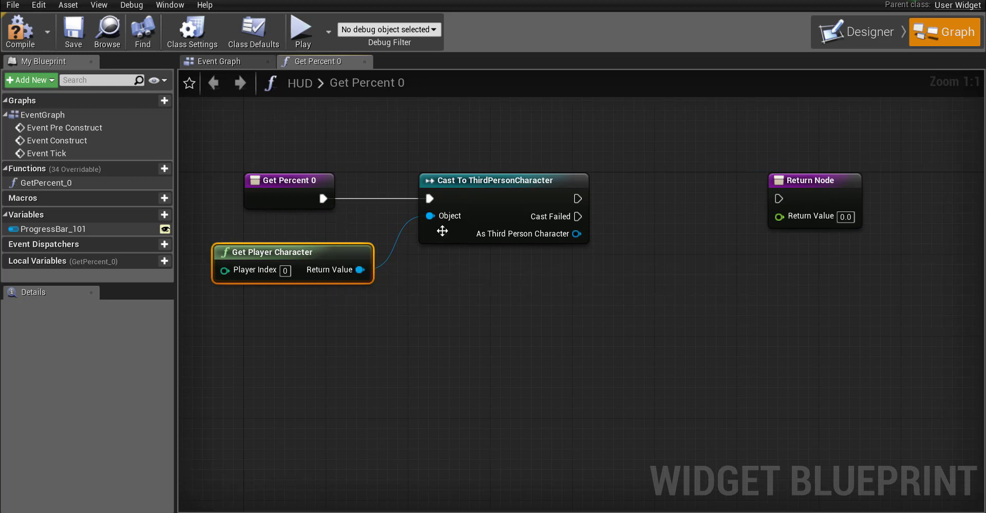
right_drag(489, 279, 430, 295)
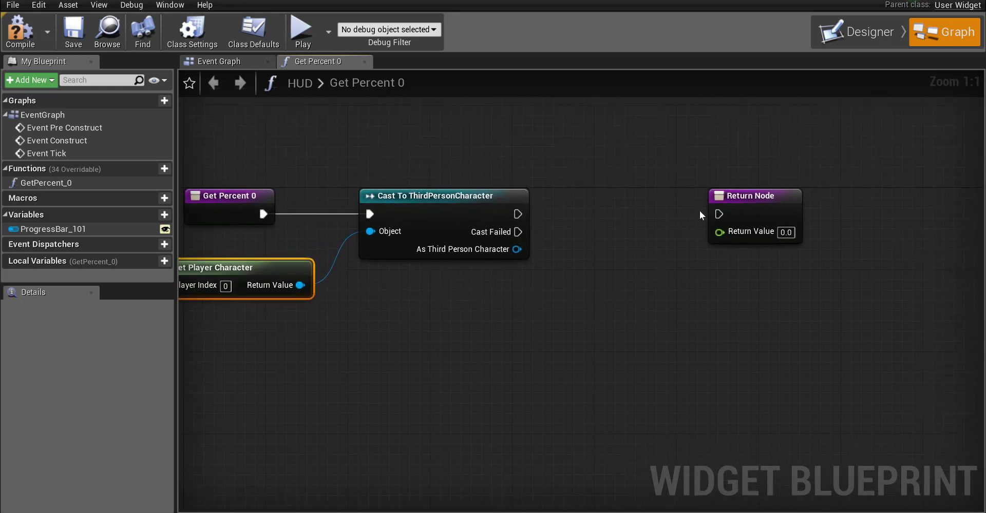
click(743, 195)
right_drag(615, 289, 599, 255)
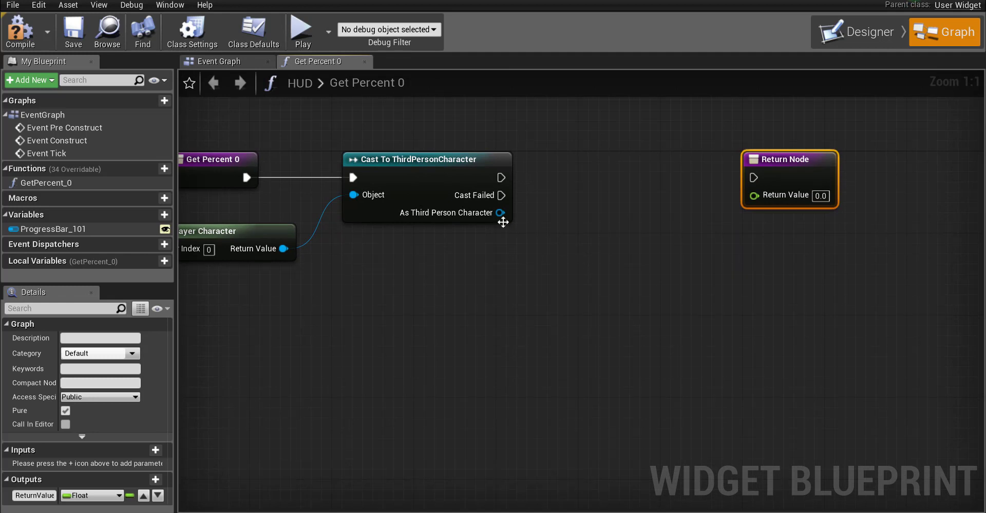
drag(500, 214, 564, 250)
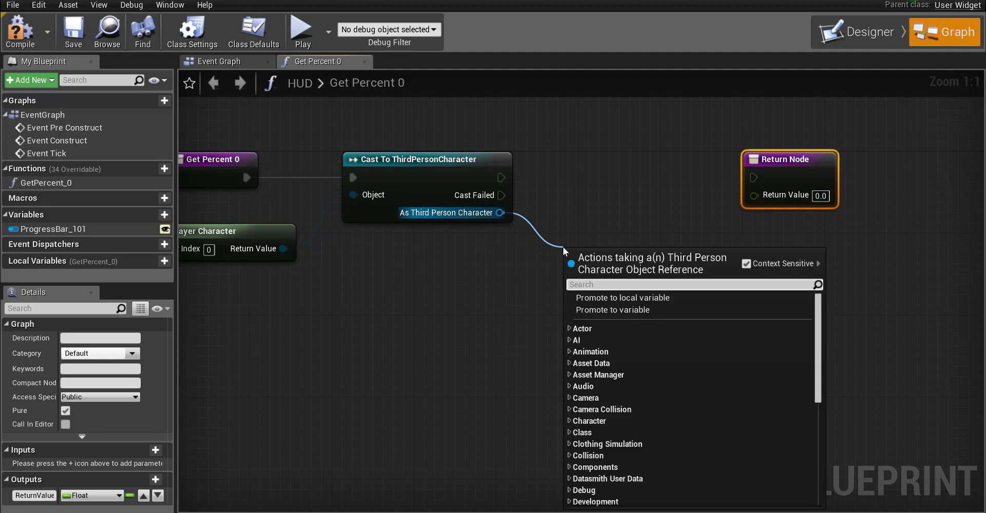
text(get)
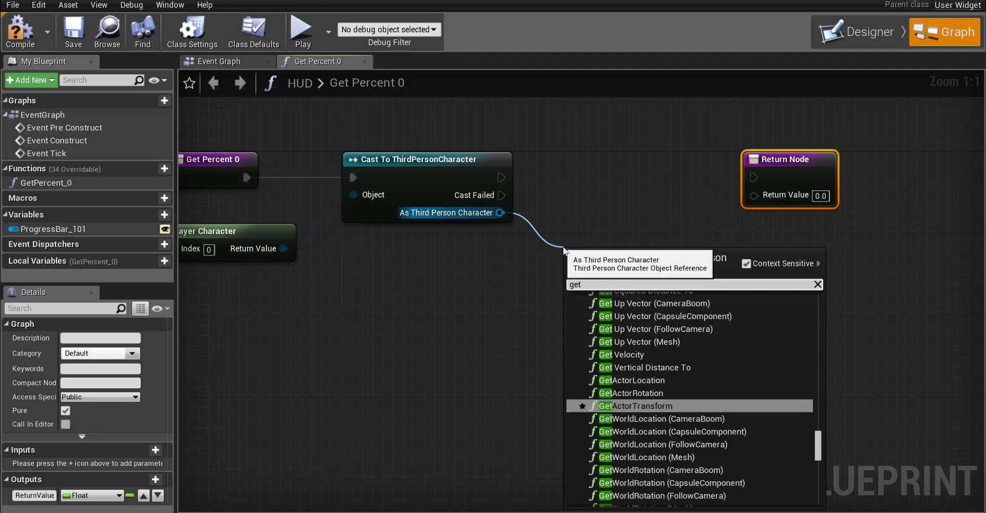
text( hlea)
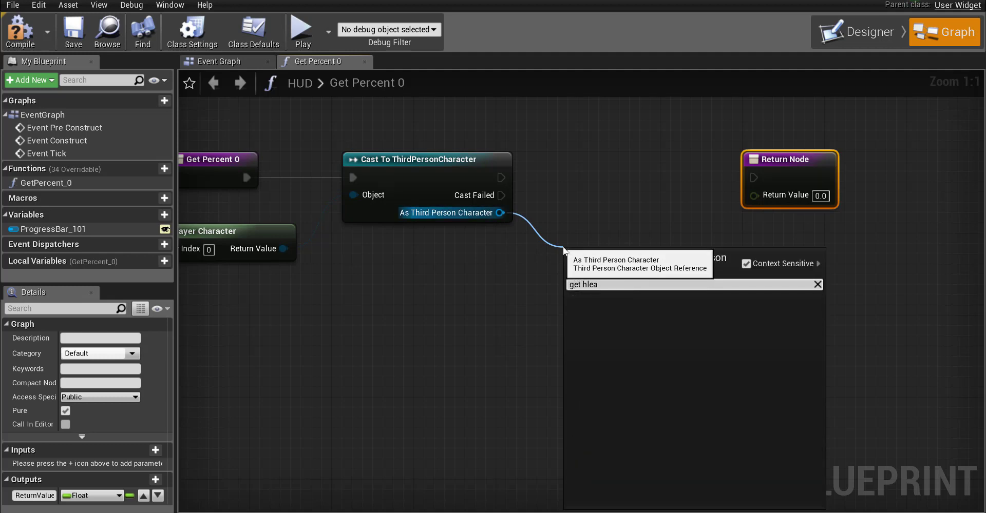
key(BackSpace)
key(BackSpace)
key(BackSpace)
text(ea)
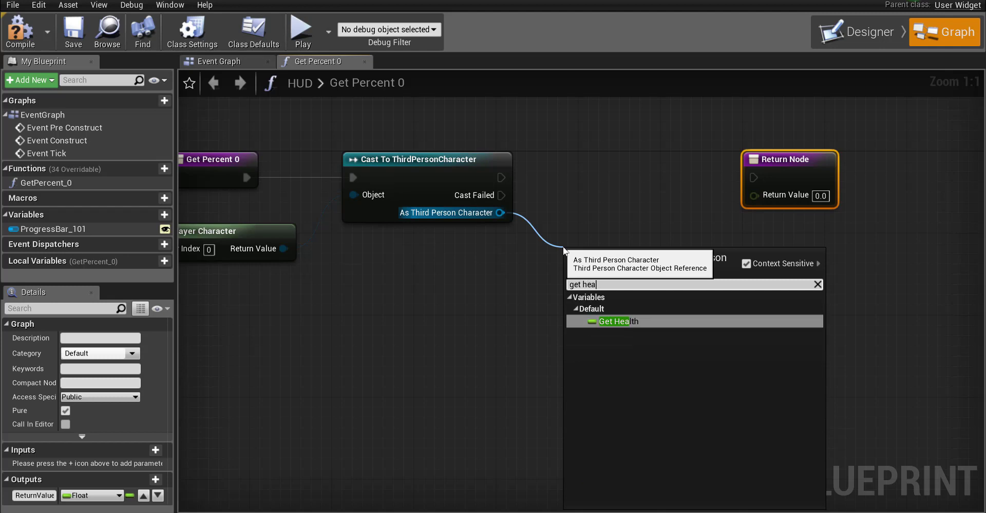
click(620, 322)
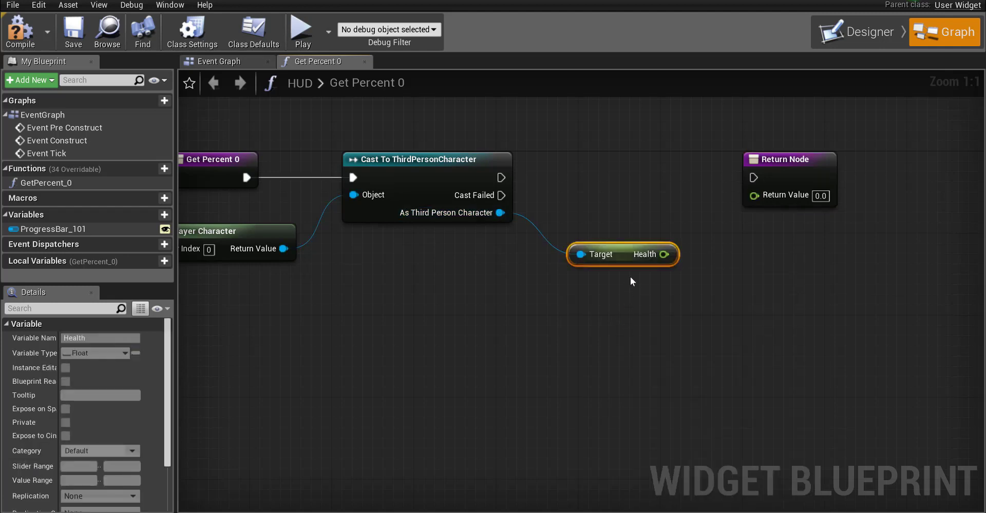
Wire the Health value and the cast's successful execution output into the Return Node, and compile the HUD widget
right_drag(632, 281, 522, 345)
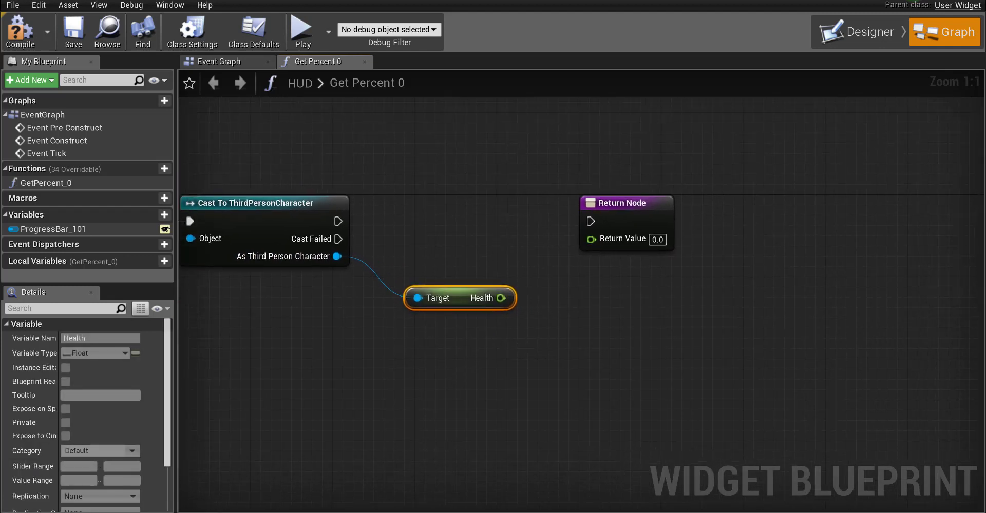
drag(501, 298, 590, 239)
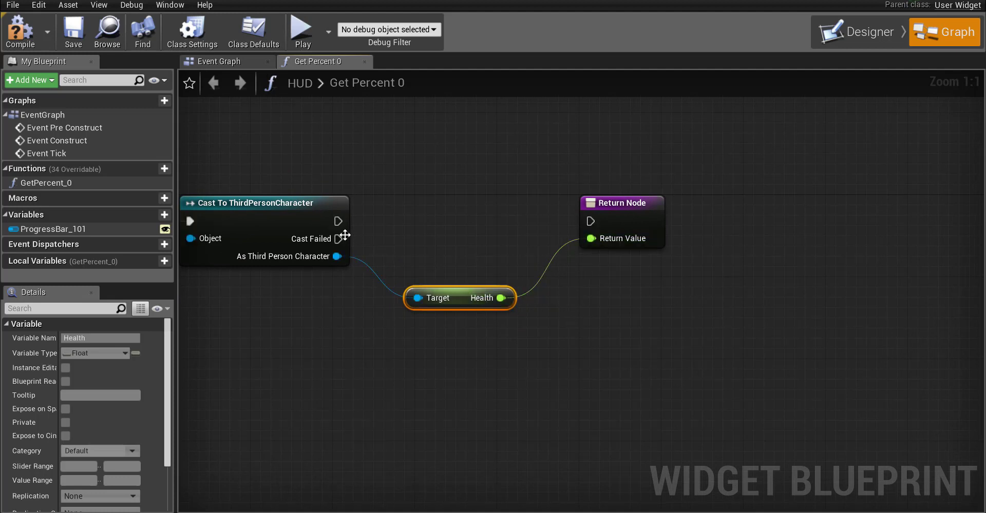
drag(337, 221, 590, 221)
scroll(430, 263, down, 1)
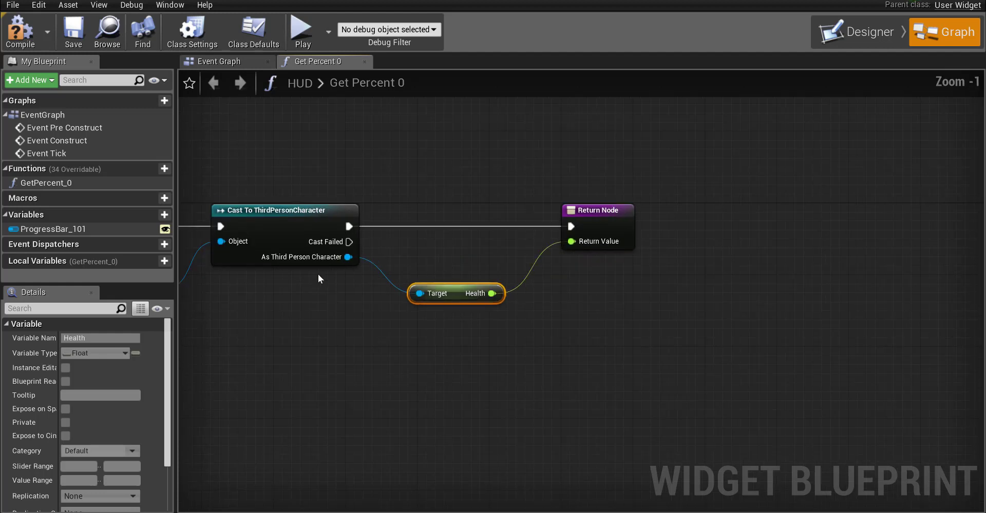
scroll(318, 274, down, 1)
right_drag(276, 282, 469, 253)
scroll(506, 263, up, 1)
scroll(507, 264, up, 1)
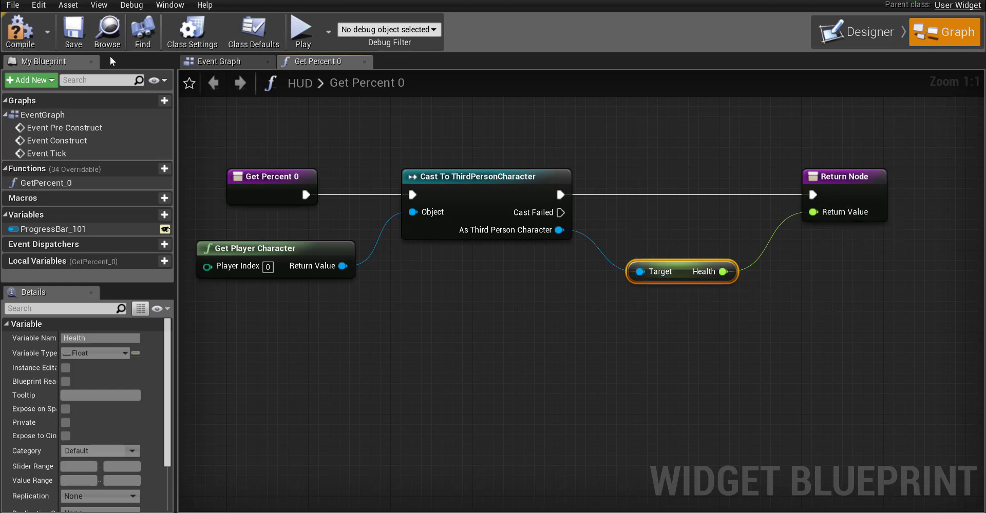
click(20, 31)
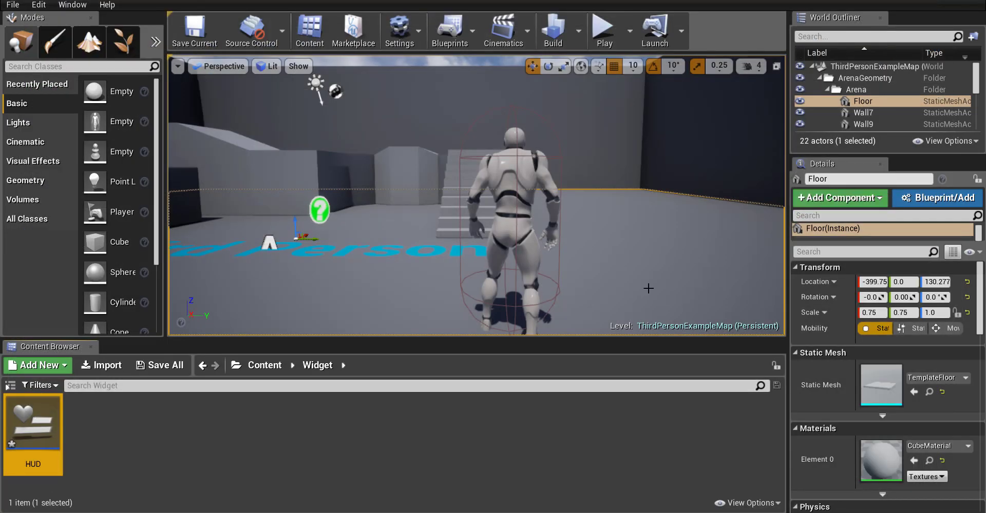
Play the level in the editor, run the character around to check for the HUD, and stop the session
click(604, 29)
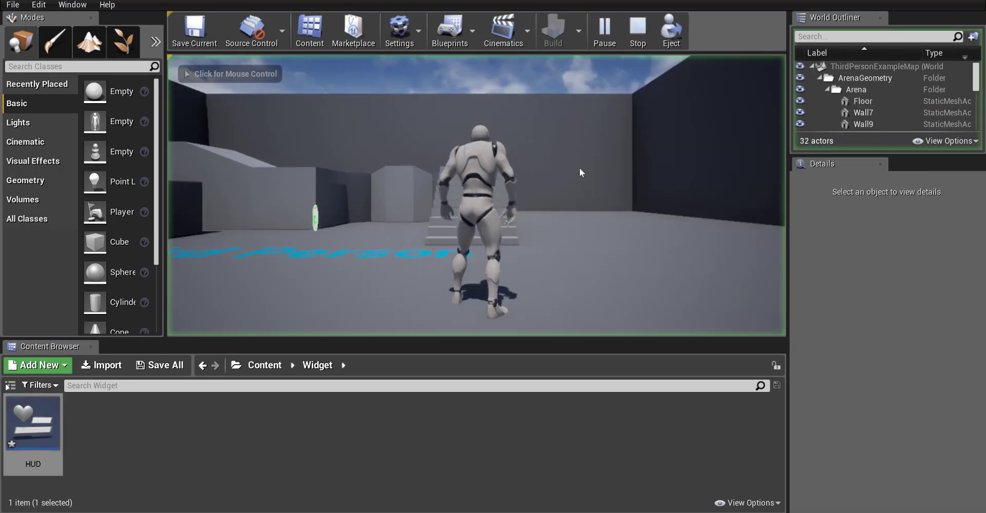
click(568, 183)
key(w)
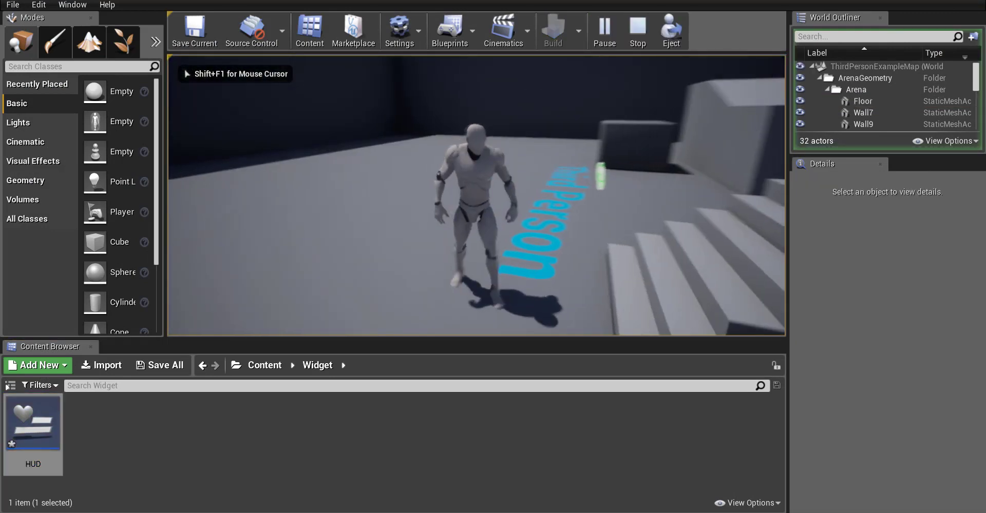
key(w)
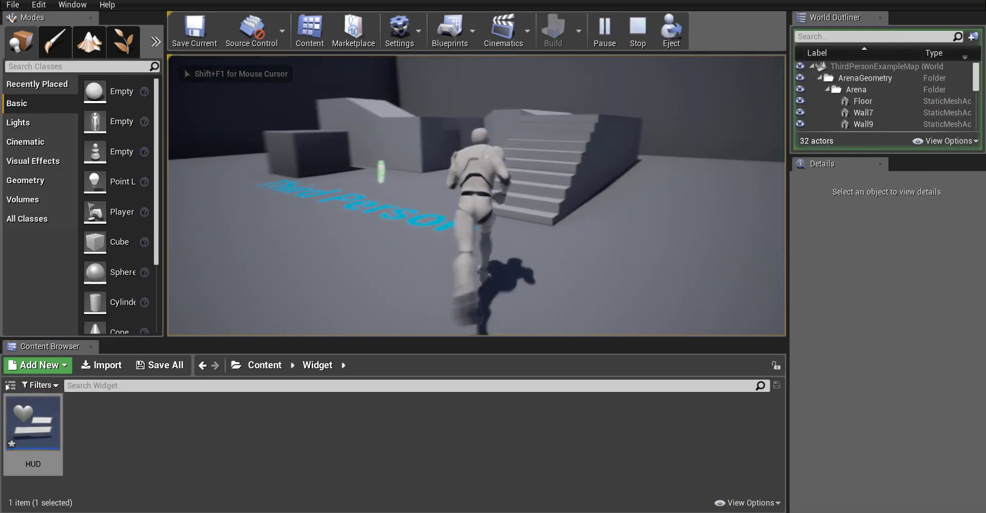
key(s)
key(a)
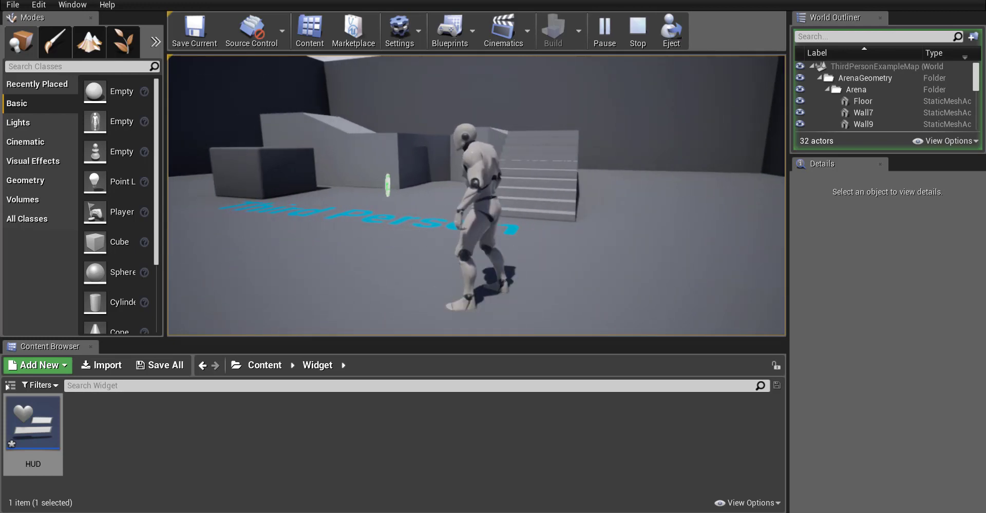
key(w)
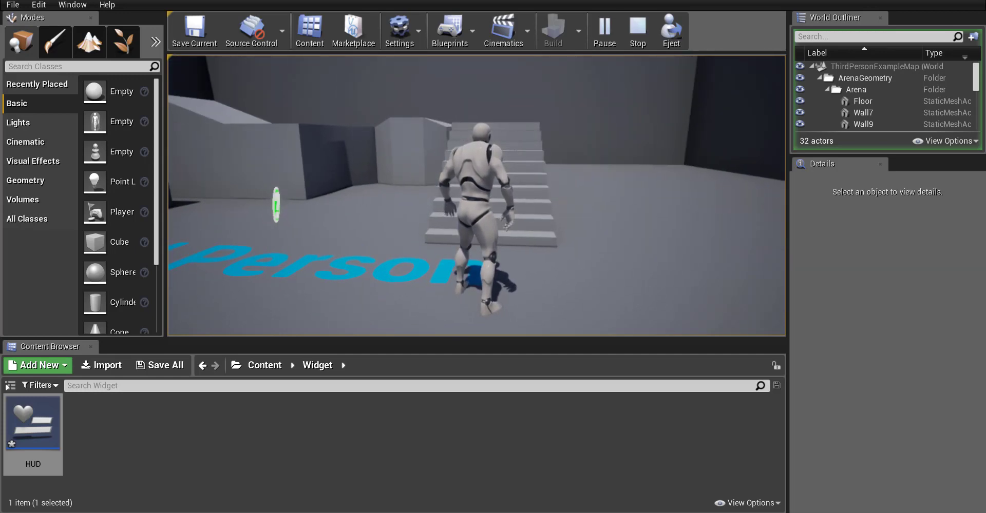
key(Escape)
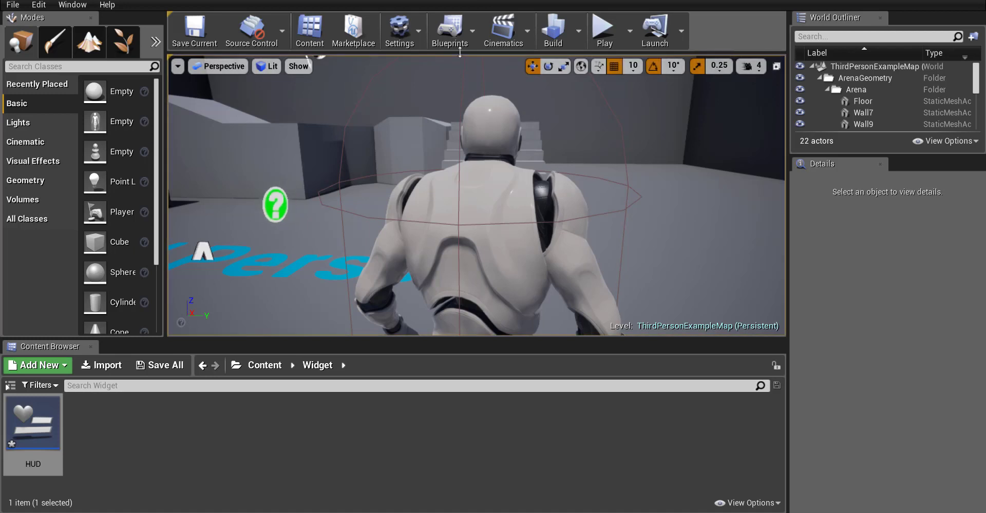
Open the level blueprint and add an Event BeginPlay node to its event graph
click(476, 29)
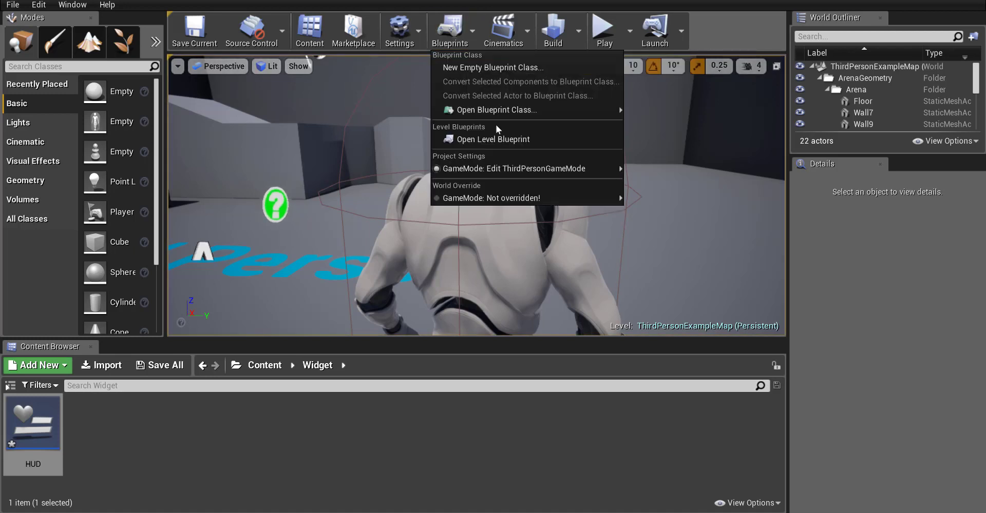
click(474, 139)
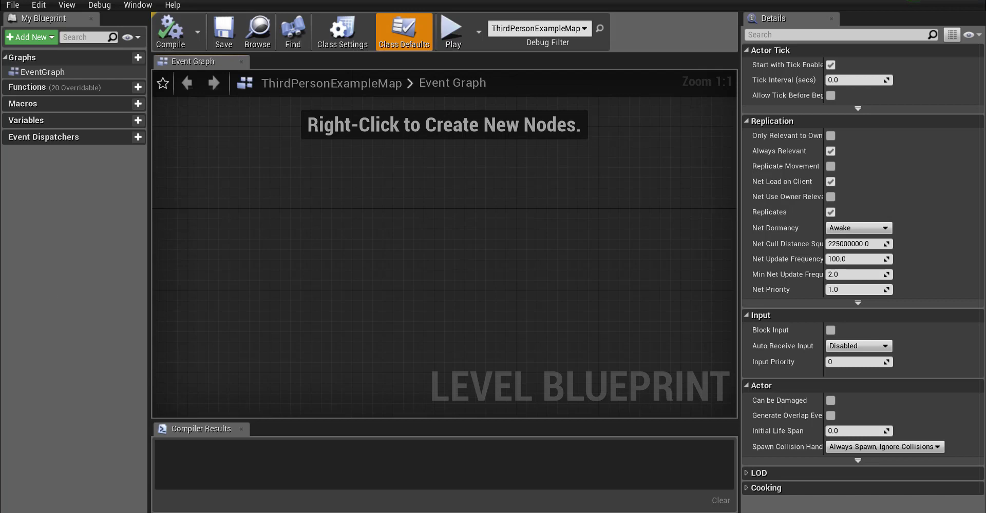
right_click(231, 215)
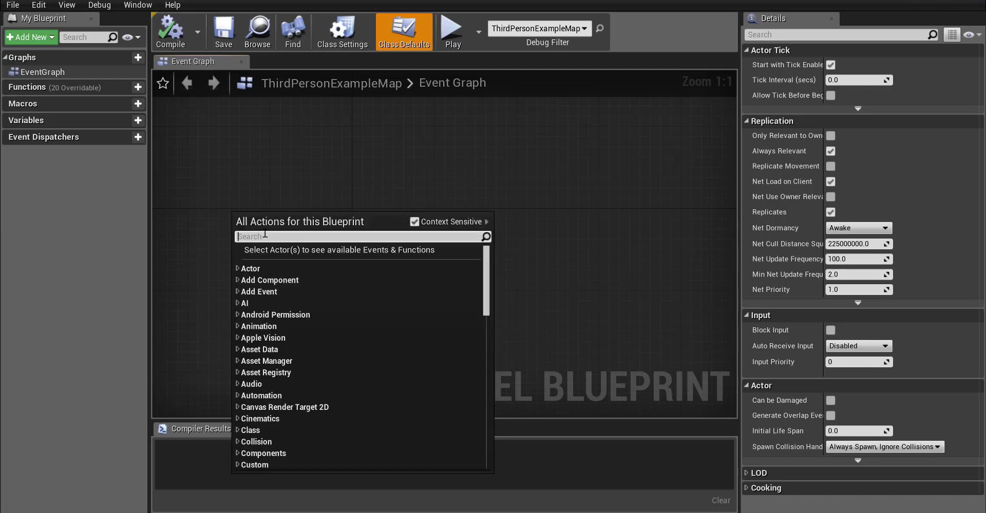
text(event)
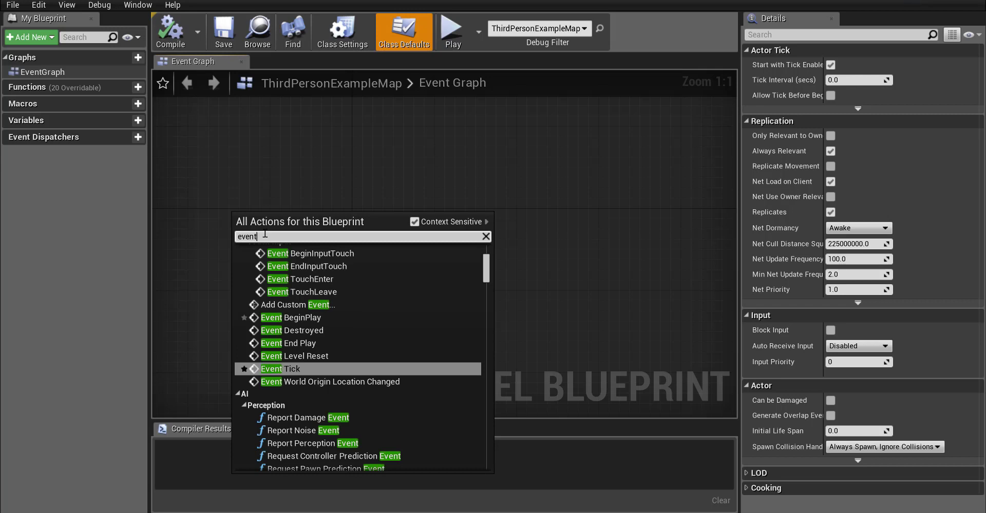
text( beginpla)
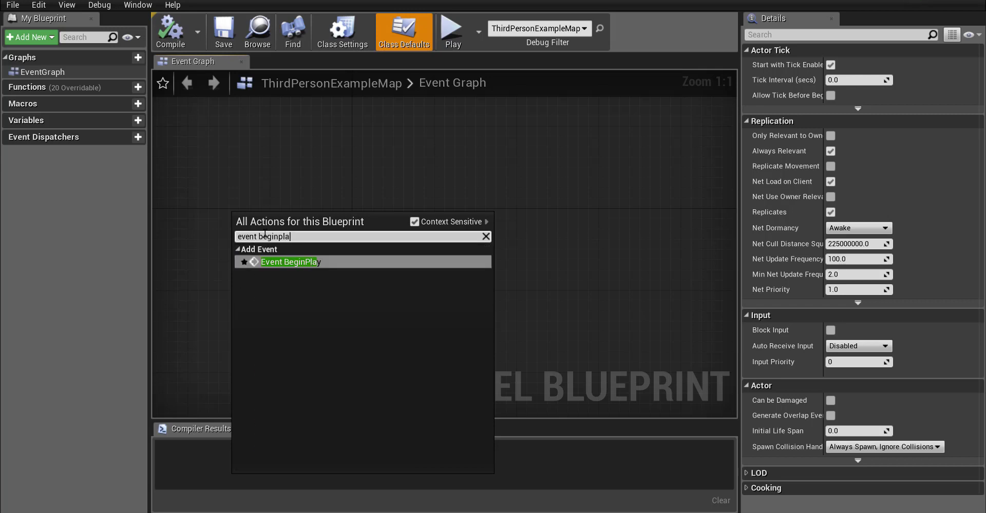
click(315, 262)
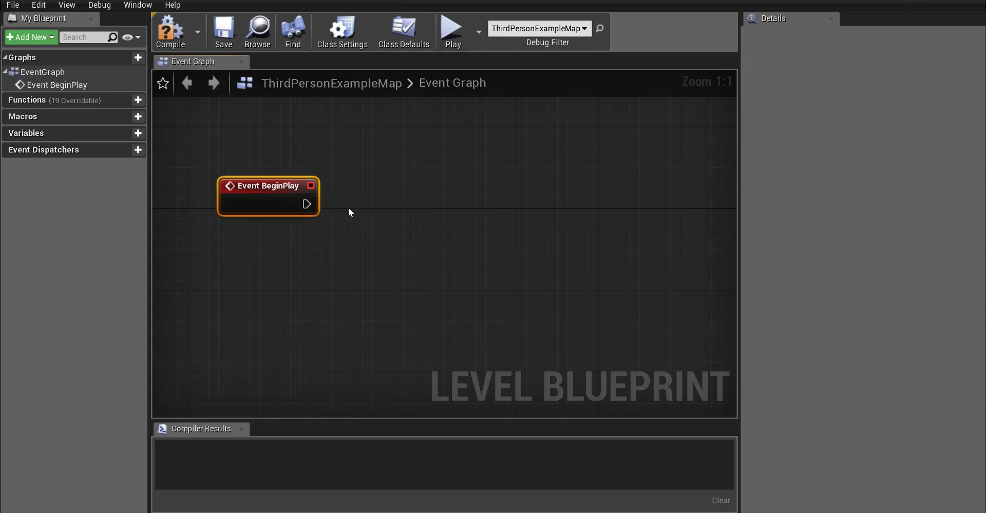
Add a Create Widget node run from Event BeginPlay, align it with the event, and set its class to HUD
drag(307, 204, 387, 202)
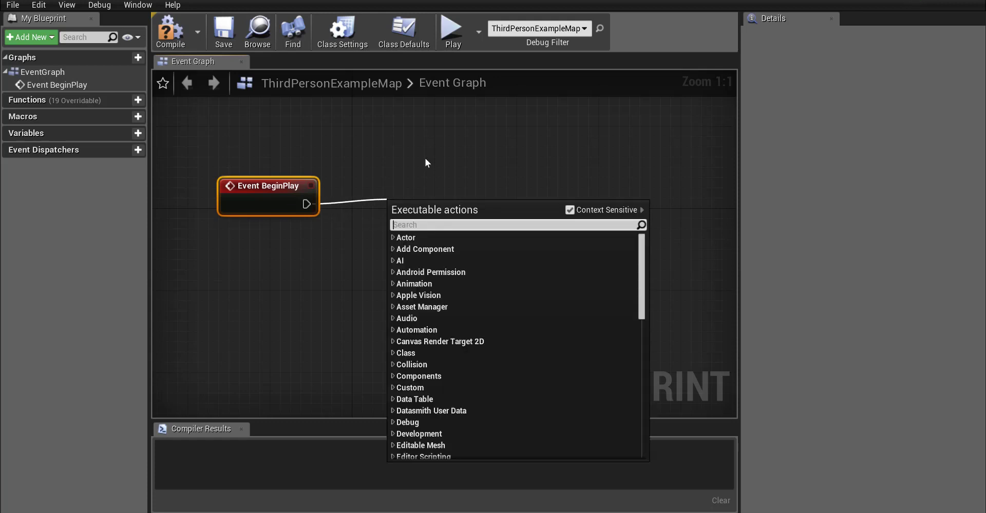
text(create wi)
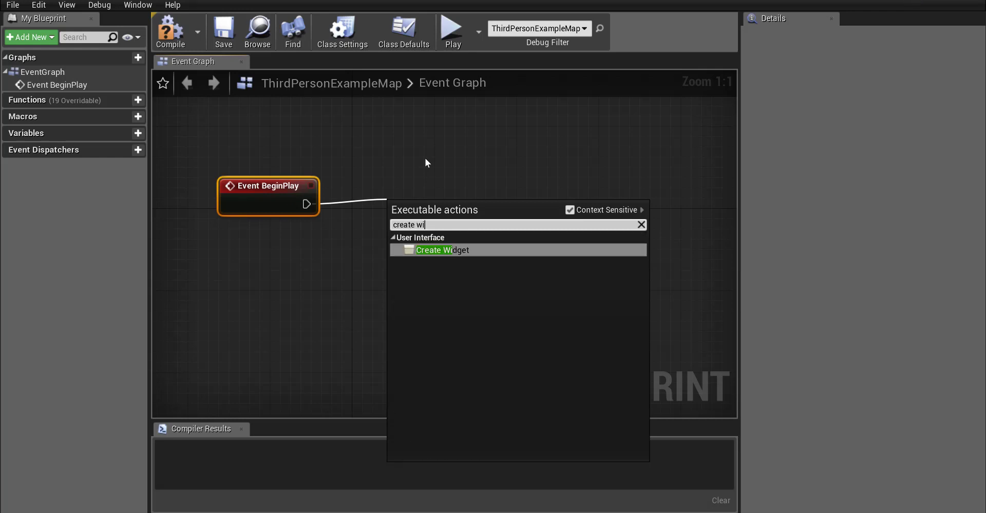
text(d)
click(457, 250)
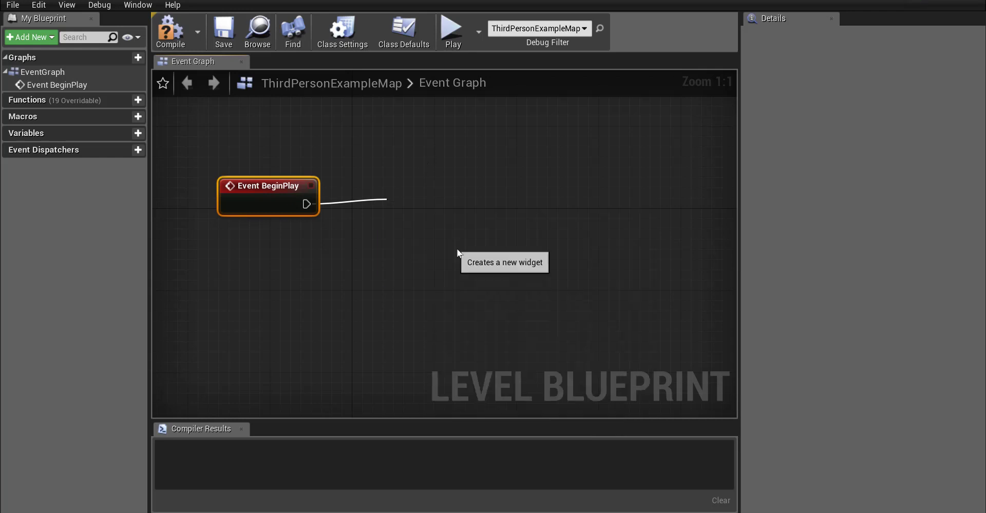
drag(470, 220, 469, 199)
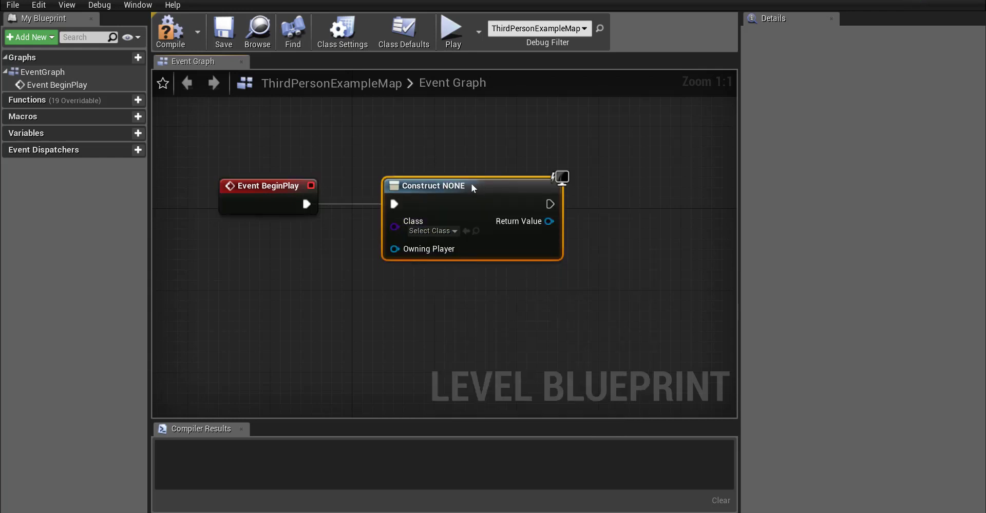
click(455, 231)
click(447, 273)
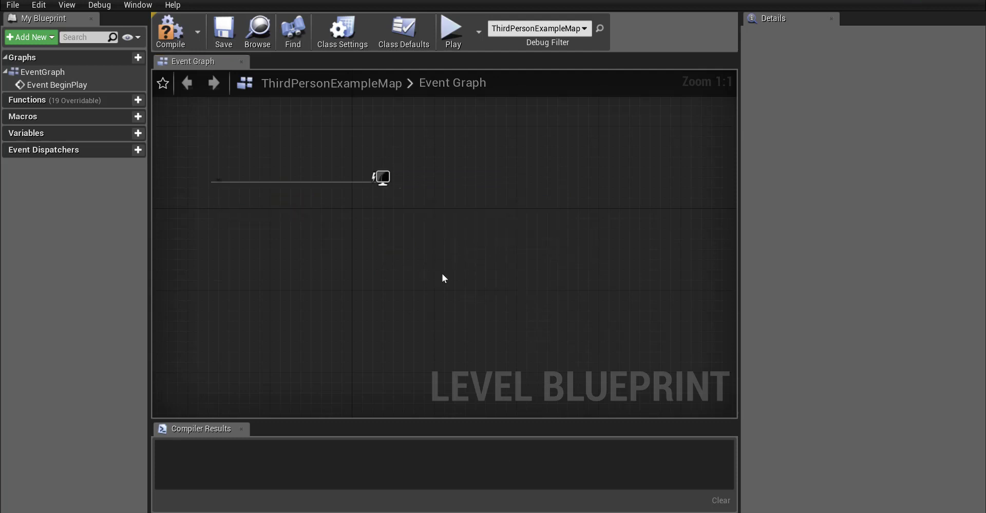
Add an Add to Viewport node after Create HUD Widget, wire the widget's return value to its Target, and compile the level blueprint
right_drag(506, 304, 378, 315)
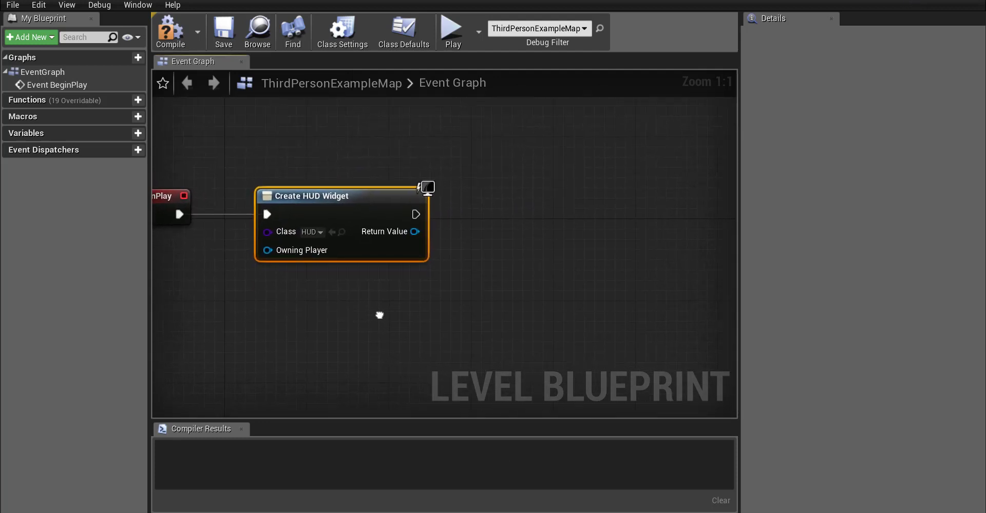
drag(414, 215, 490, 213)
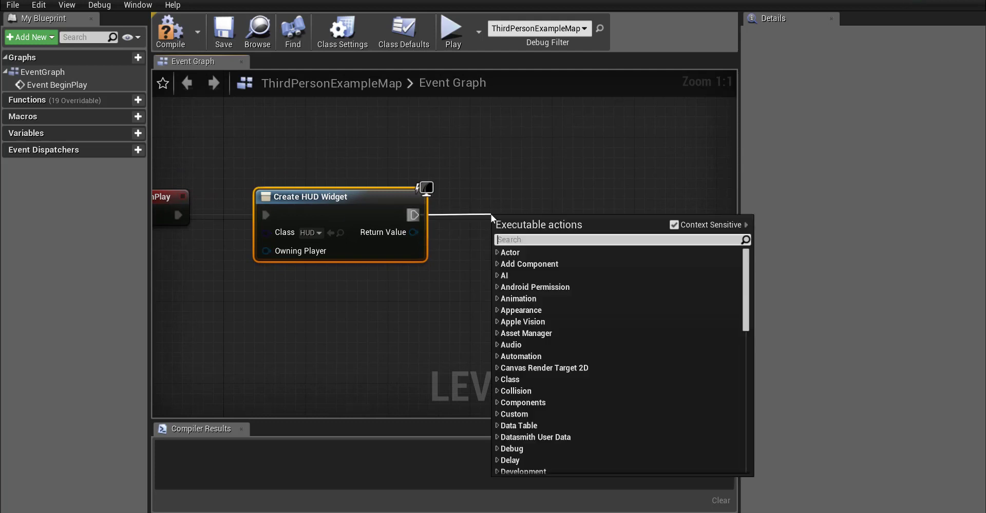
text(add)
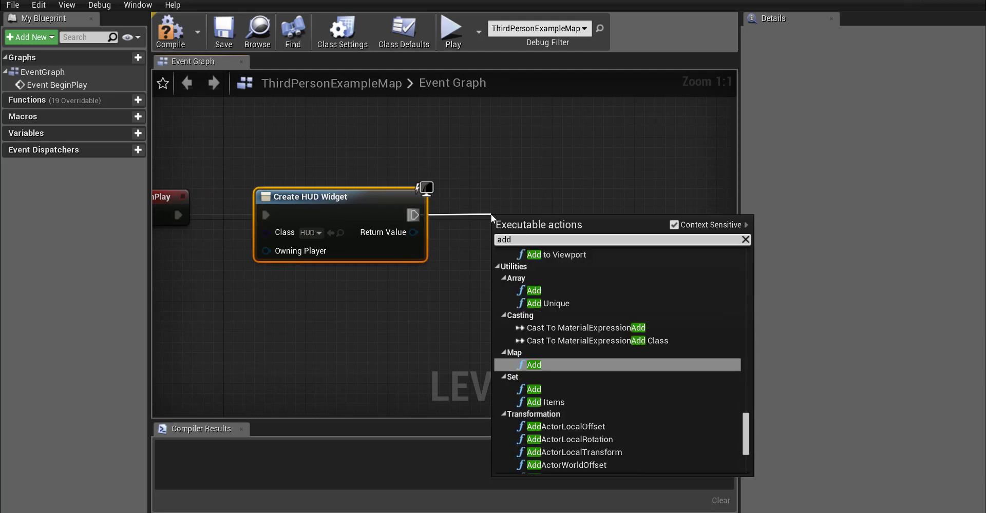
click(549, 255)
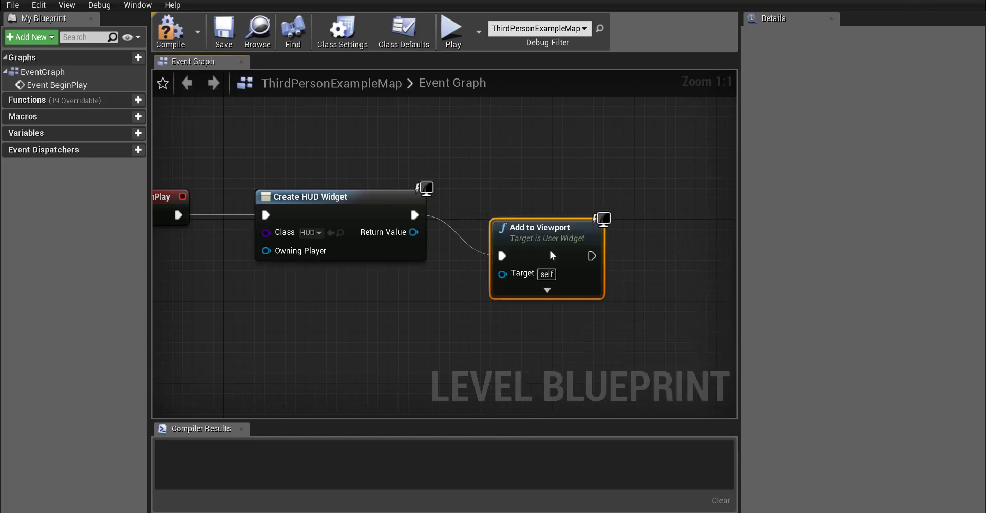
drag(543, 228, 553, 198)
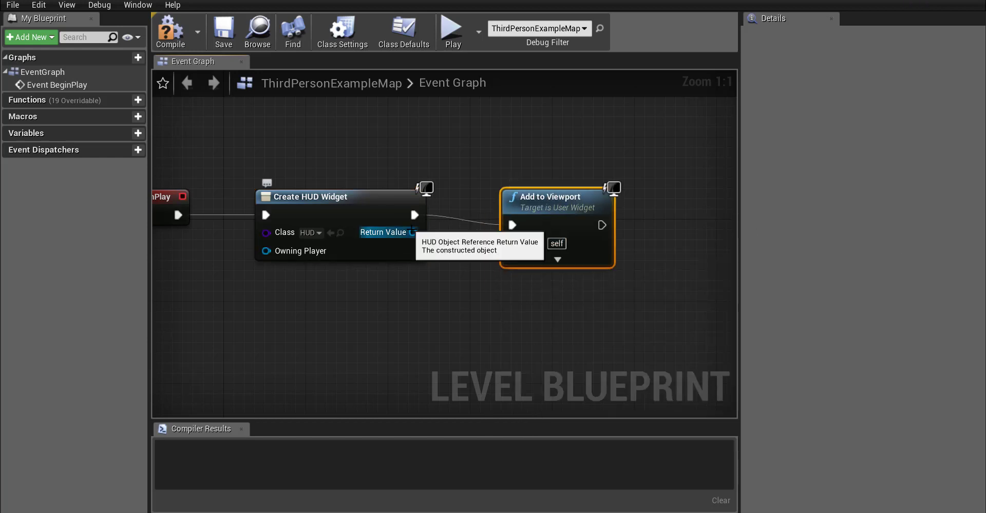
drag(414, 234, 509, 244)
right_drag(414, 297, 465, 302)
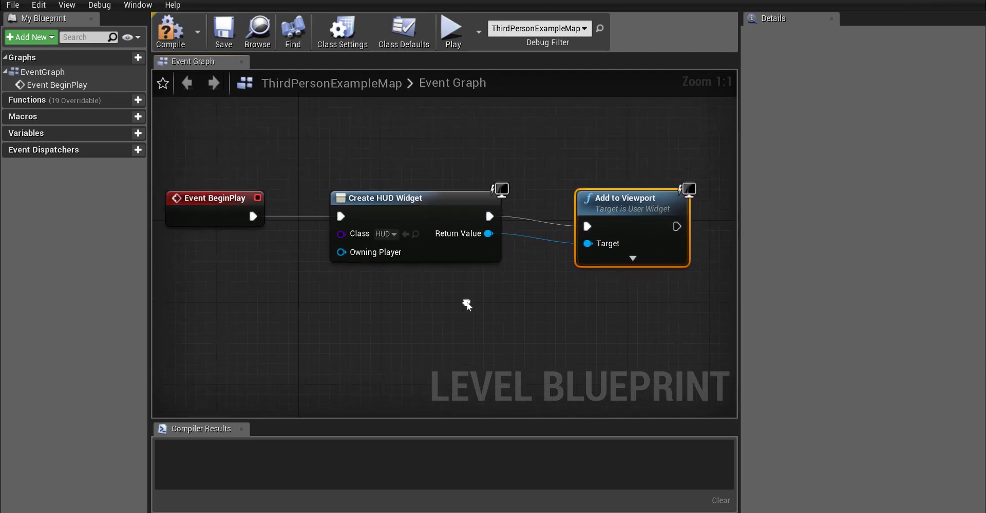
click(170, 32)
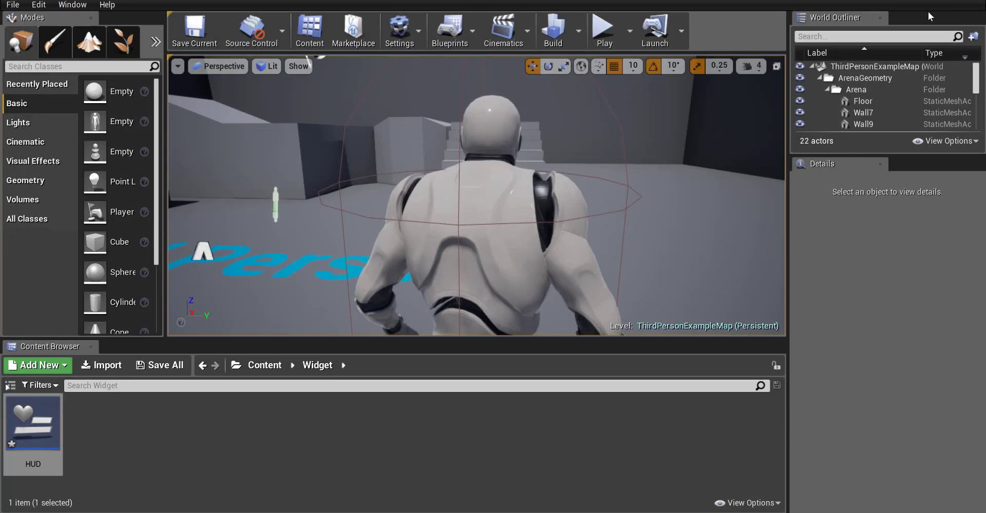
Play the level in the editor, run the character around to check the health bar, and stop the session
click(598, 32)
click(574, 194)
key(w)
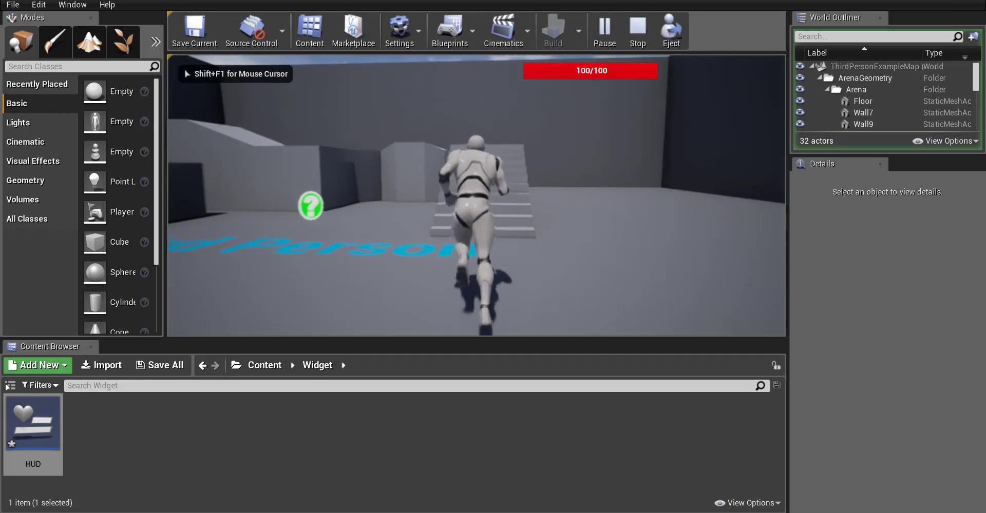
key(w)
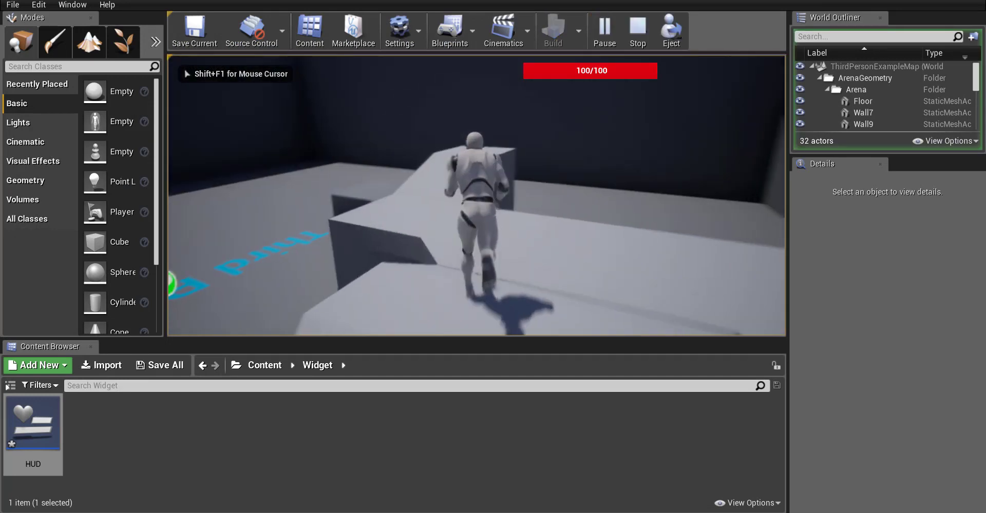
key(w)
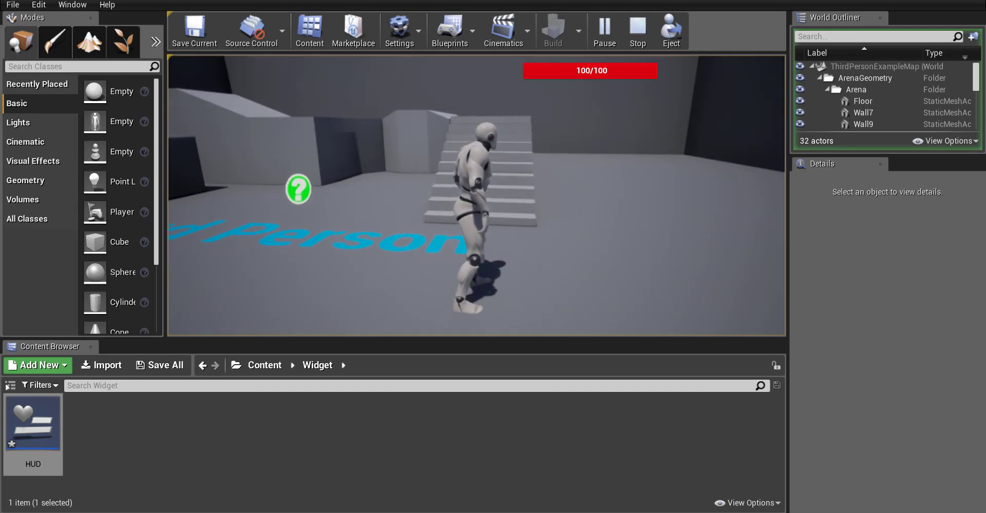
key(w)
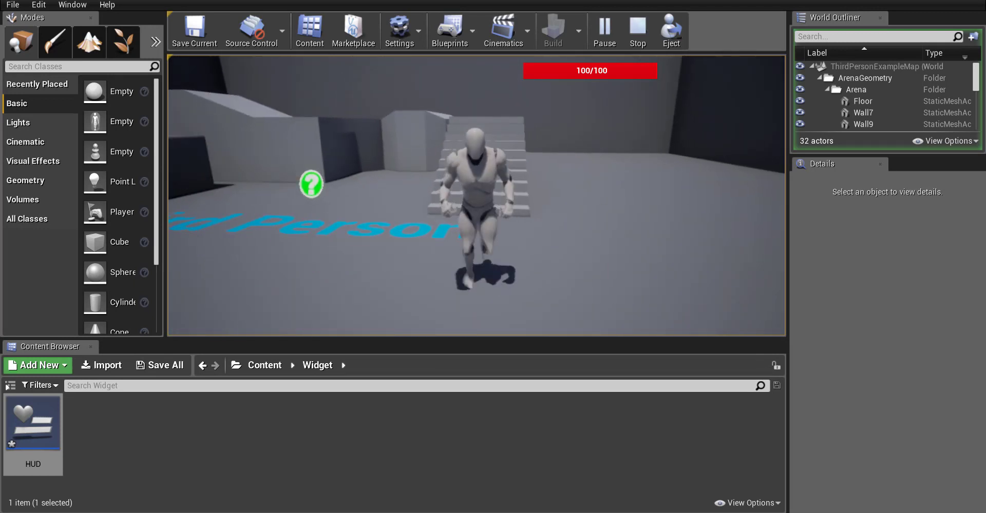
key(w)
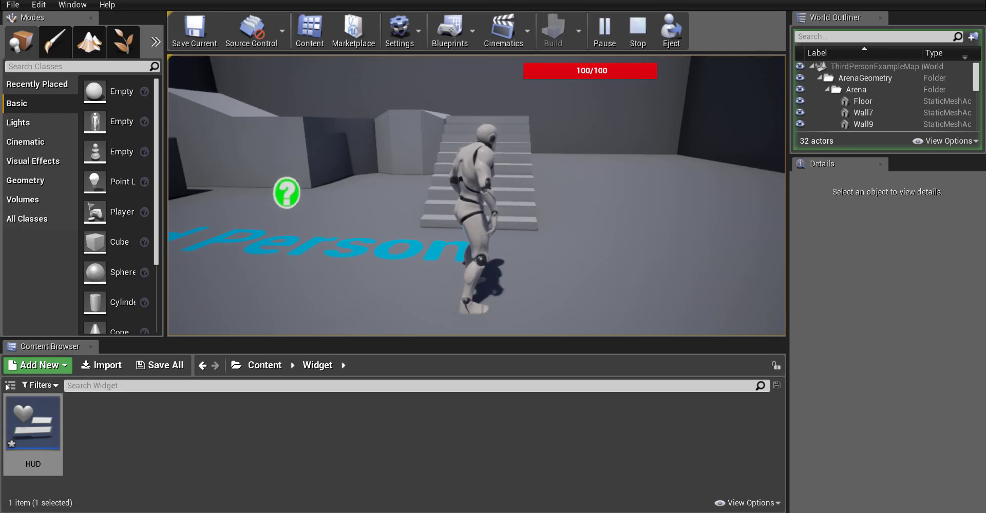
key(Escape)
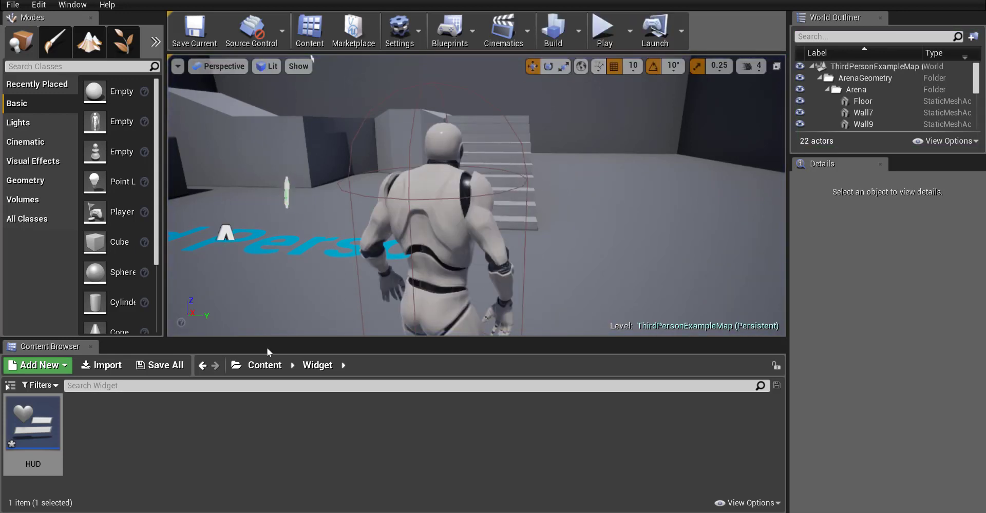
Create a new folder named Obstacles in the Content folder
click(257, 366)
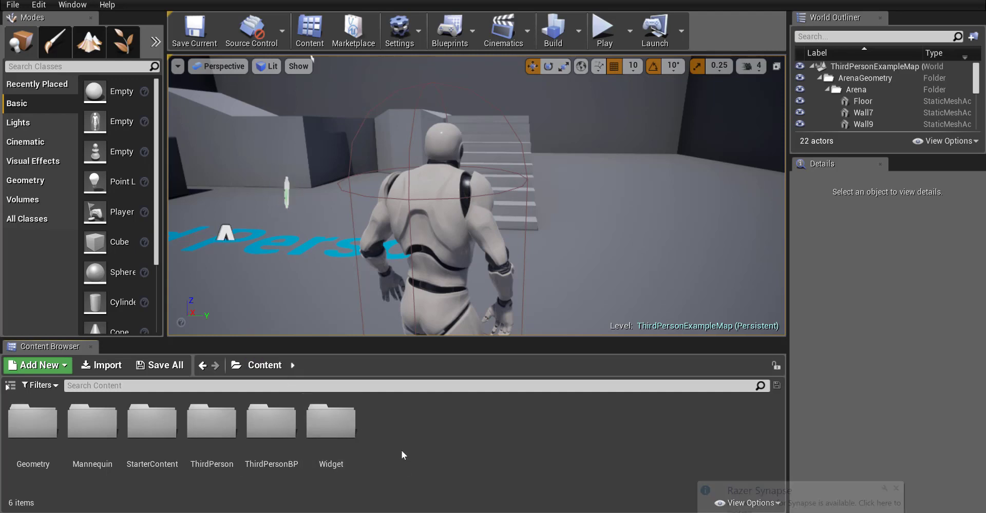
right_click(398, 420)
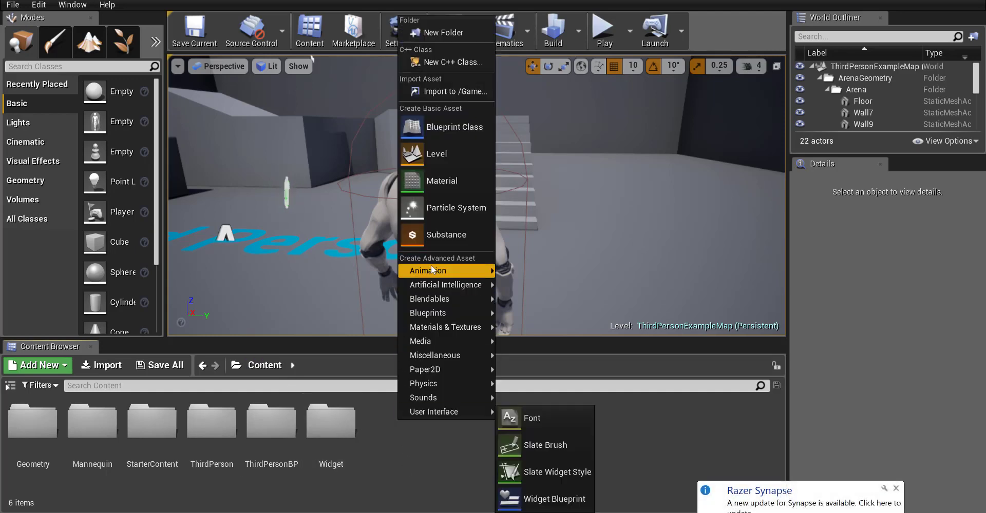
click(443, 32)
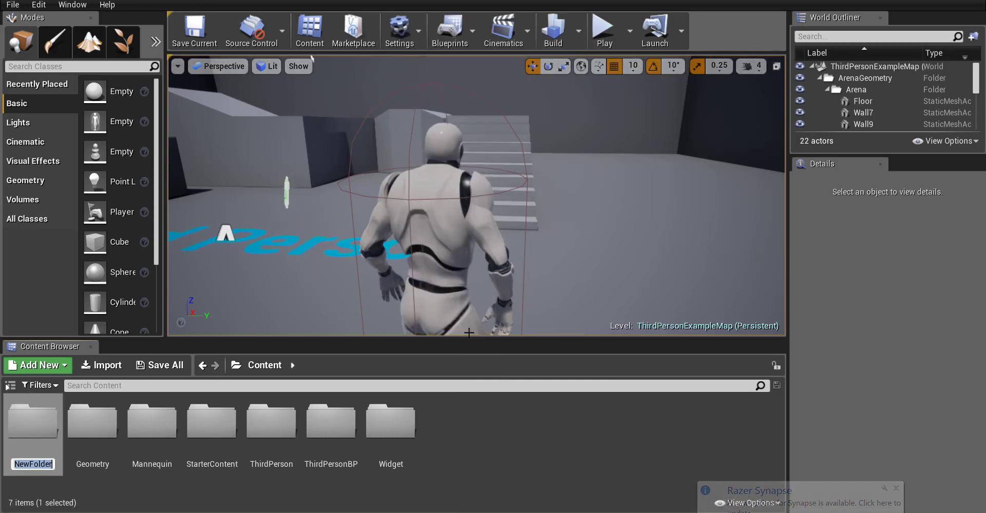
text(Ob)
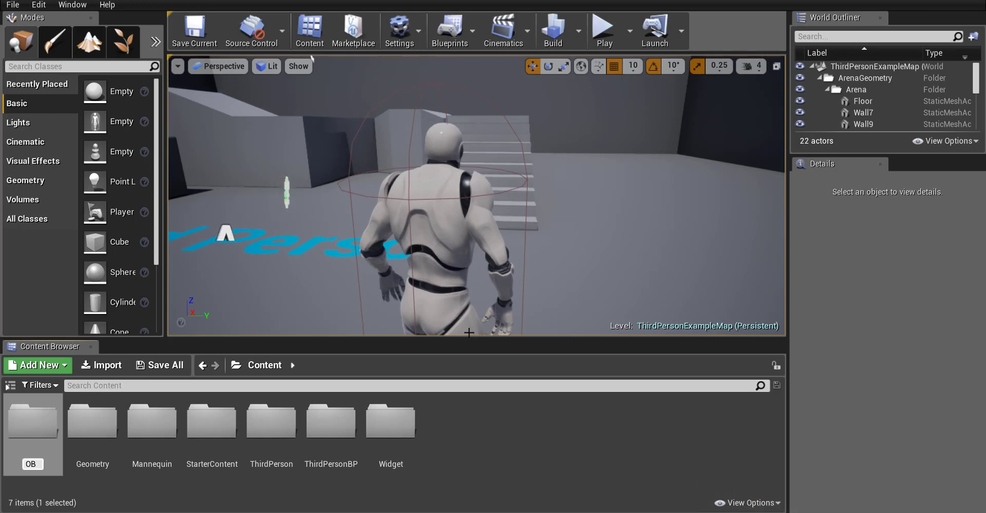
text(stacles)
key(Return)
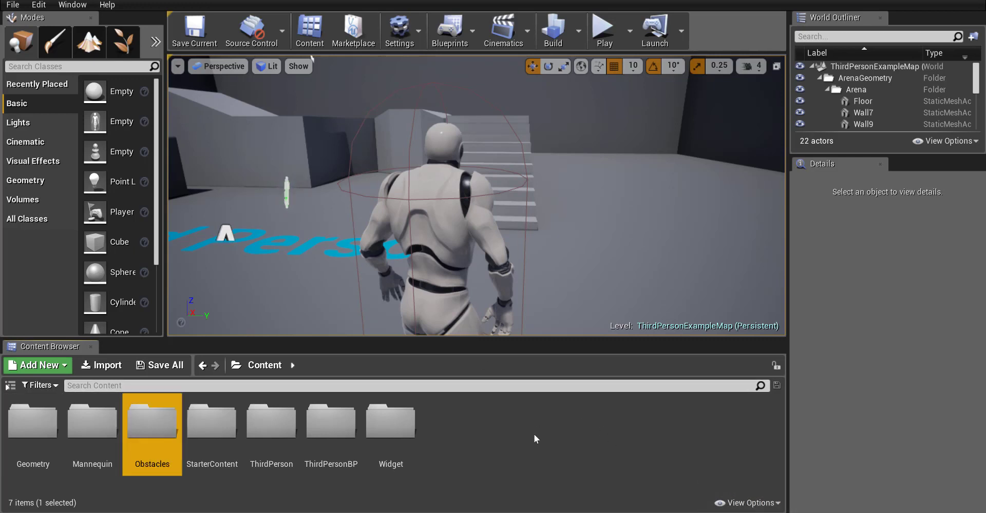
Create an Actor blueprint class named Spikes in the Obstacles folder and open it for editing
double_click(152, 425)
right_click(180, 424)
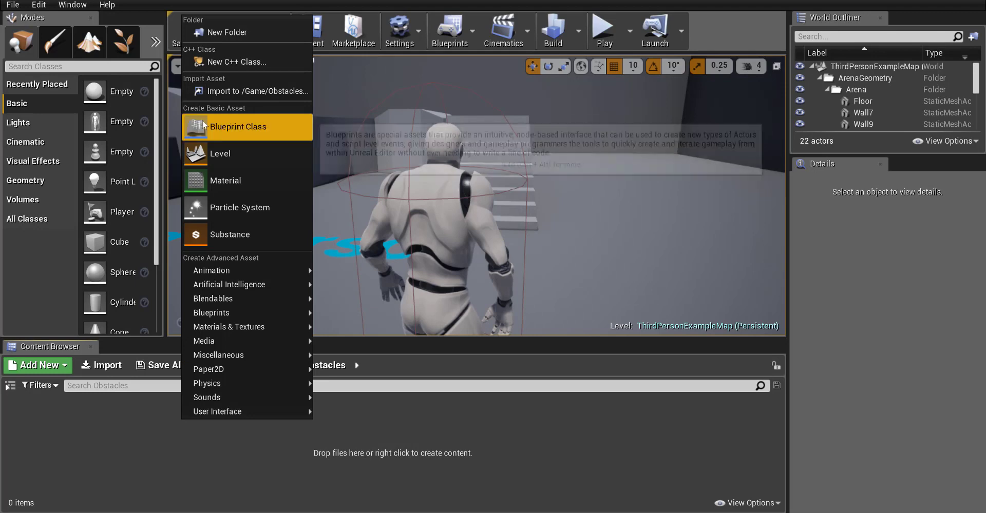
click(234, 131)
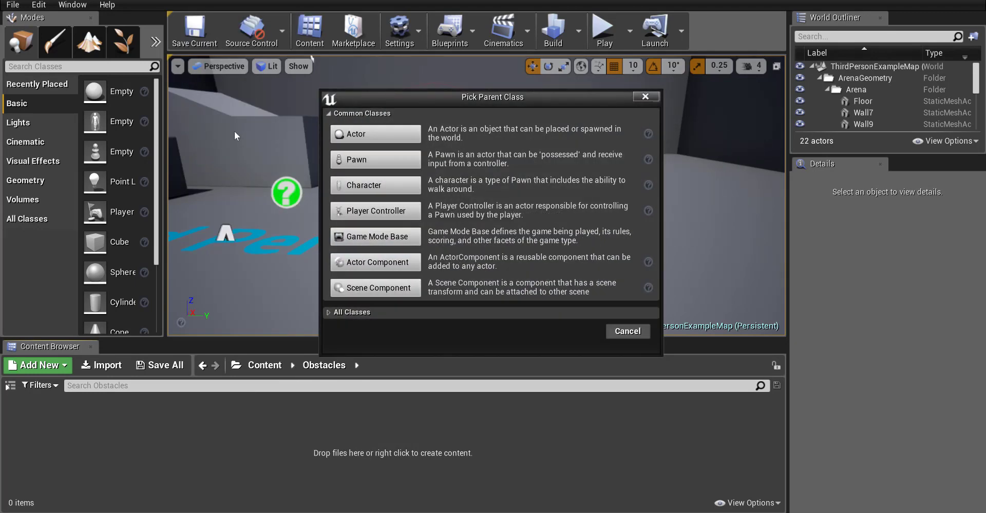
click(374, 138)
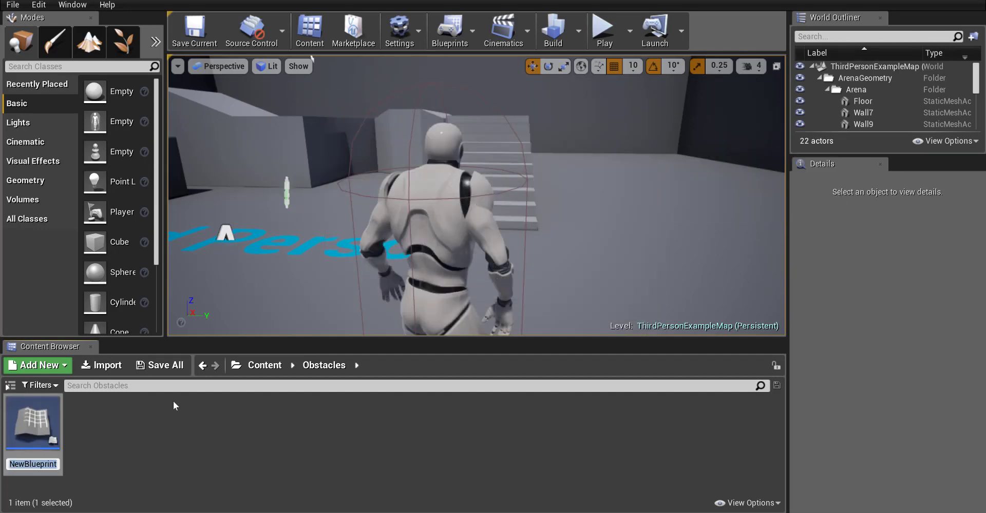
text(Spikes)
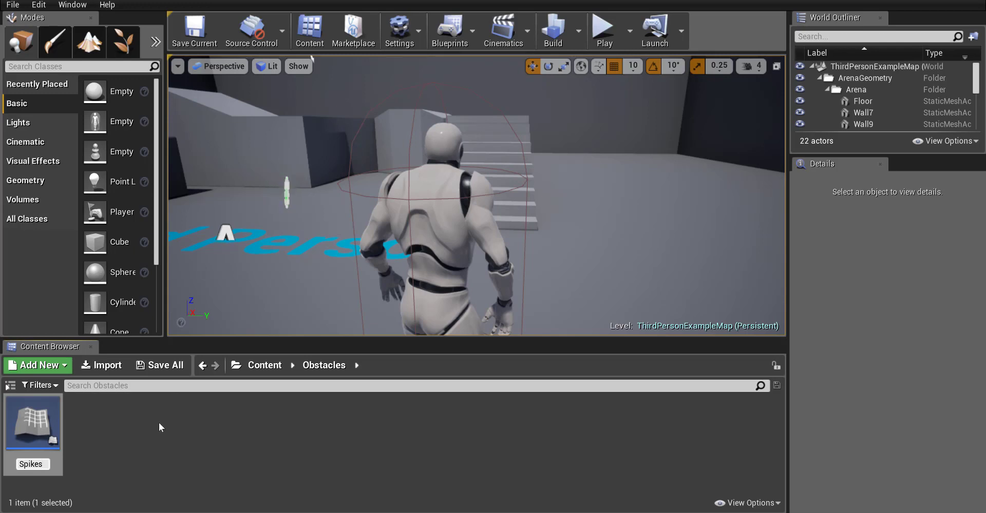
key(Return)
click(183, 443)
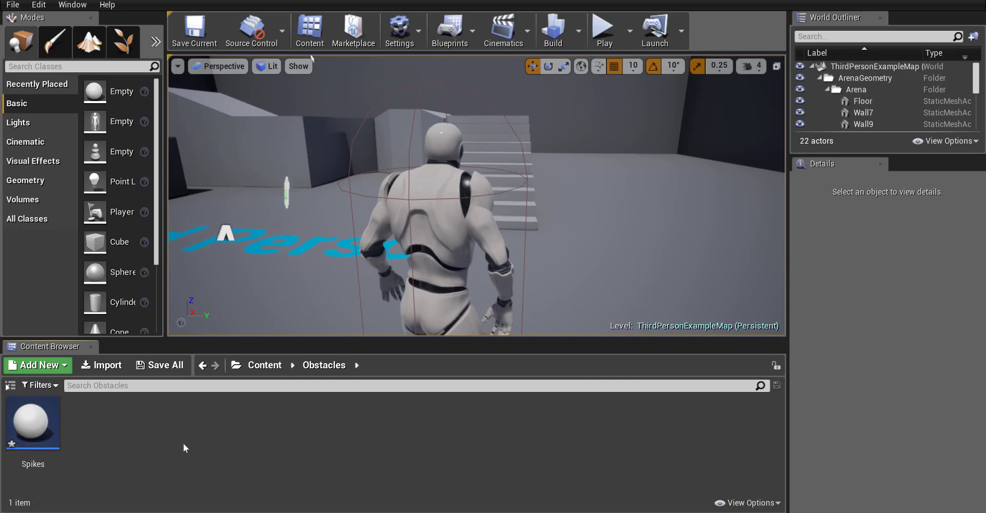
double_click(31, 424)
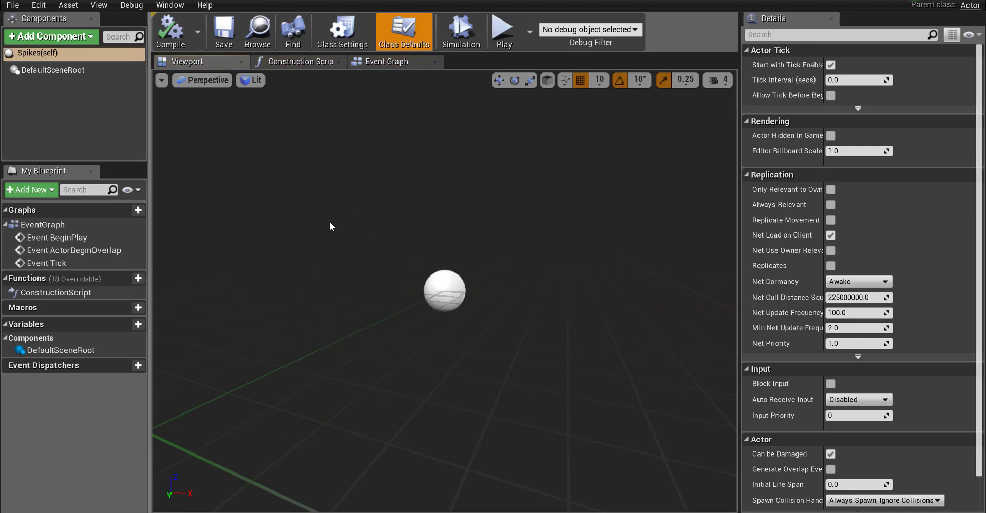
Look through the Spikes blueprint's Construction Script, Event Graph and Viewport
click(299, 62)
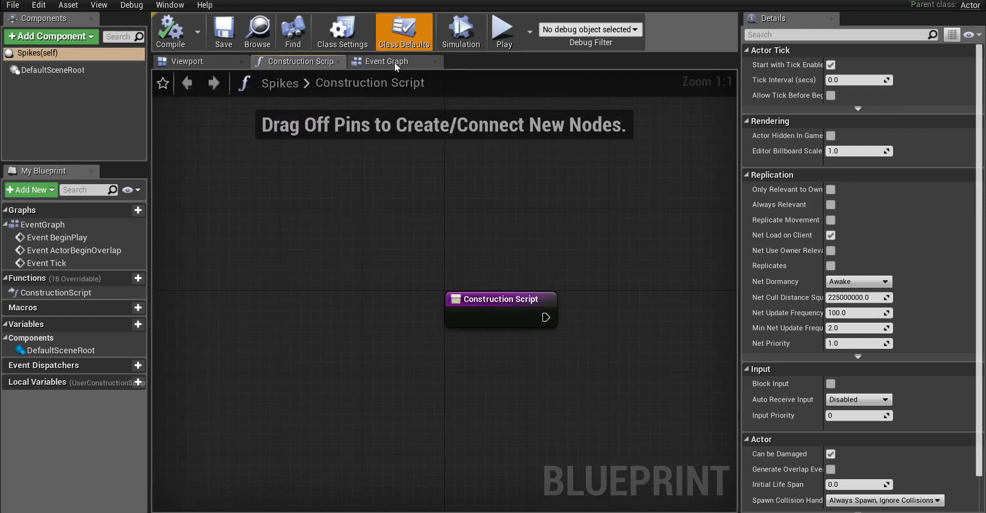
click(393, 62)
click(298, 61)
click(214, 61)
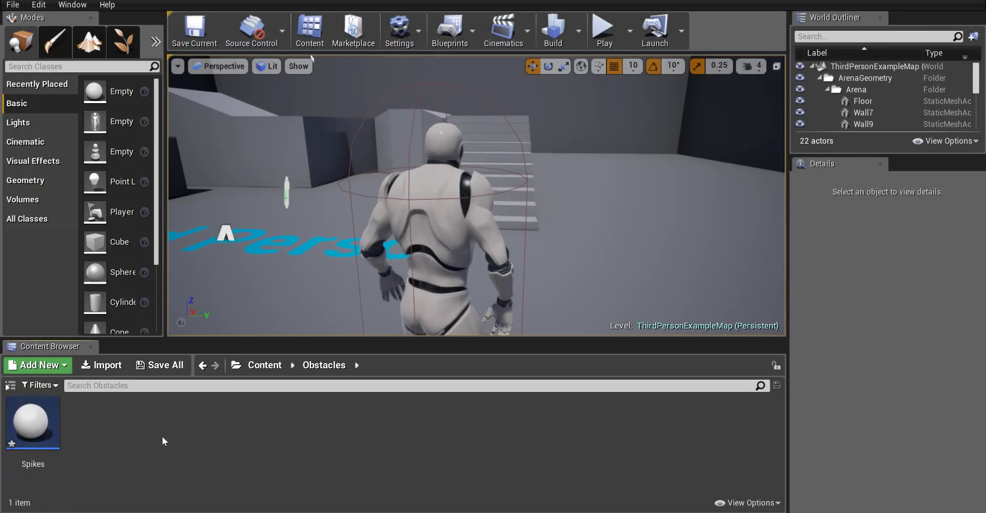
Reopen the Spikes blueprint in the full Blueprint editor and review its Viewport, Construction Script and Event Graph
double_click(33, 423)
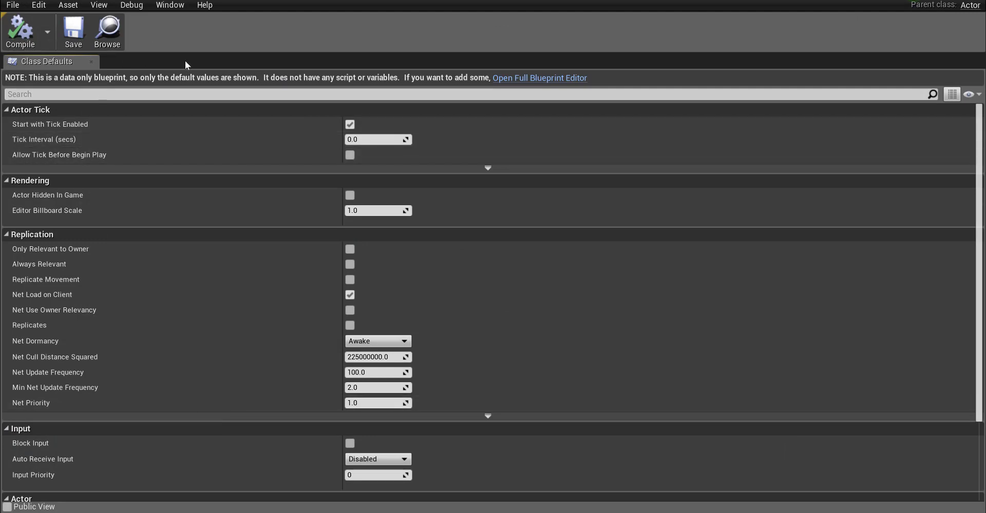
click(534, 78)
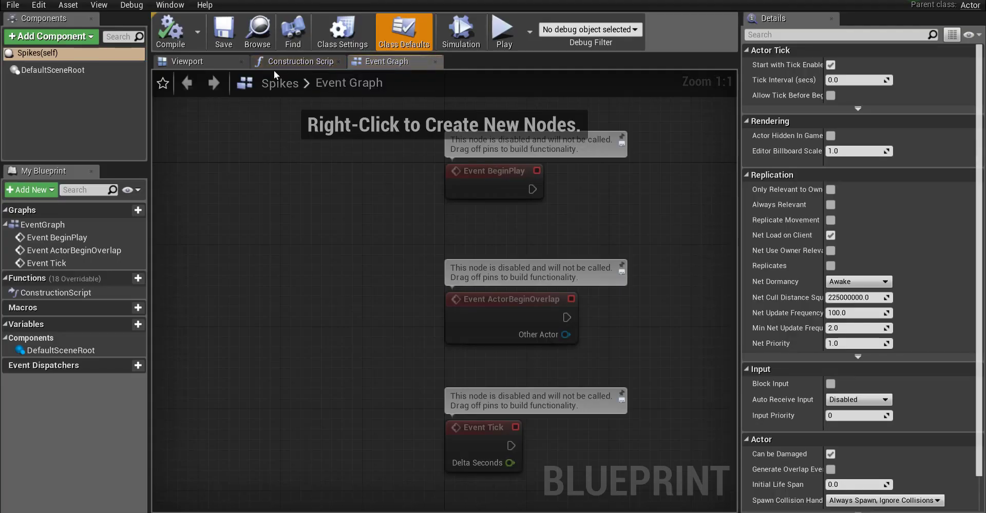
click(200, 61)
click(301, 61)
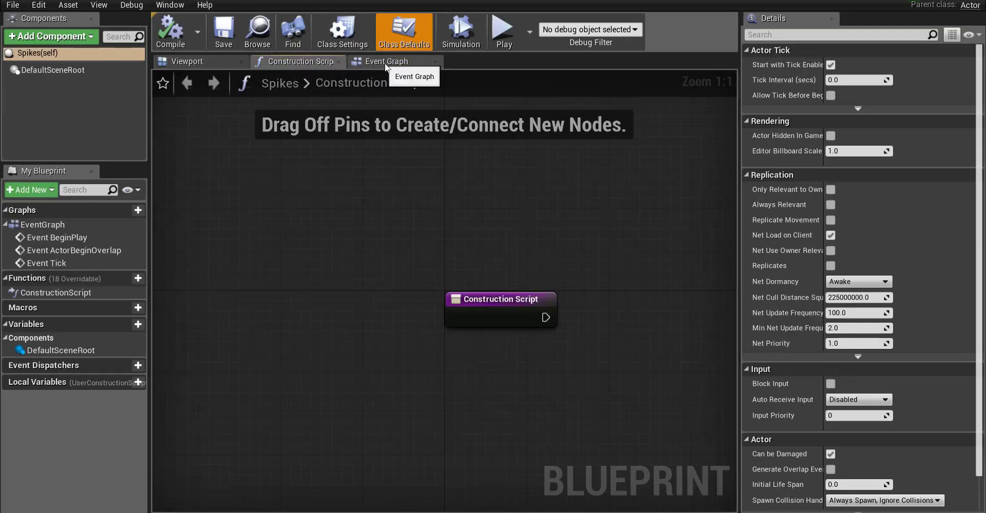
click(390, 62)
click(302, 62)
click(206, 61)
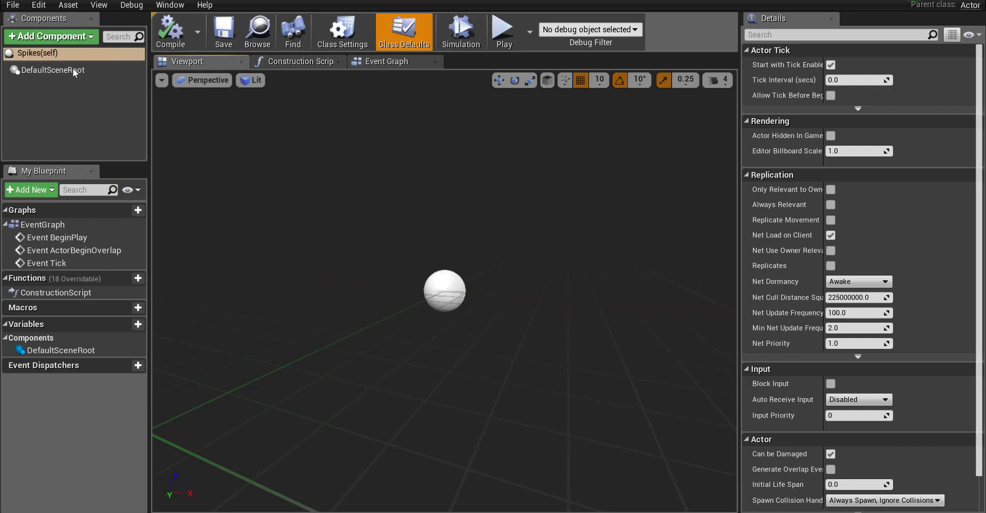
Add a Box Collision component to the Spikes blueprint and name it hitbox
click(67, 37)
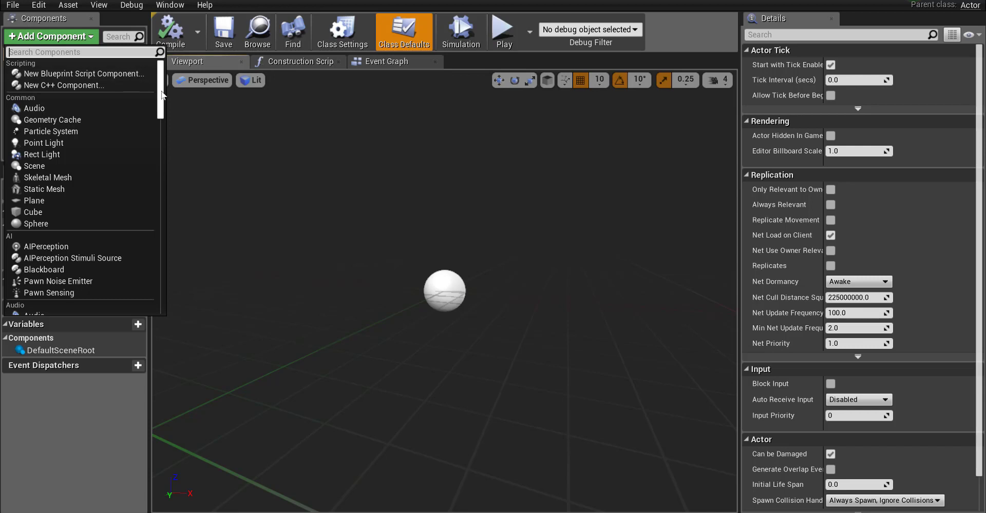
scroll(162, 108, down, 3)
scroll(162, 108, down, 4)
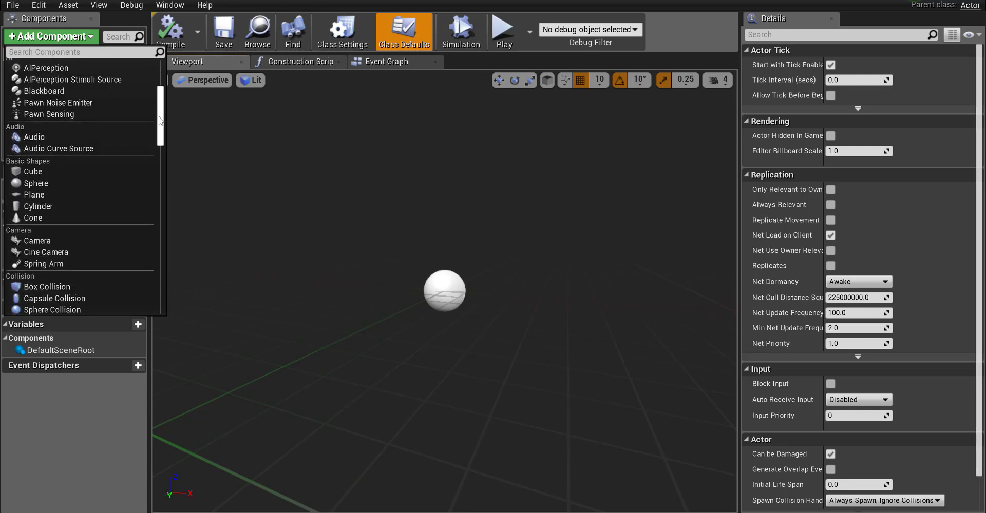
scroll(158, 129, down, 4)
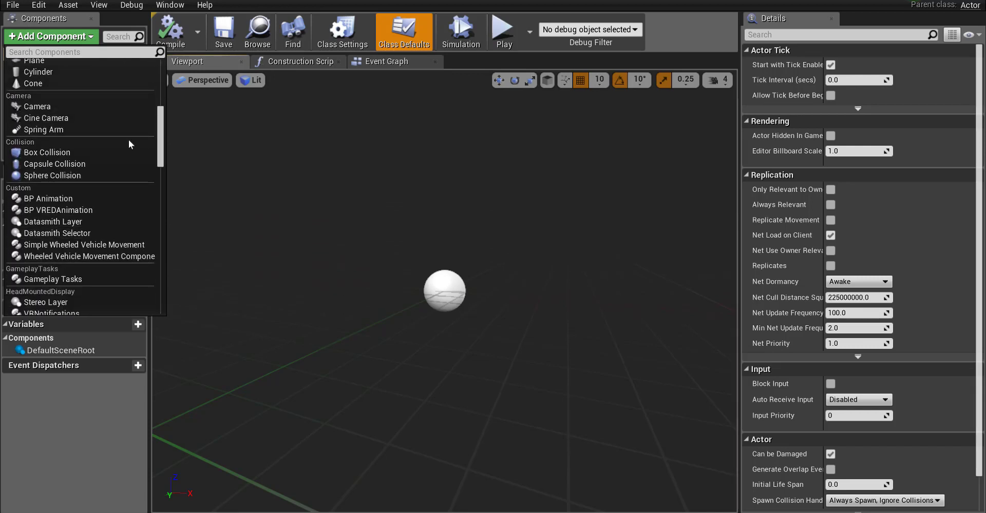
click(54, 153)
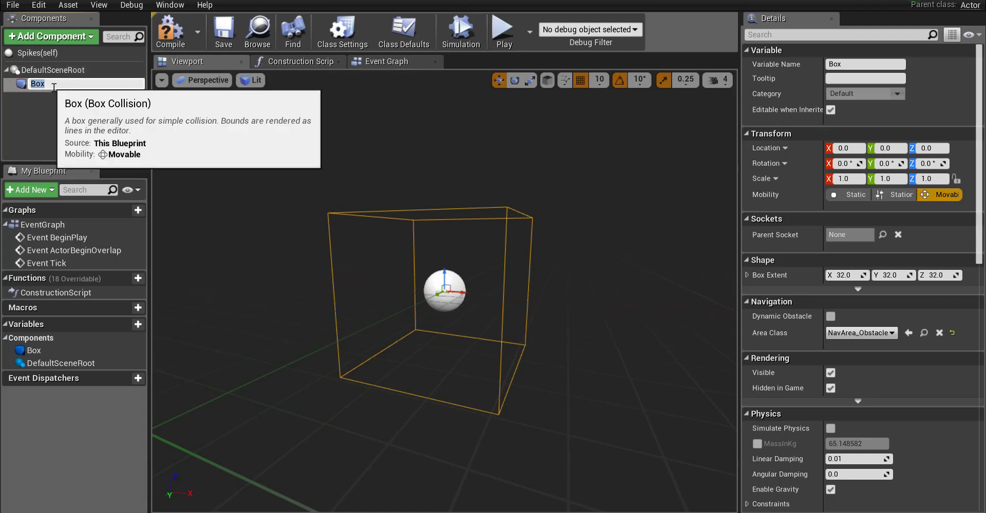
text(hitb)
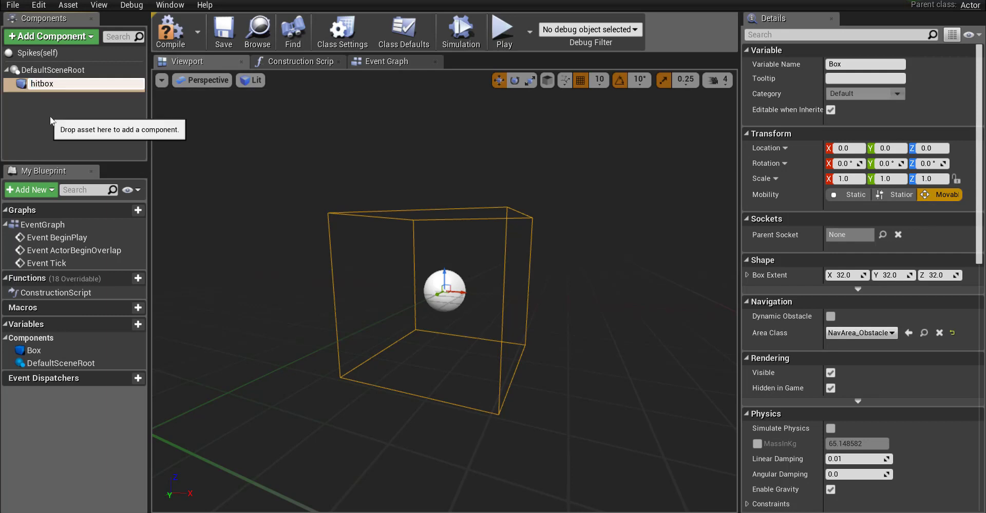
click(48, 114)
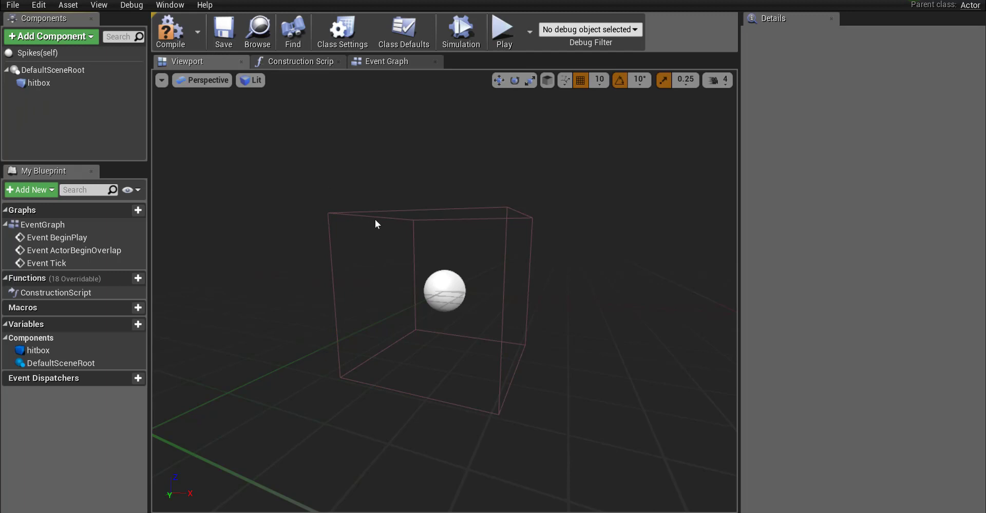
Add an On Component Begin Overlap event for the hitbox component
click(36, 83)
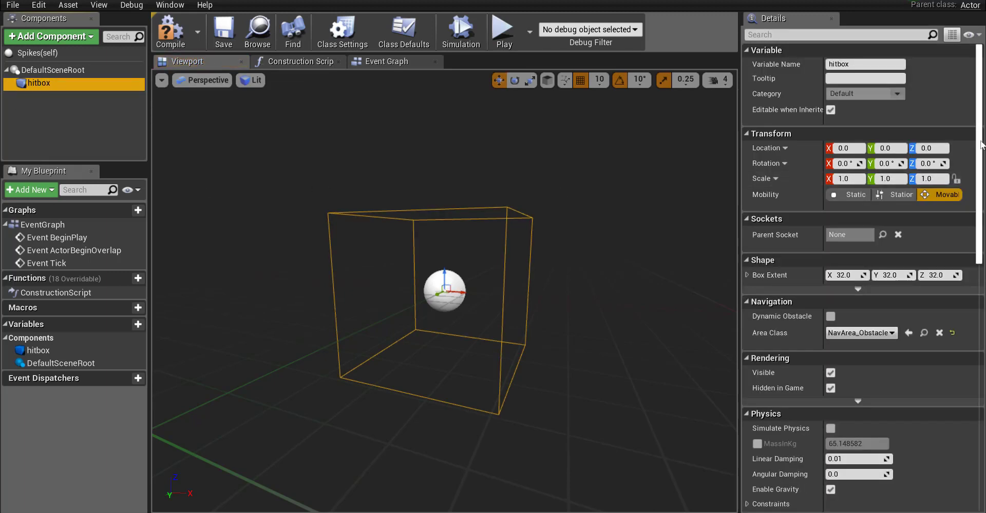
drag(981, 144, 983, 391)
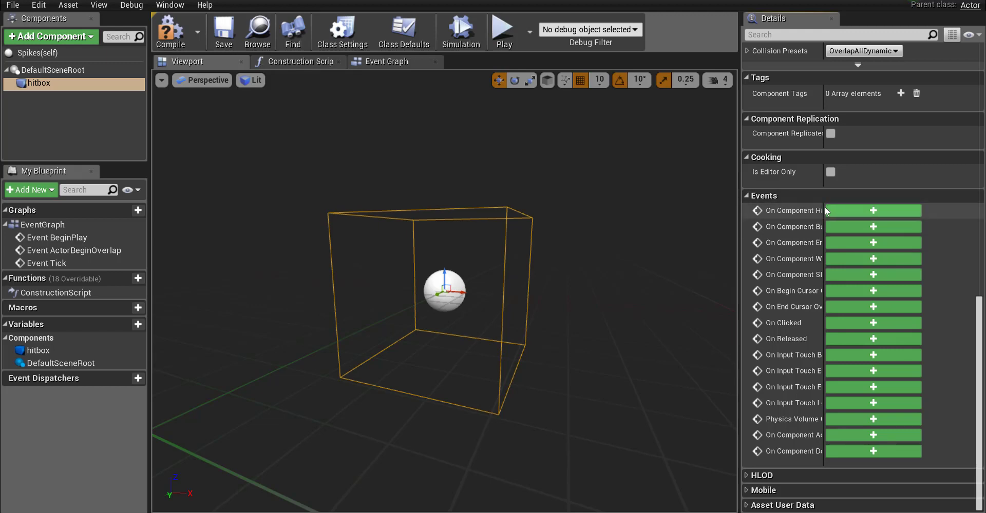
drag(823, 207, 875, 208)
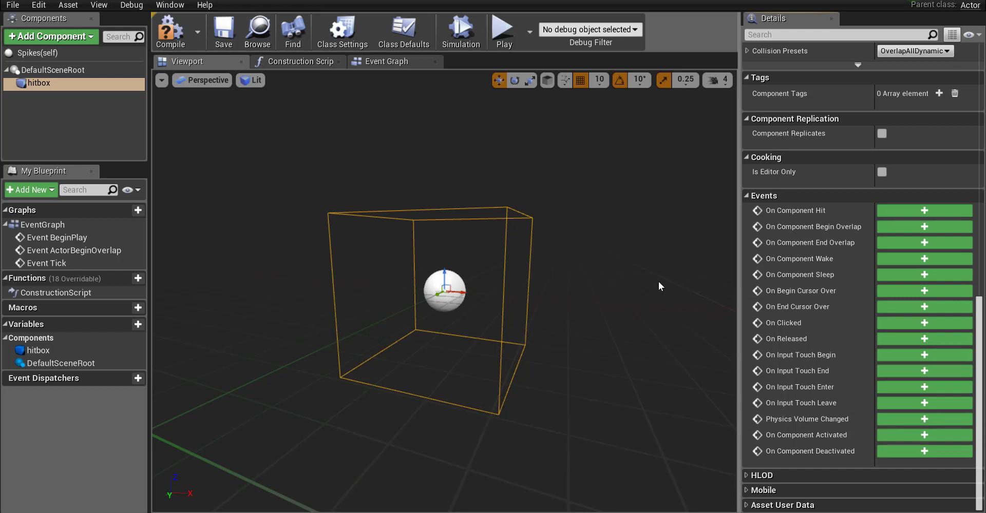
mouse_move(783, 228)
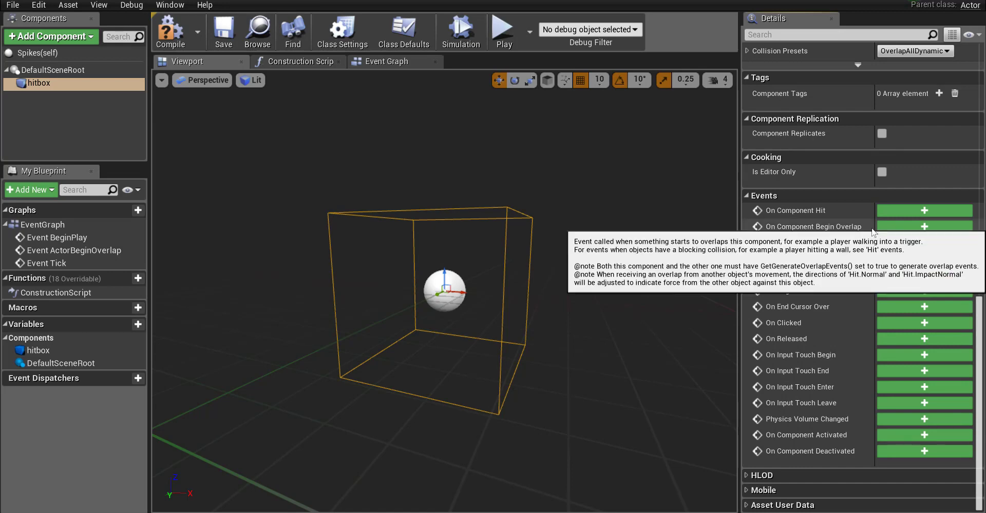
click(937, 226)
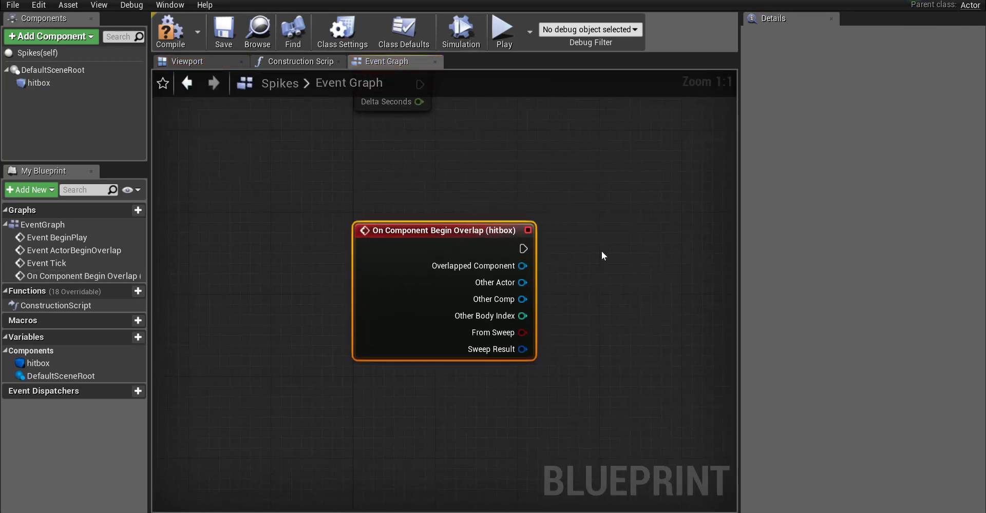
Delete the disabled BeginPlay, ActorBeginOverlap and Tick event nodes from the Event Graph
scroll(506, 173, down, 5)
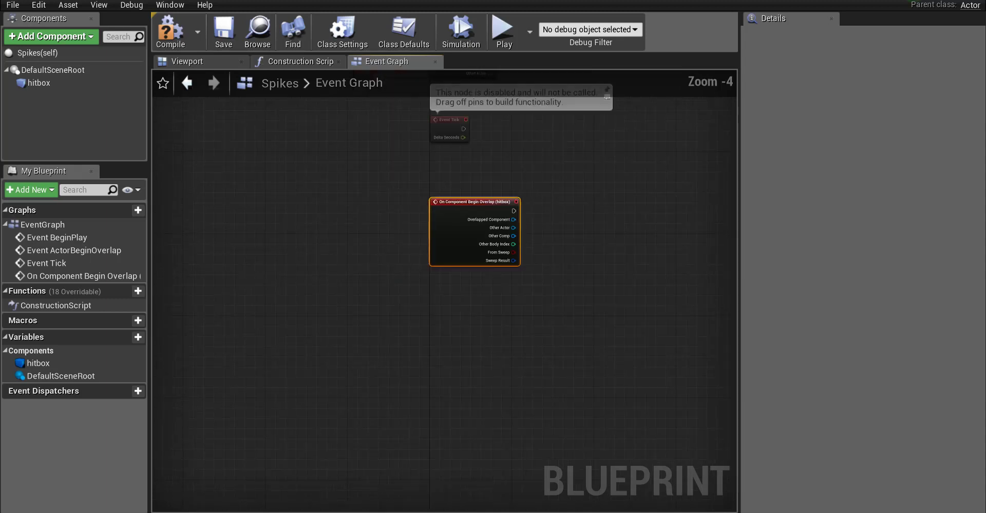
right_drag(506, 174, 418, 338)
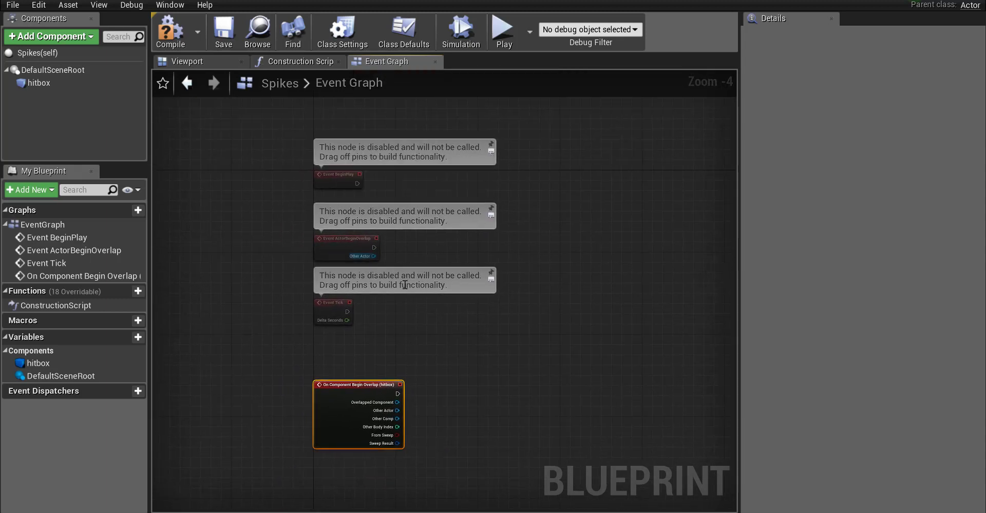
drag(534, 338, 254, 119)
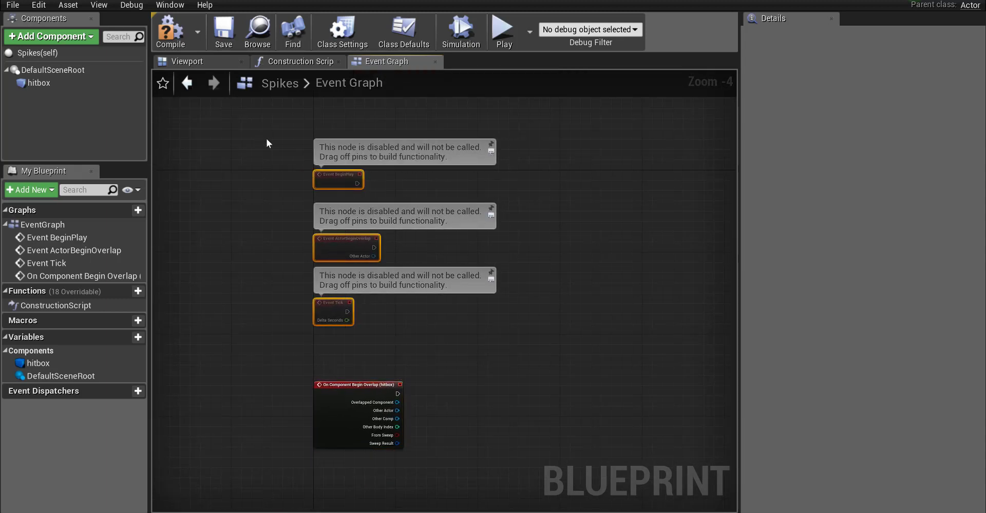
key(Delete)
Add a Cast To ThirdPersonCharacter node, wiring the overlap event's execution output into it and Other Actor to its Object input
right_drag(427, 380, 373, 206)
scroll(374, 206, up, 3)
scroll(359, 207, up, 1)
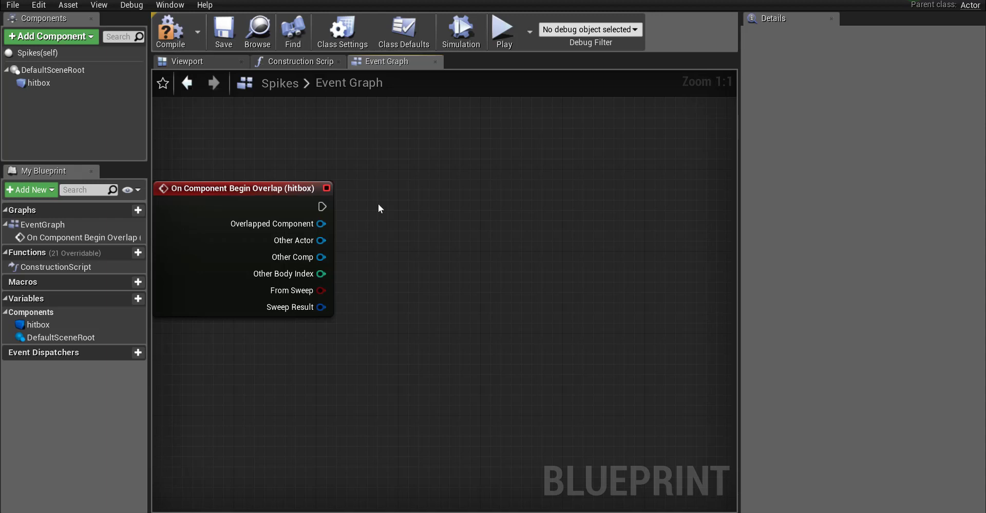
right_click(448, 201)
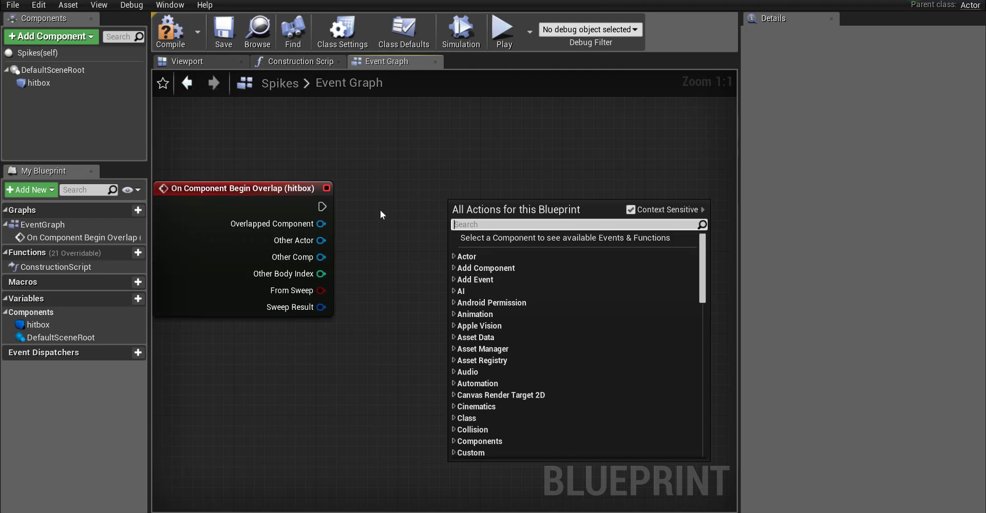
text(cast ot th)
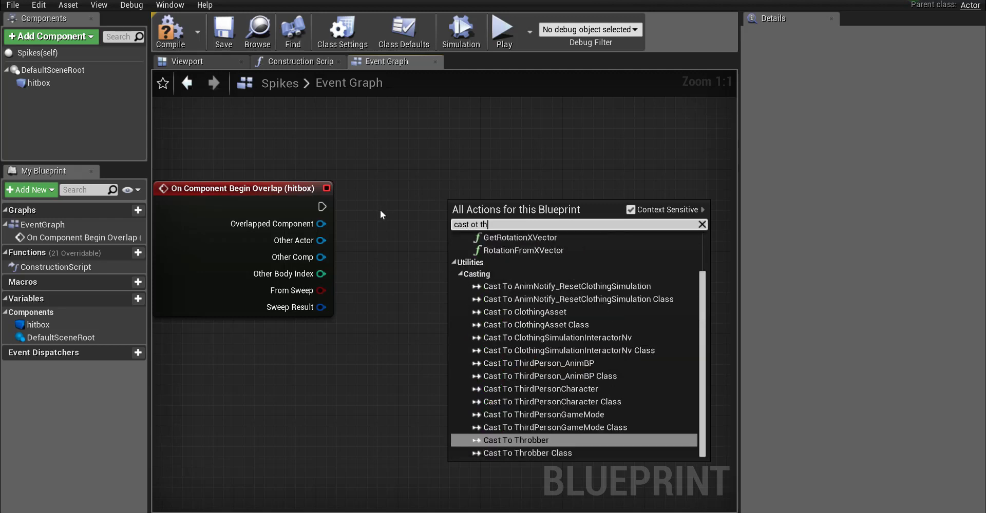
text(ird)
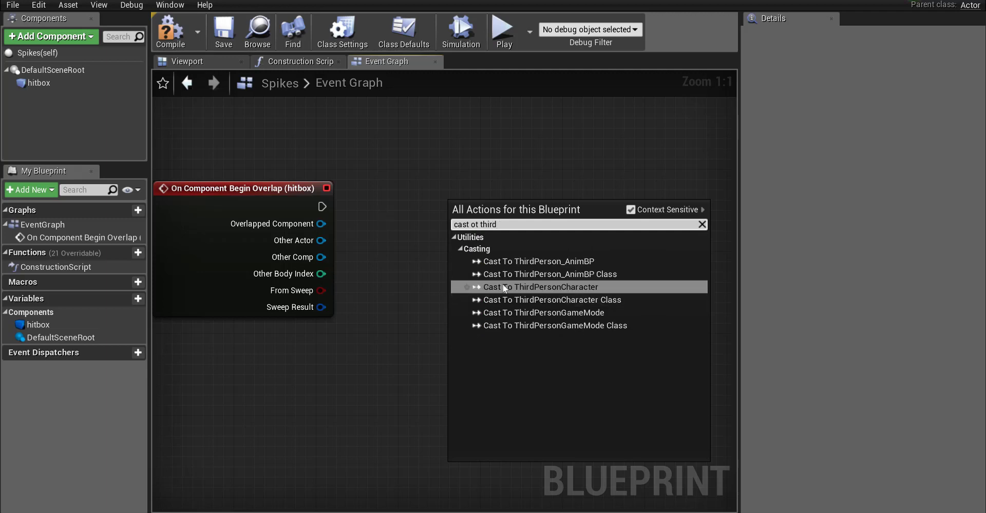
click(505, 287)
drag(494, 211, 459, 193)
drag(322, 207, 422, 209)
drag(319, 241, 420, 224)
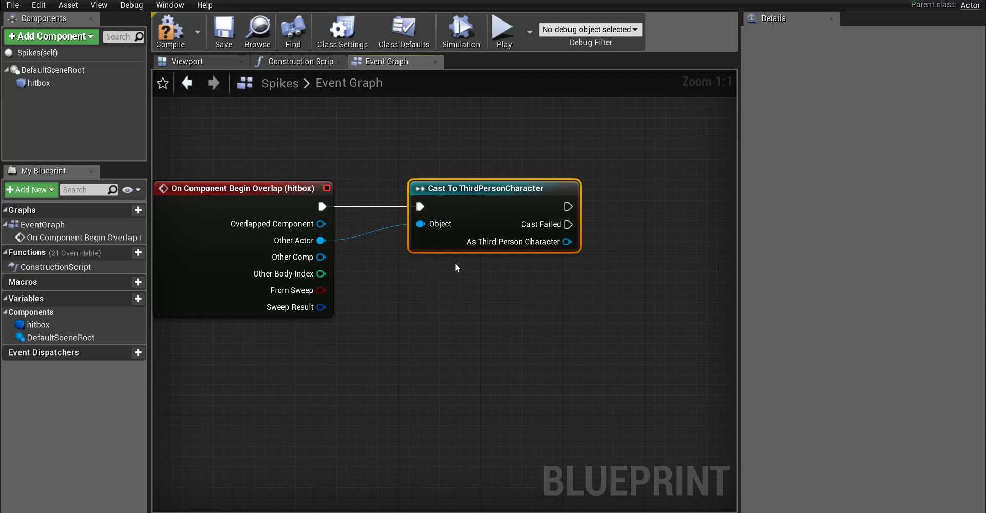
Add a Get Health node from the cast's As Third Person Character output
right_drag(454, 263, 254, 243)
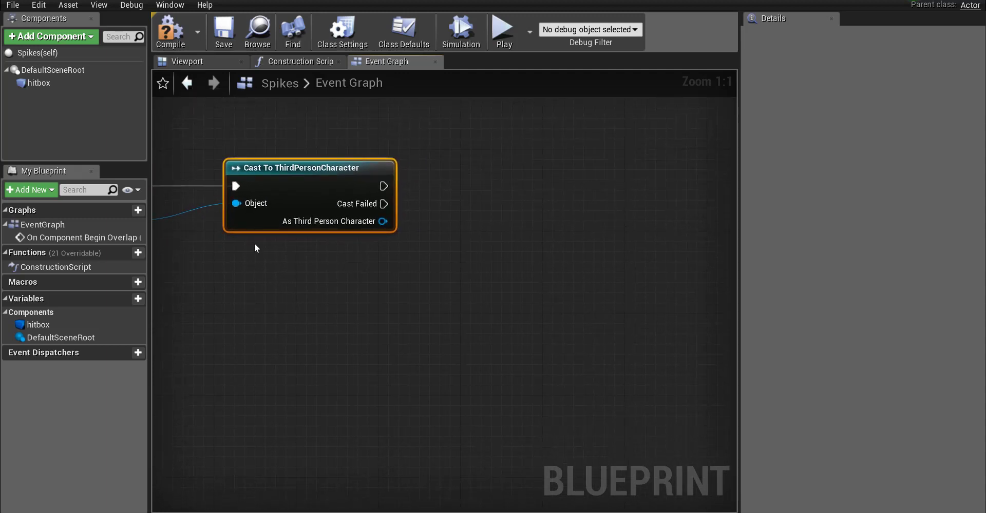
right_drag(387, 291, 325, 284)
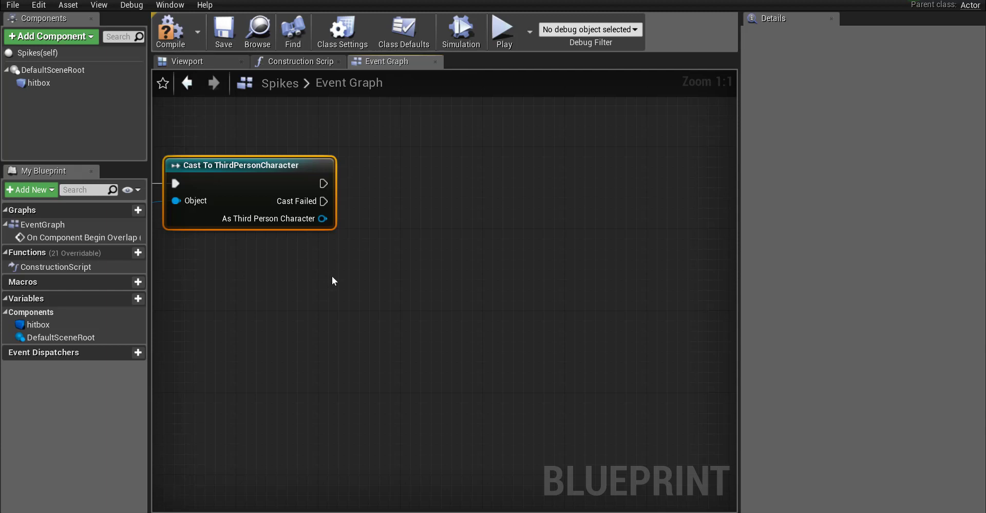
drag(322, 219, 390, 244)
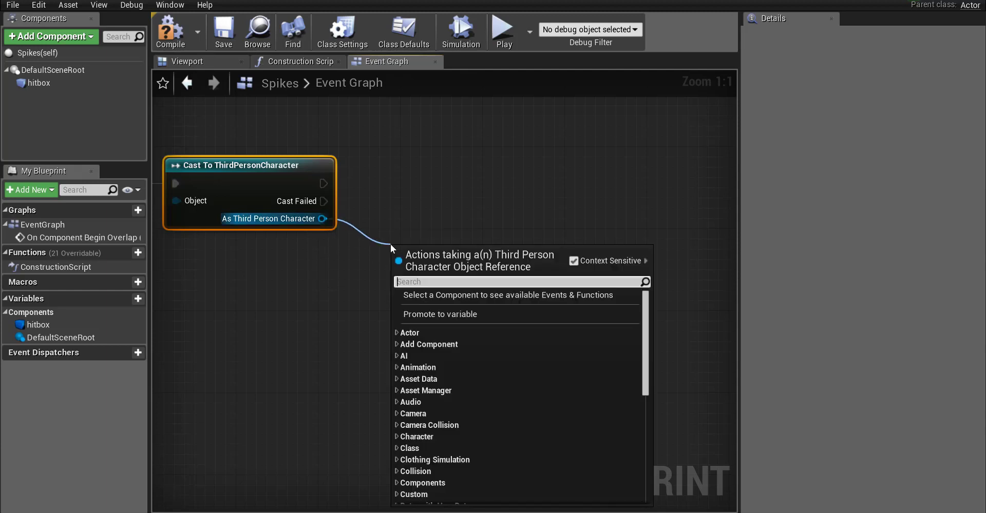
text(get health)
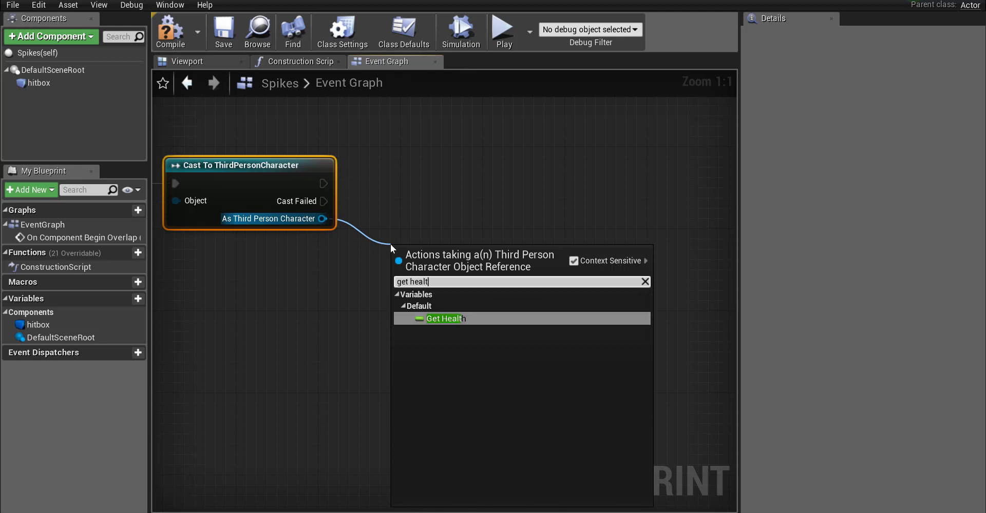
click(459, 318)
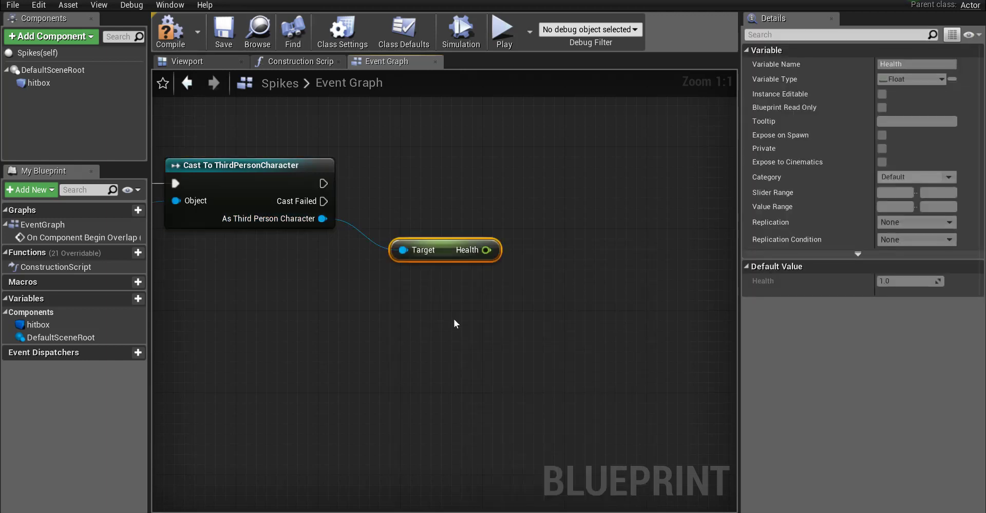
Add a float - float subtraction node fed by the Health output
right_drag(456, 323, 312, 322)
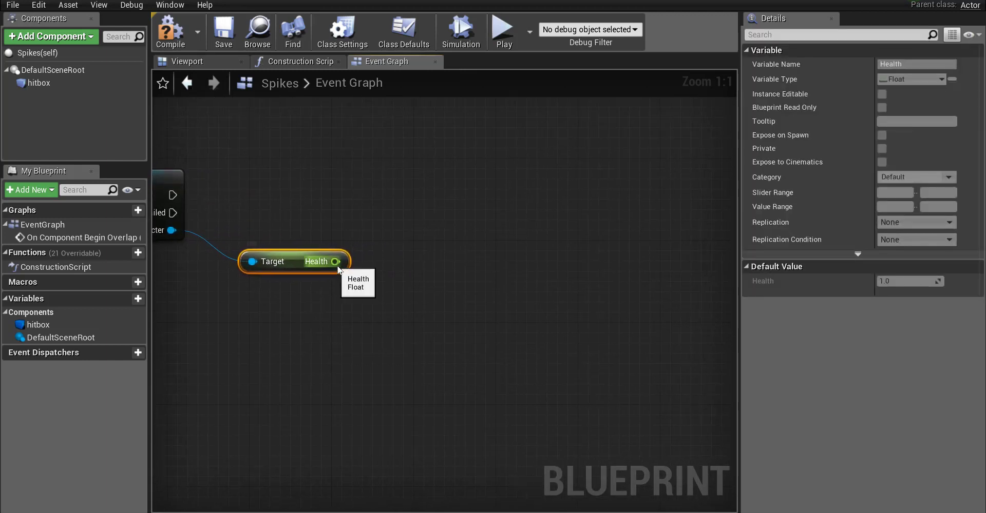
mouse_move(335, 262)
mouse_down()
mouse_move(402, 257)
mouse_move(410, 273)
mouse_move(371, 271)
mouse_move(390, 270)
mouse_up()
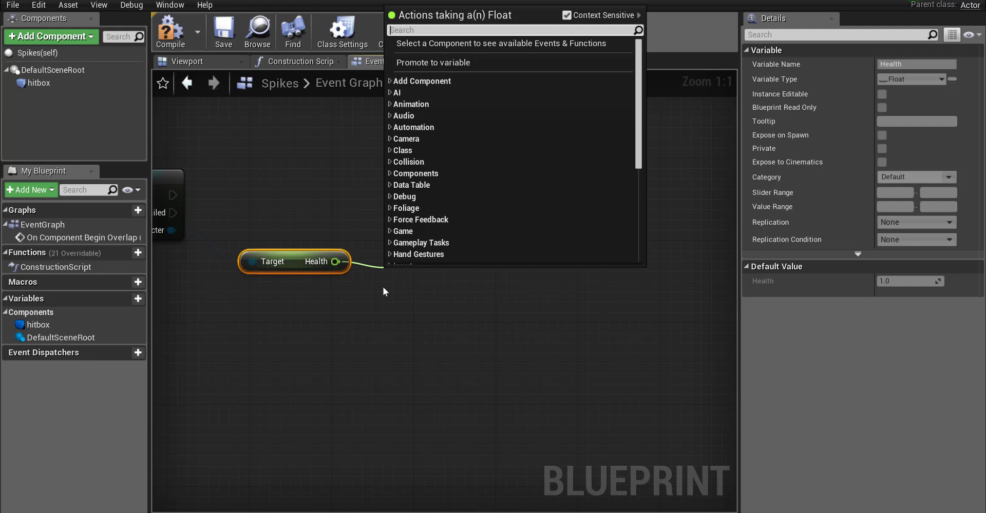
text(-)
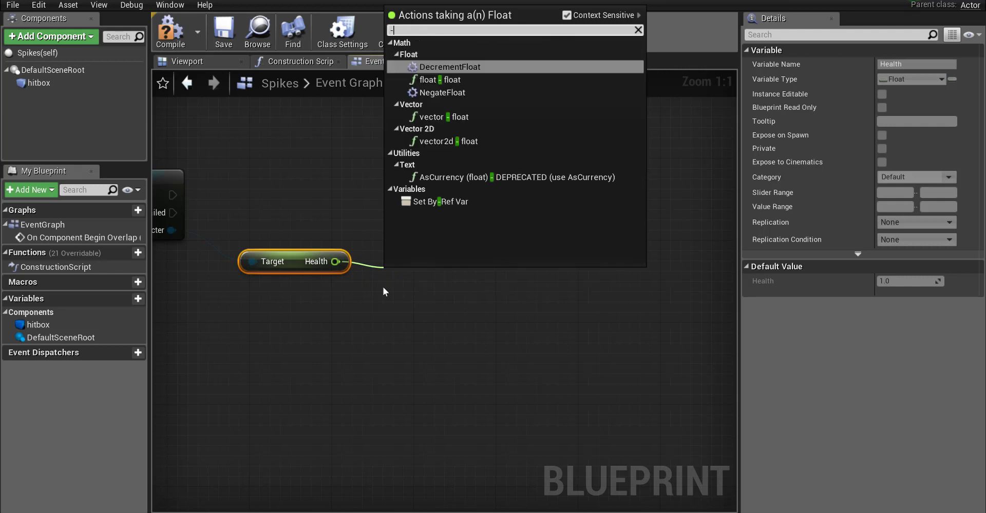
text(float)
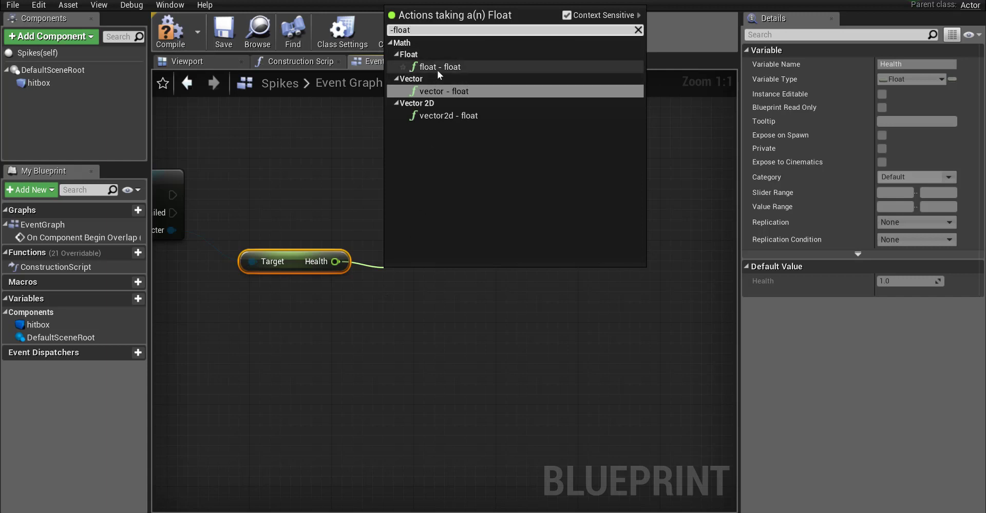
click(462, 68)
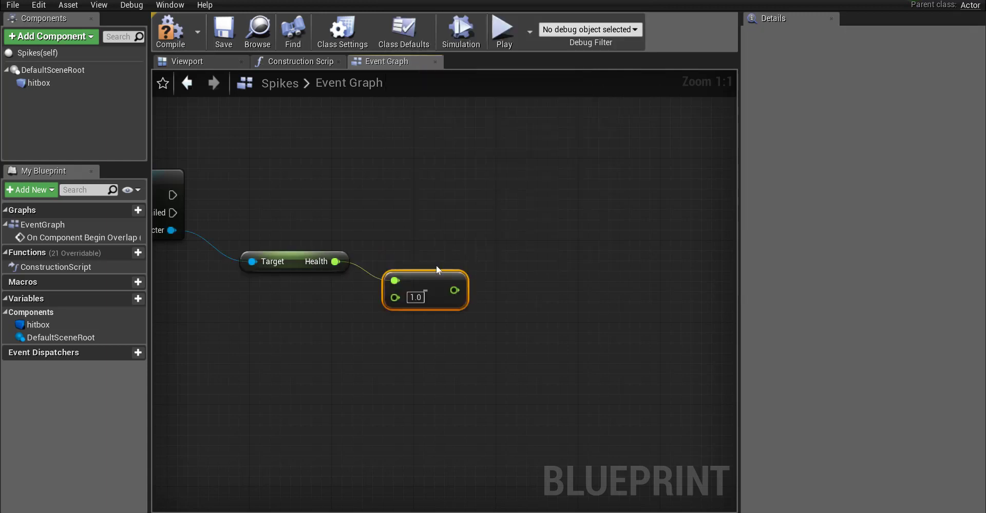
Move the float subtraction node up beside the Get Health node and set its subtracted value to 0.1
drag(436, 270, 447, 250)
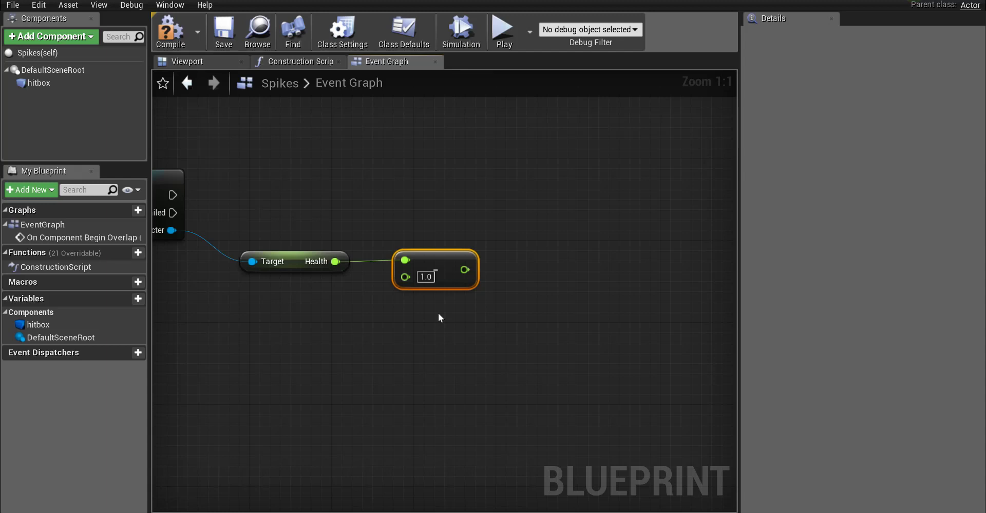
click(431, 279)
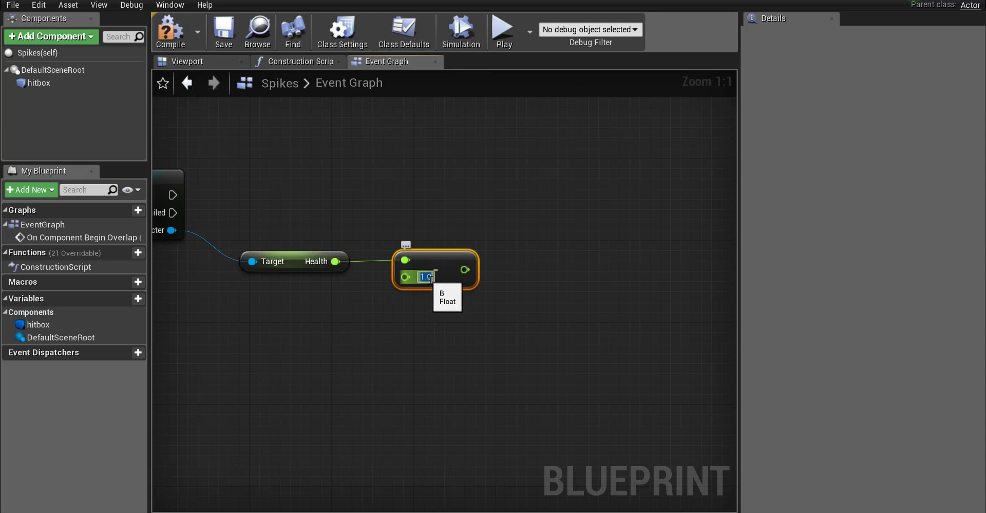
text(.1)
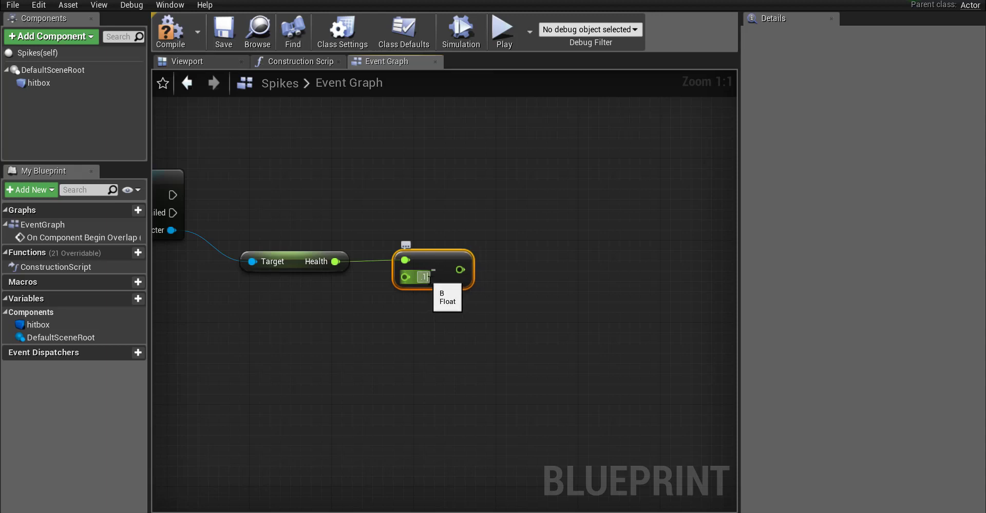
key(Return)
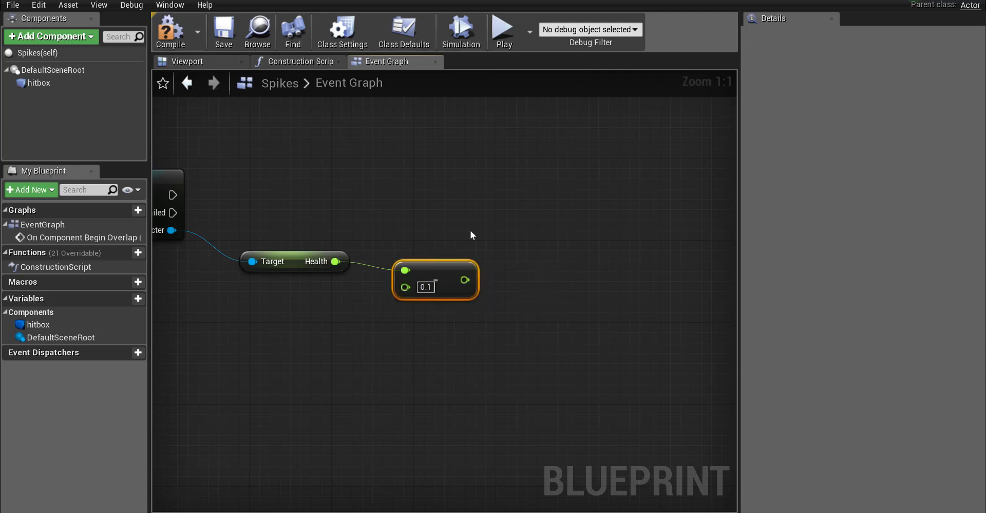
right_drag(470, 230, 434, 251)
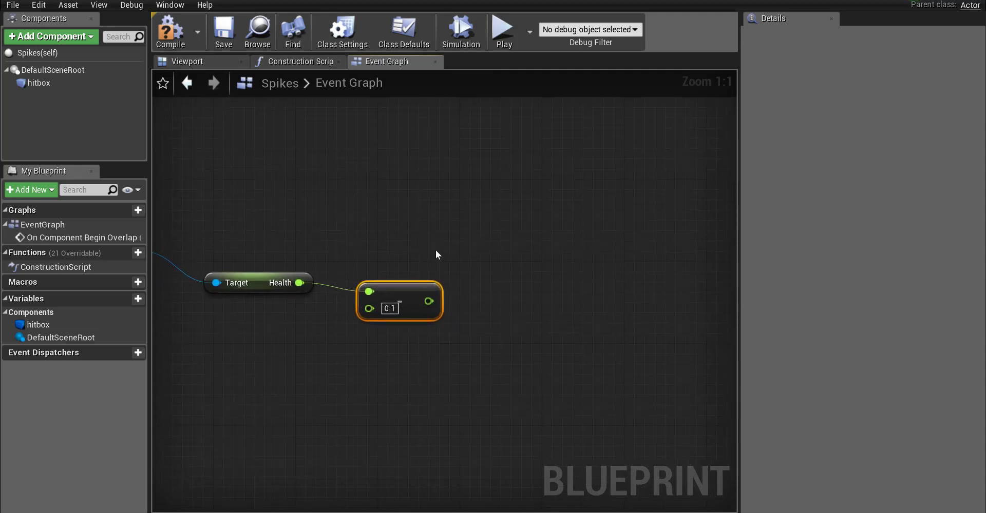
drag(428, 302, 488, 231)
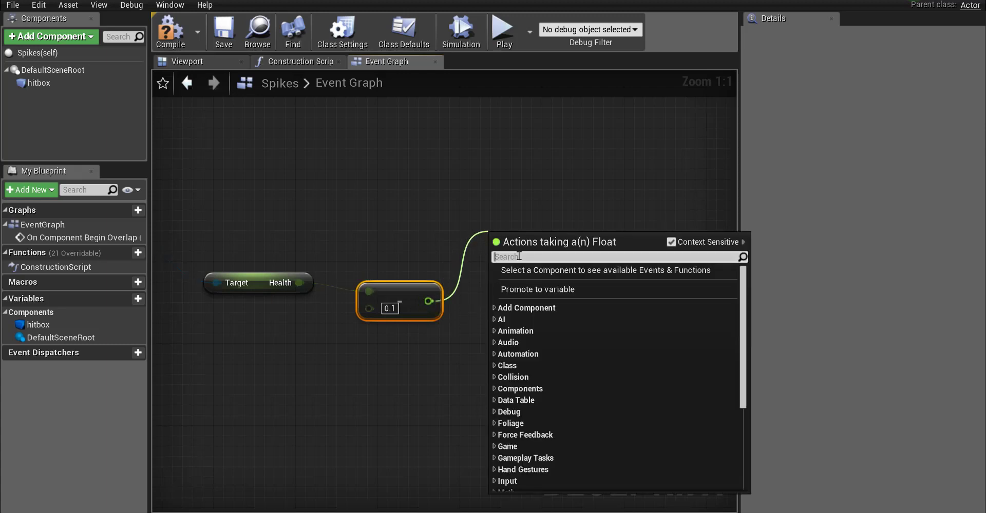
text(set)
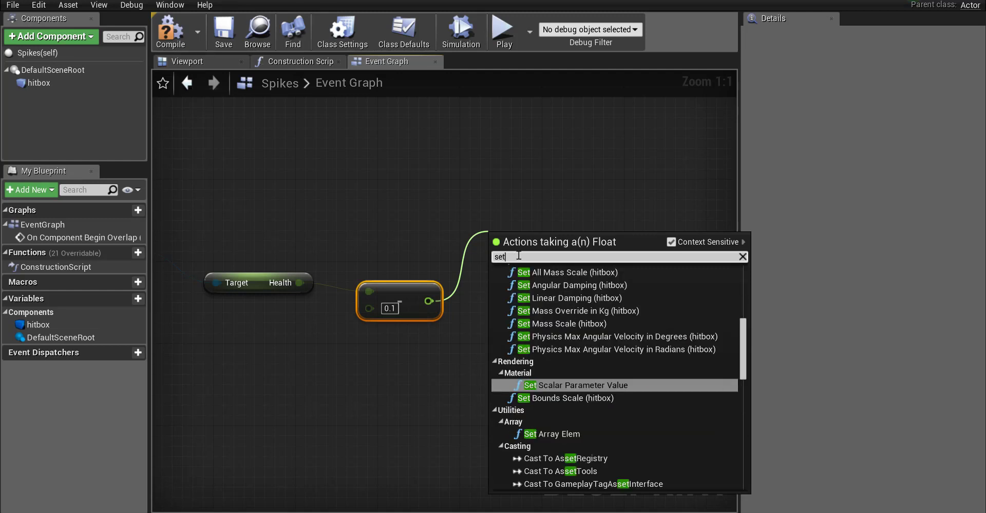
text( health)
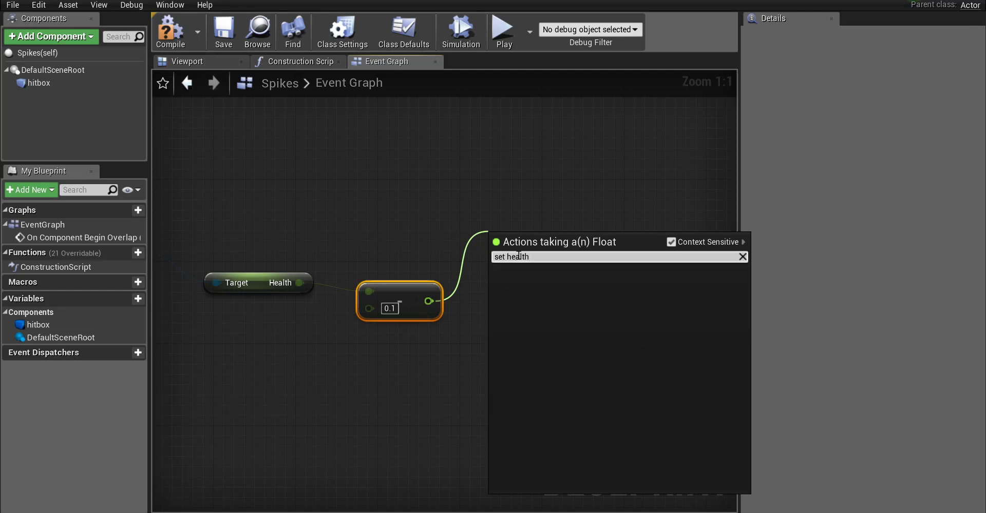
key(BackSpace)
key(BackSpace)
key(BackSpace)
key(BackSpace)
key(BackSpace)
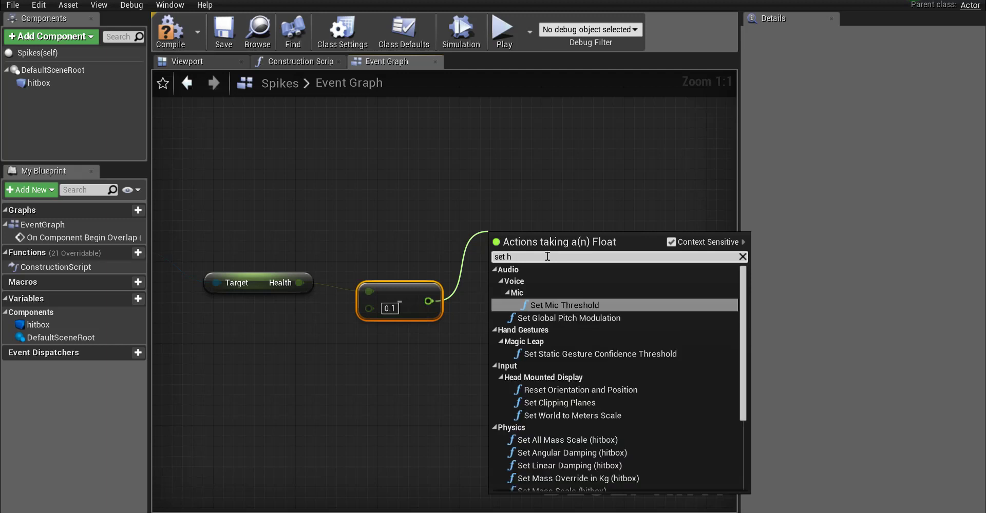
key(BackSpace)
key(BackSpace)
key(Escape)
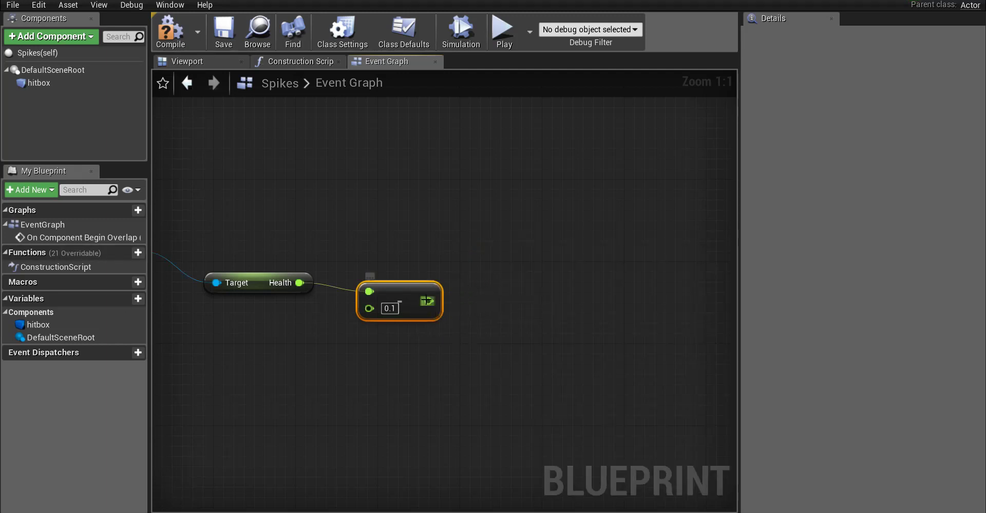
drag(428, 302, 522, 264)
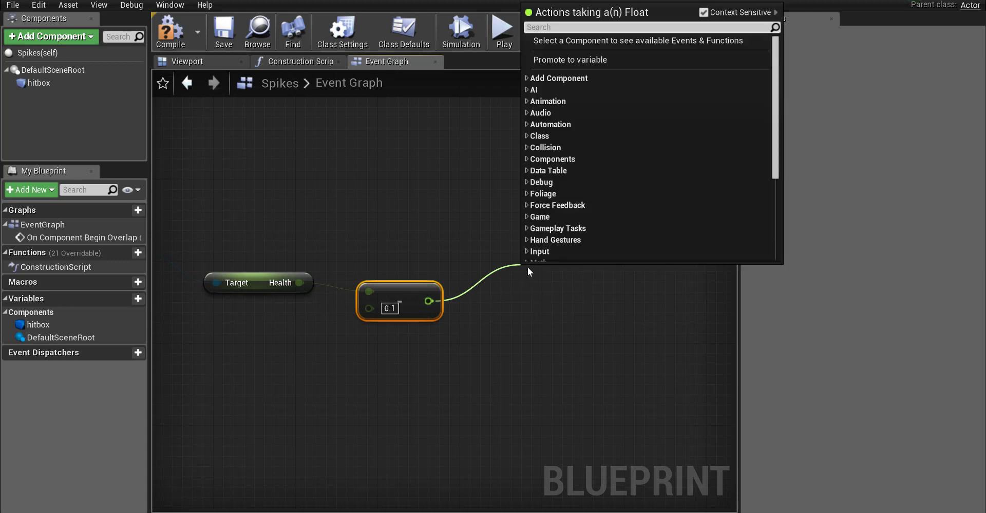
text(sert)
key(BackSpace)
key(BackSpace)
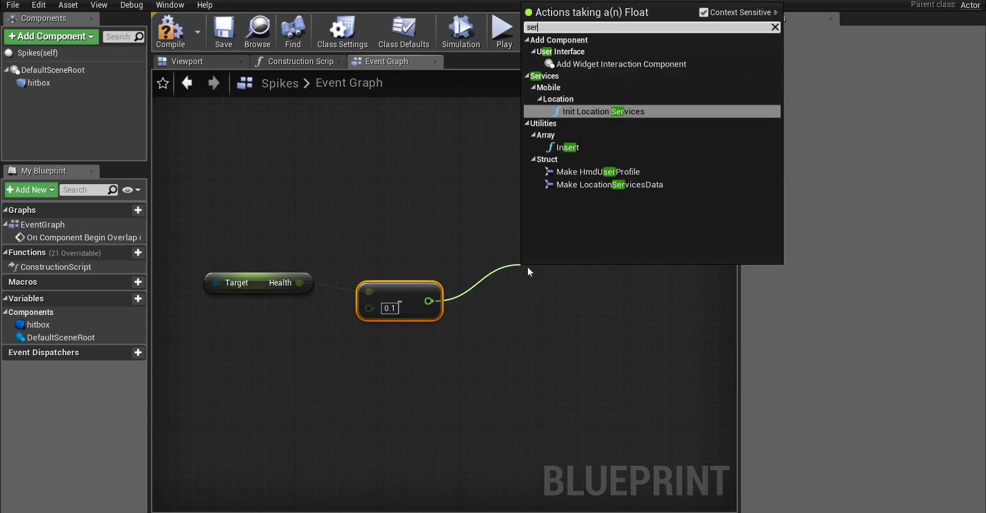
text(t health)
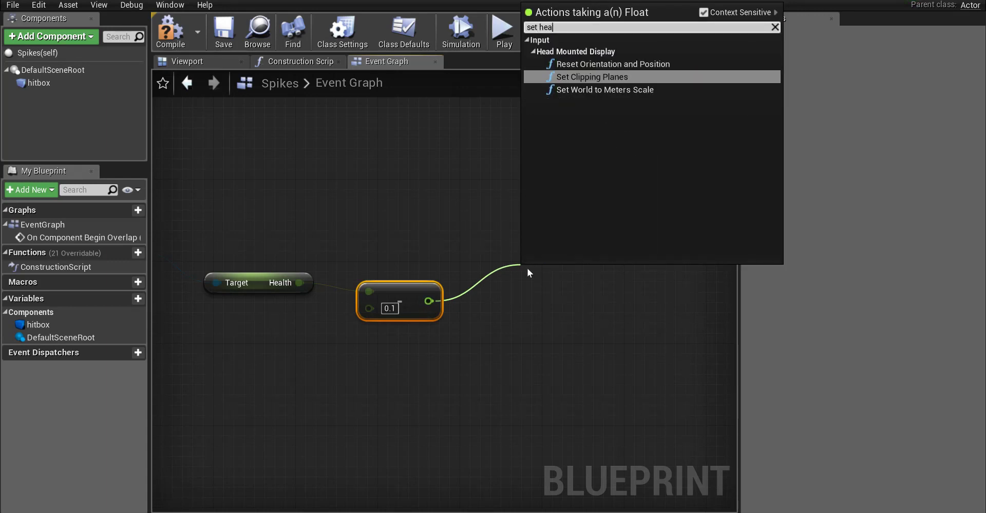
key(BackSpace)
key(BackSpace)
key(BackSpace)
key(BackSpace)
key(BackSpace)
key(BackSpace)
key(BackSpace)
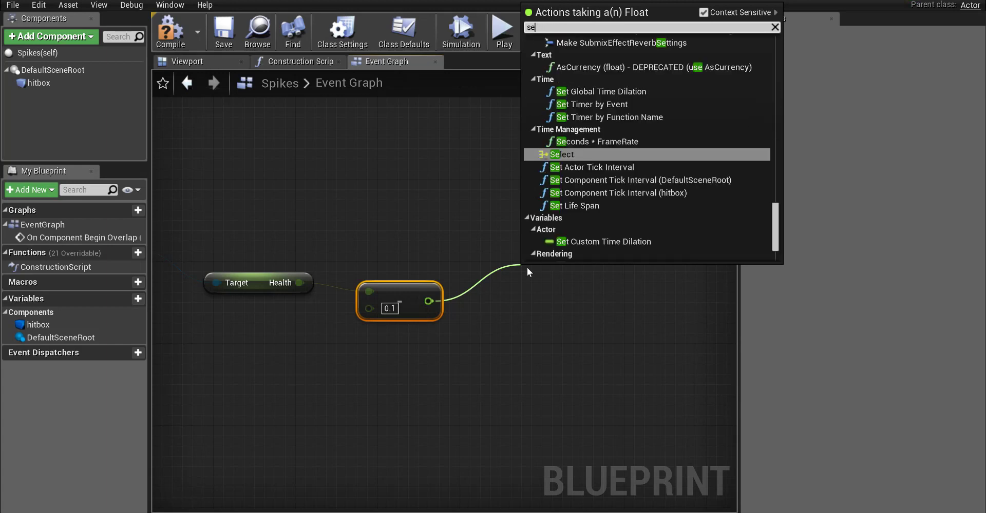
click(400, 222)
Add a Set Health node from the cast's As Third Person Character output and align it with the cast node
right_drag(401, 222, 489, 231)
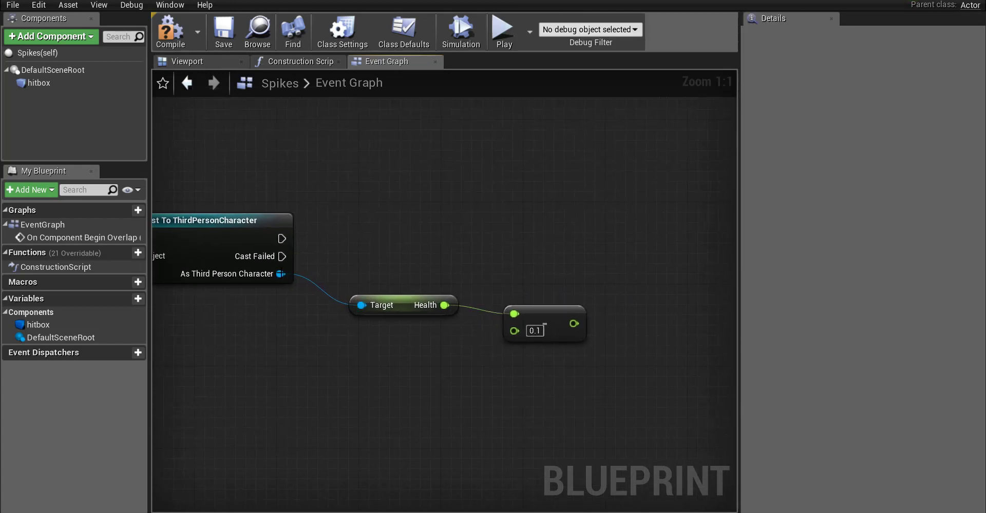
drag(280, 274, 632, 267)
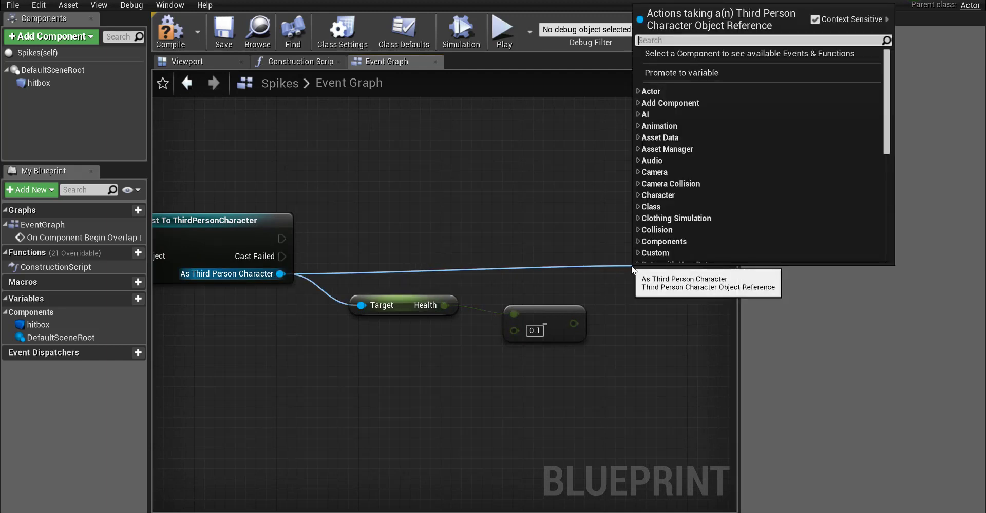
text(set hea)
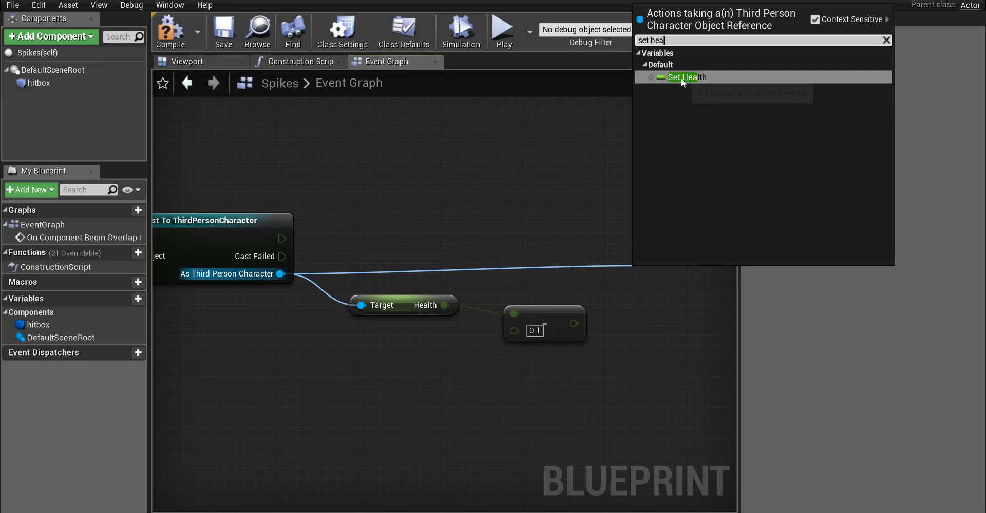
click(681, 78)
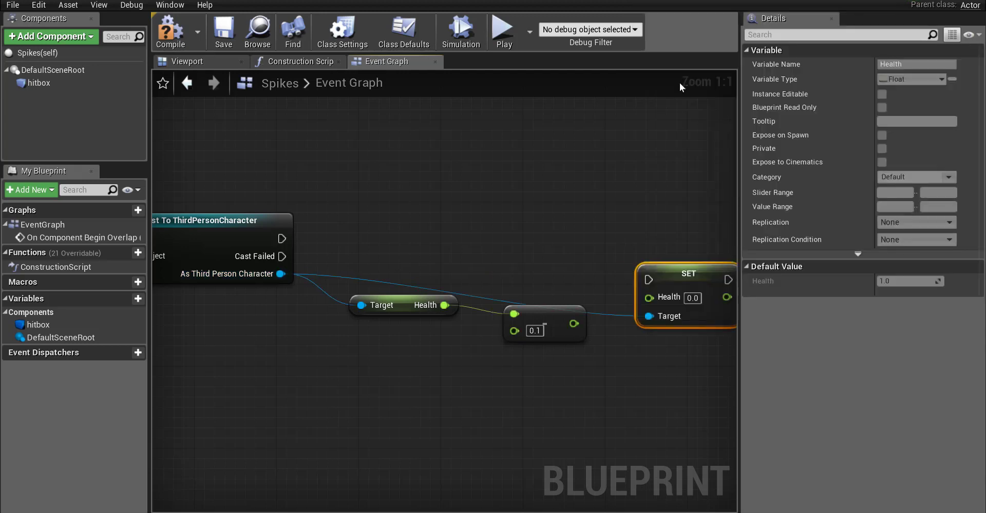
right_drag(435, 362, 387, 386)
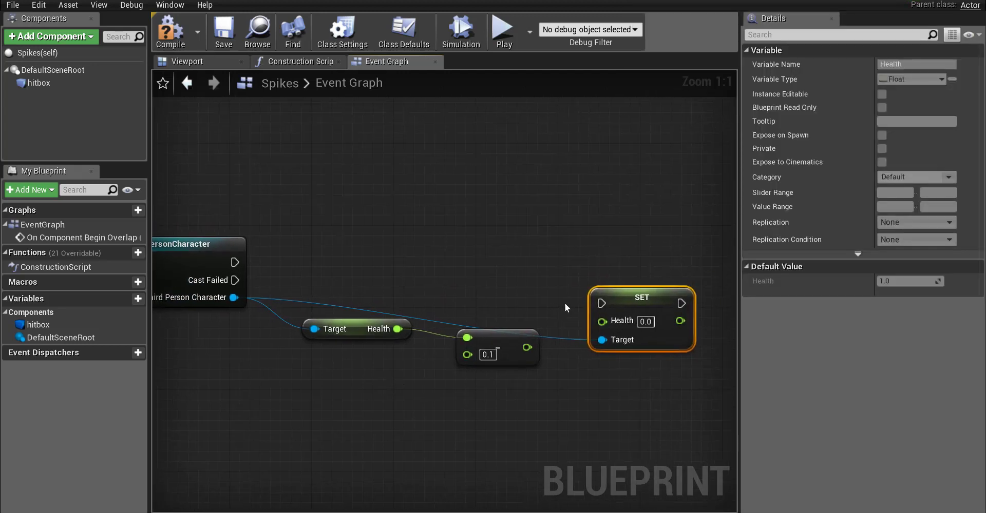
drag(625, 295, 627, 254)
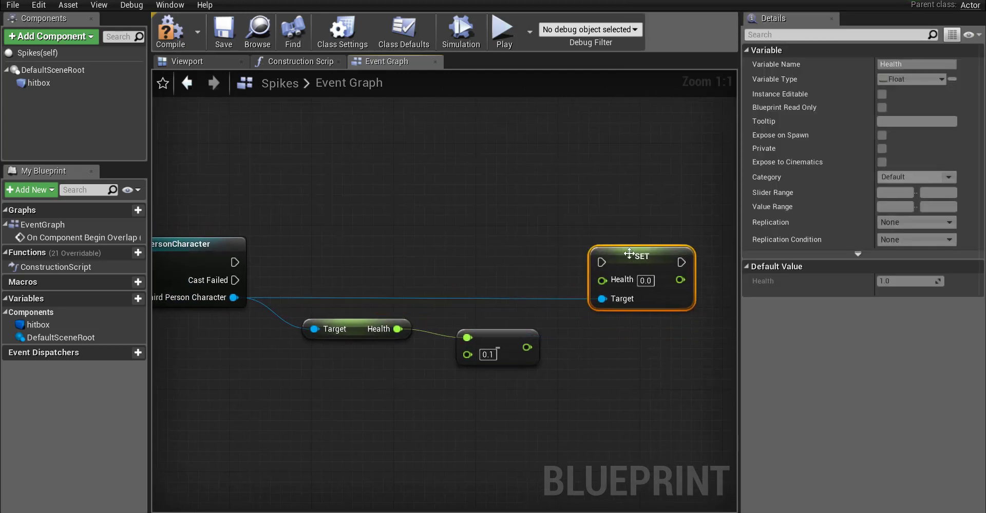
Wire the subtraction result into SET's Health input and the cast's execution output into SET, and compile the Spikes blueprint
drag(528, 347, 601, 280)
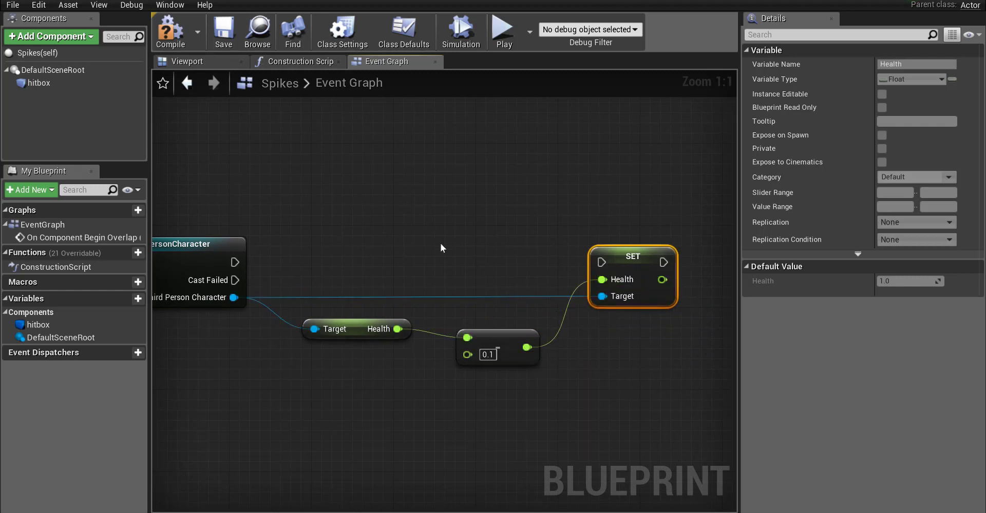
drag(234, 261, 606, 262)
scroll(462, 313, down, 5)
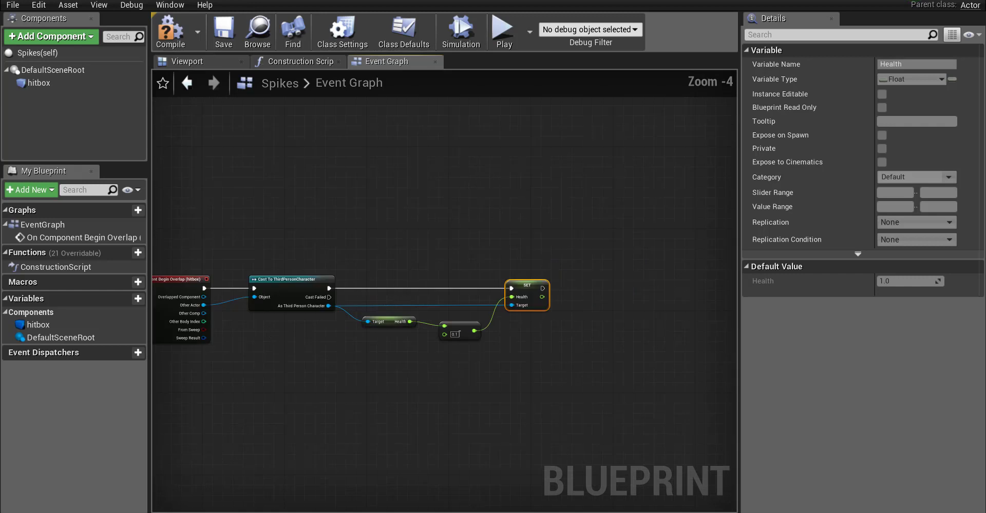
scroll(331, 292, up, 3)
scroll(247, 246, down, 2)
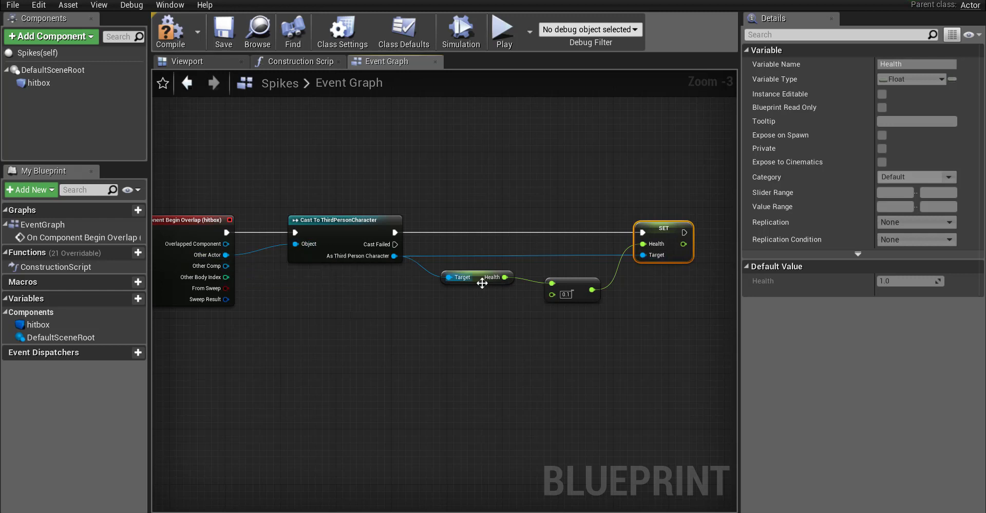
scroll(498, 315, up, 2)
right_drag(500, 317, 355, 313)
scroll(355, 313, up, 1)
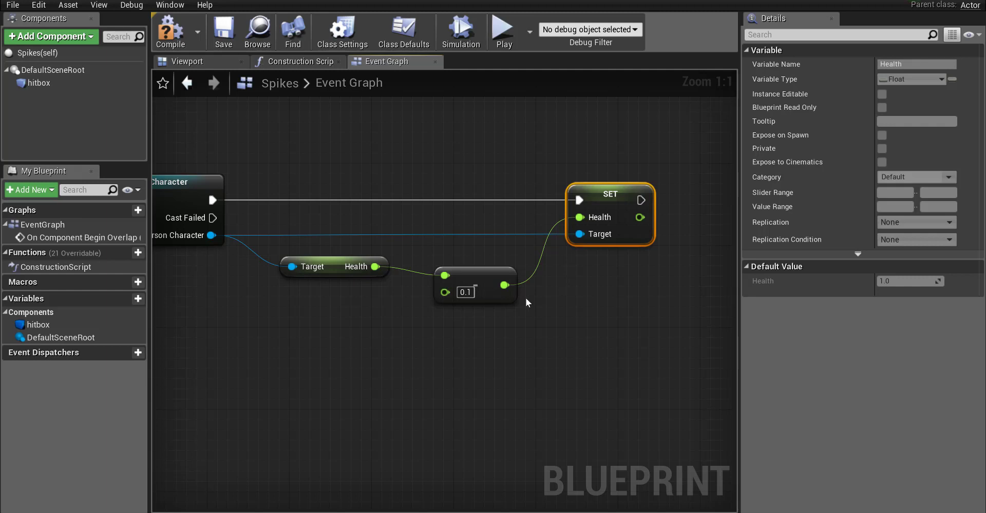
click(185, 44)
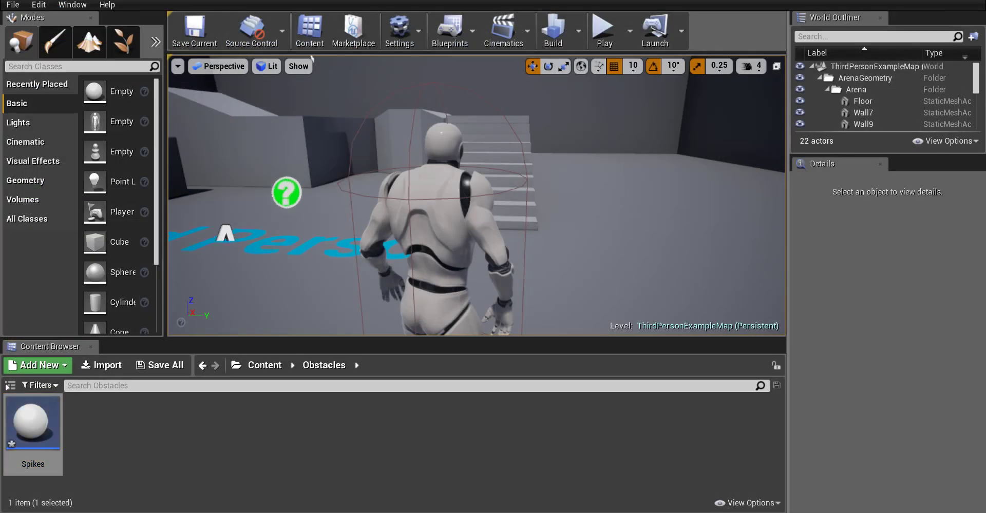
In the level editor, place a Spikes actor on the floor at the foot of the stairs, at -400, 390, 130
click(590, 232)
right_drag(590, 232, 413, 232)
drag(32, 421, 540, 213)
drag(549, 213, 549, 213)
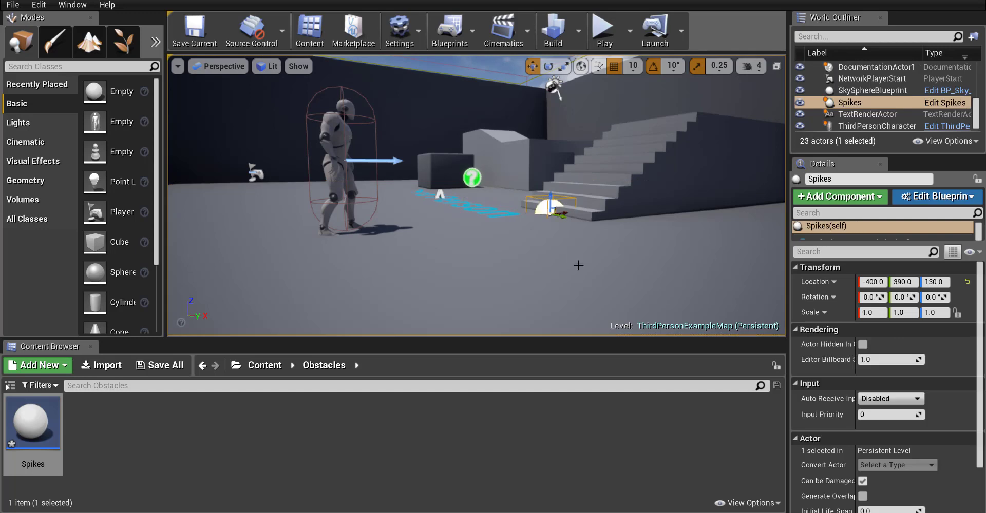
Place a second Spikes actor on the platform at the top of the stairs, at 40, 380, 330
right_drag(578, 262, 539, 308)
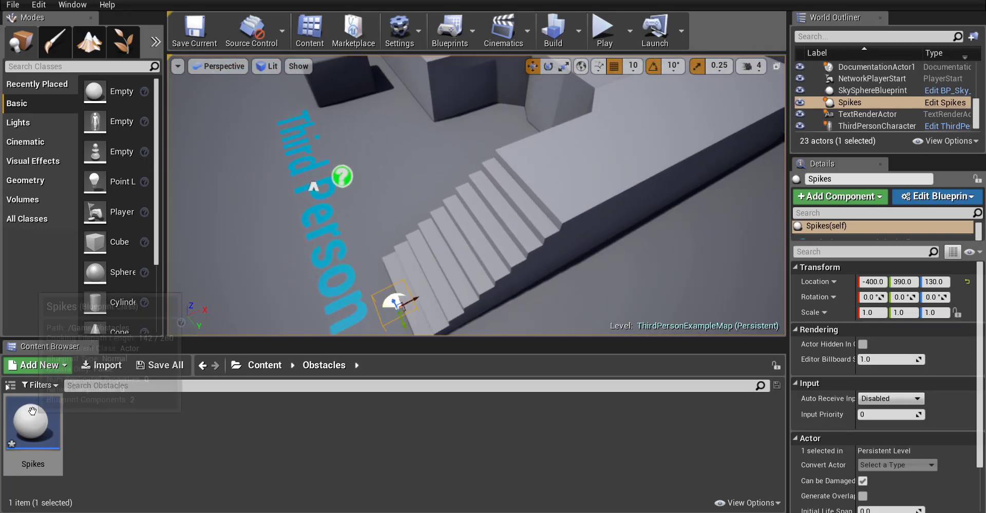
drag(32, 424, 593, 151)
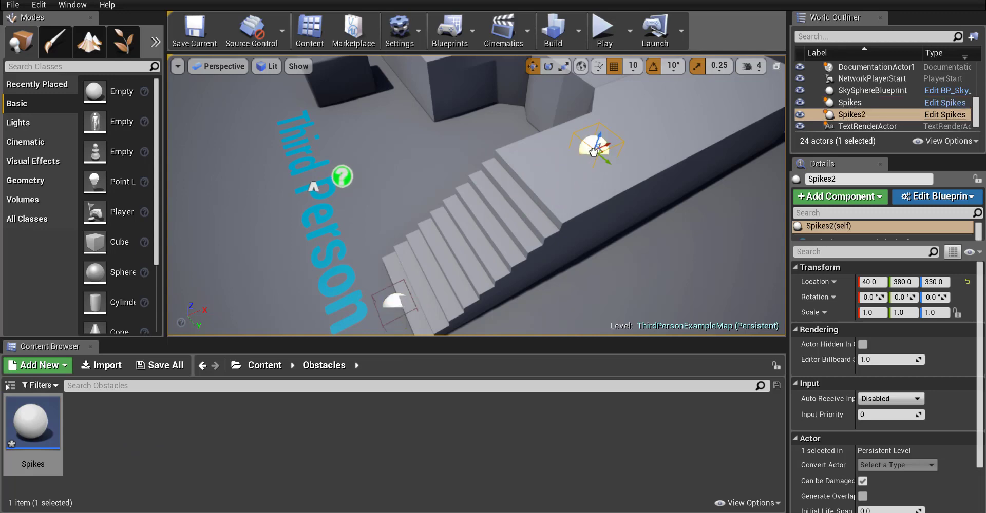
click(621, 269)
Play the level and run the character up the stairs through both Spikes to test the health bar
right_drag(600, 273, 585, 251)
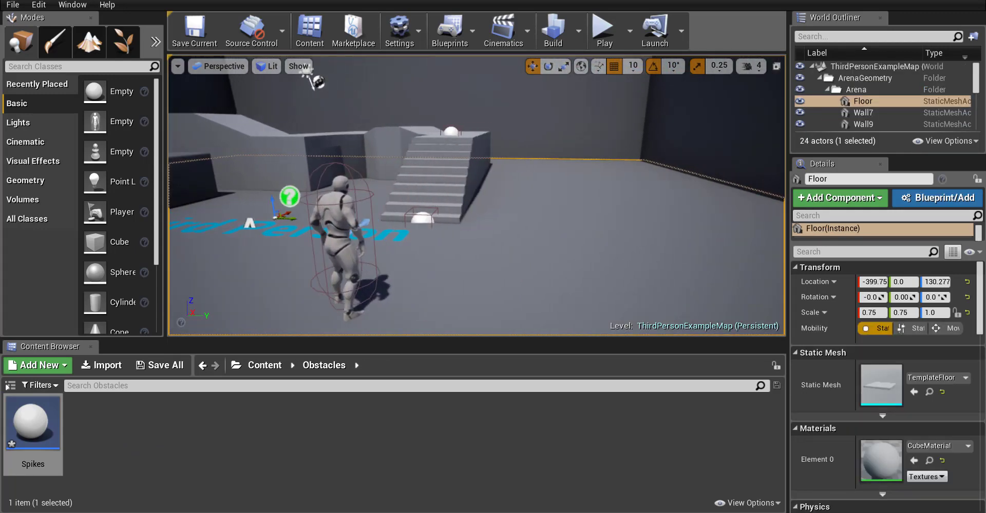
click(605, 41)
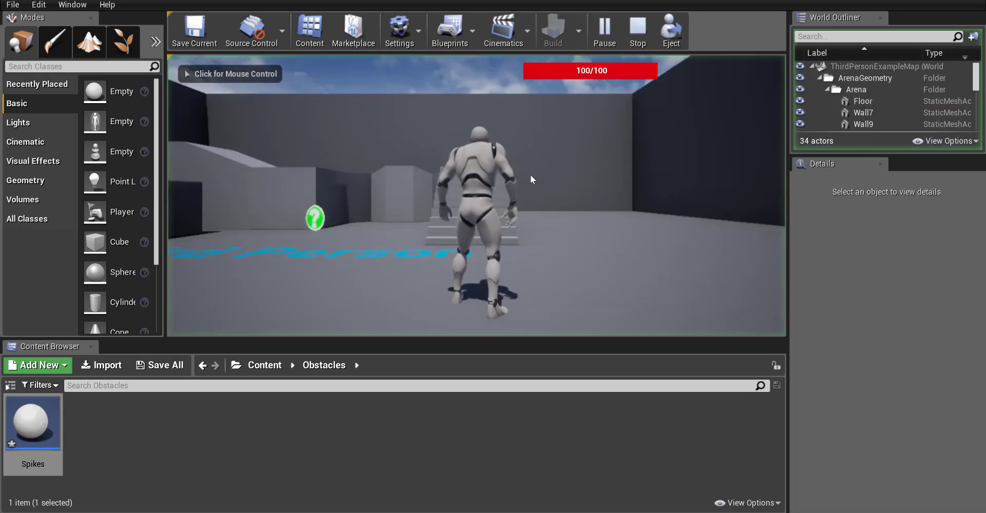
click(510, 207)
key(w)
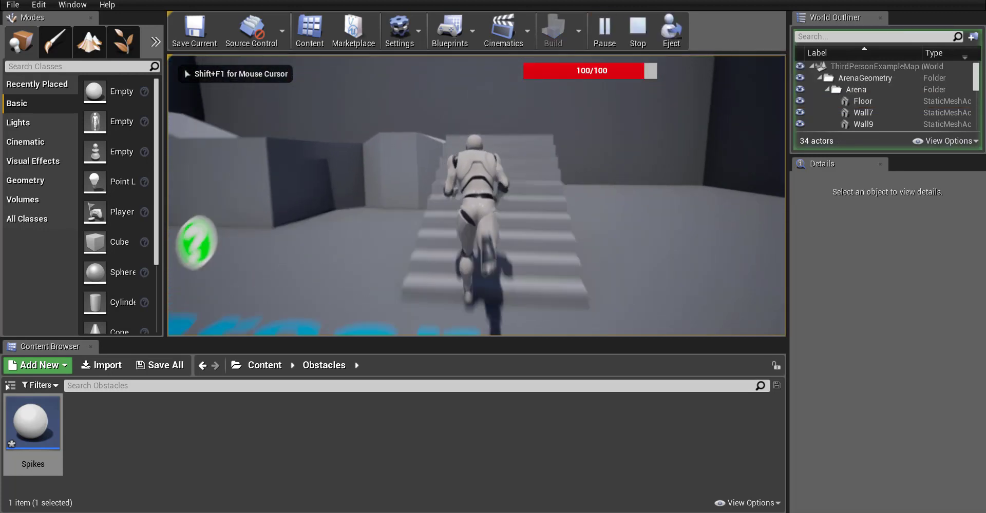
key(w)
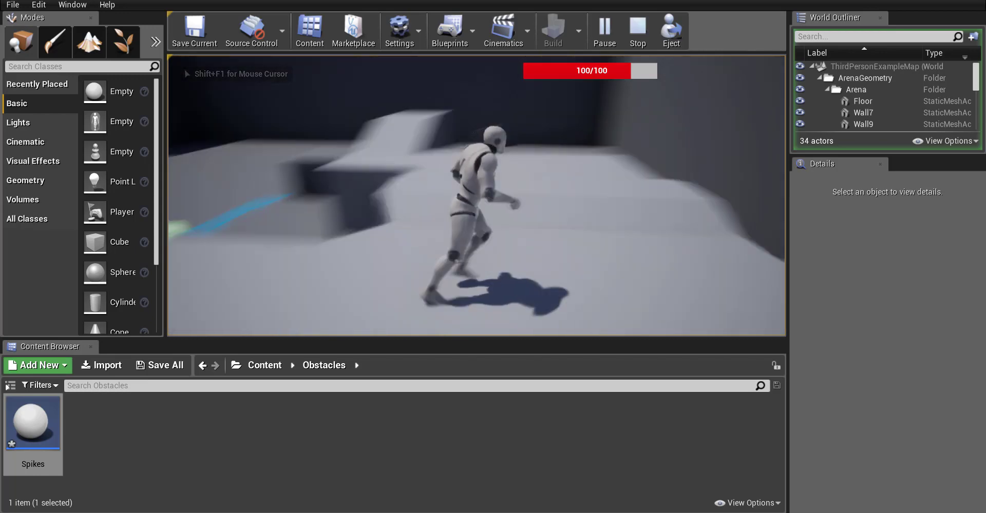
key(w)
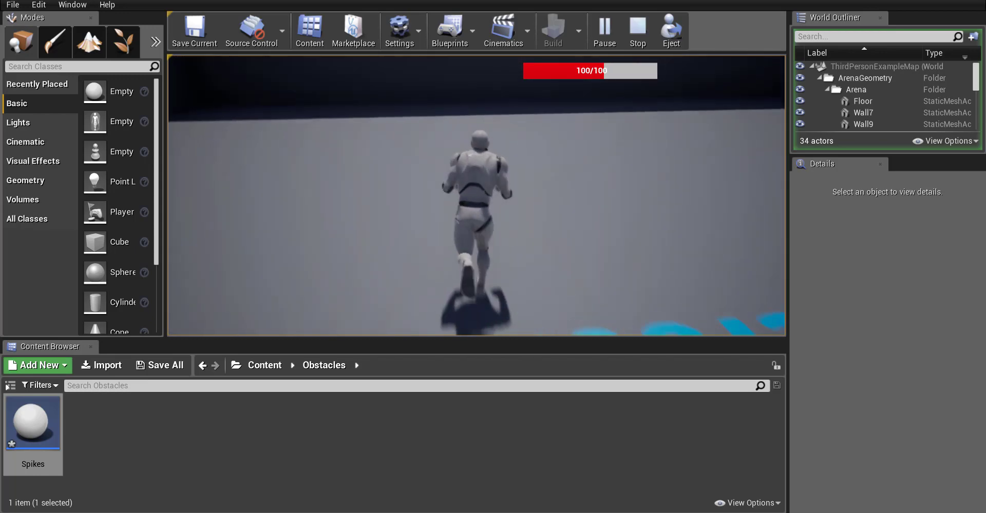
key(w)
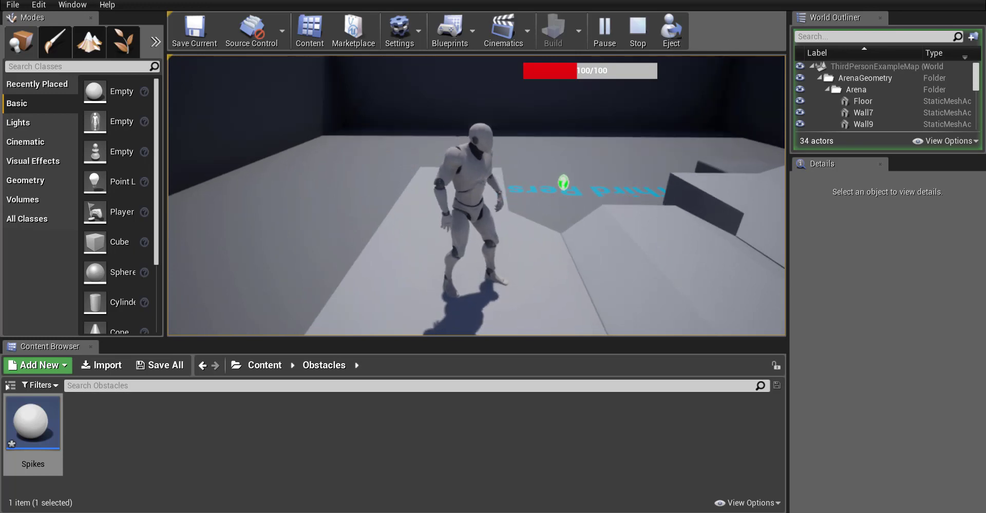
key(w)
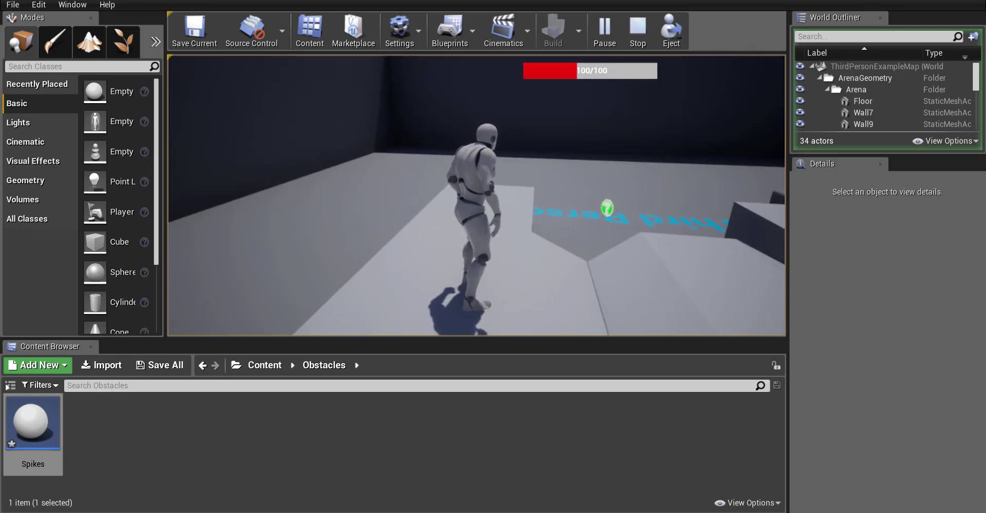
Stop the play session and open the HUD widget blueprint from the Content folder's Widget folder
key(Escape)
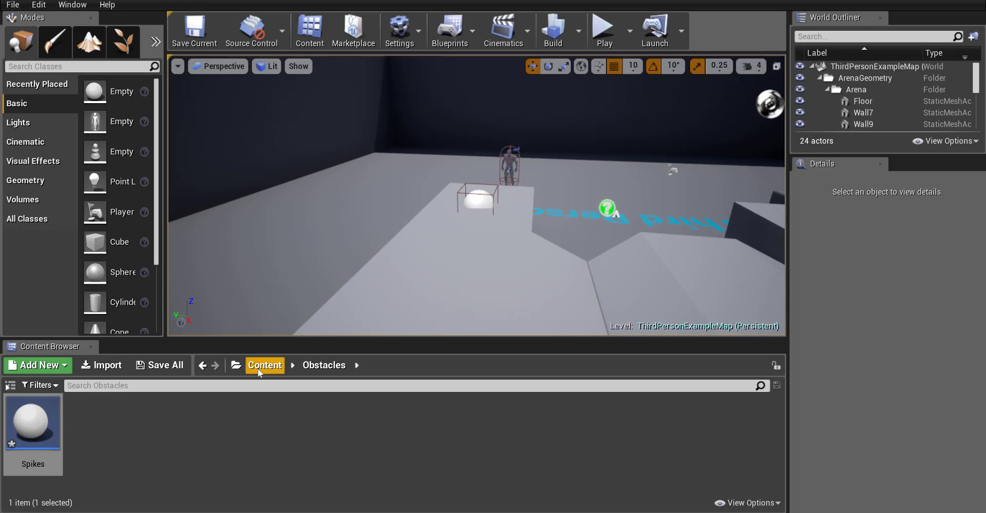
click(275, 363)
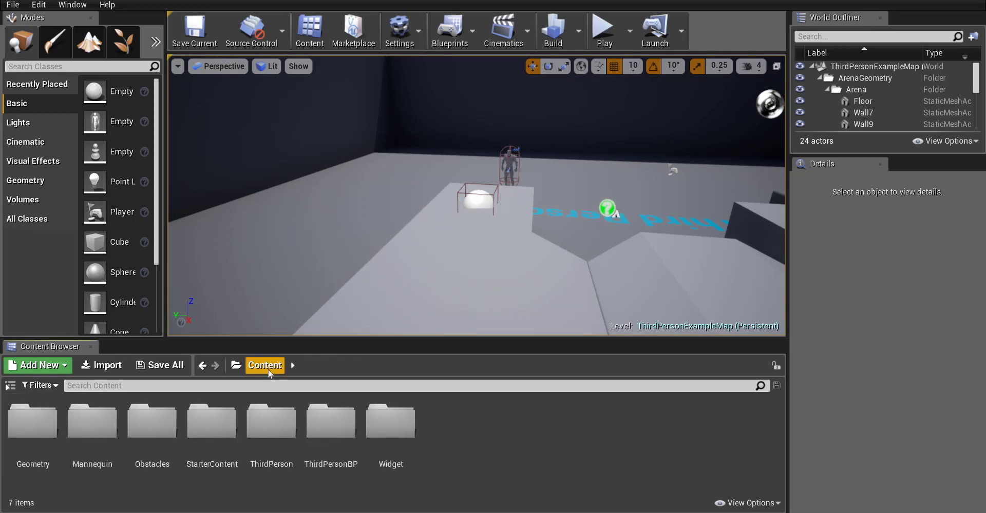
double_click(395, 424)
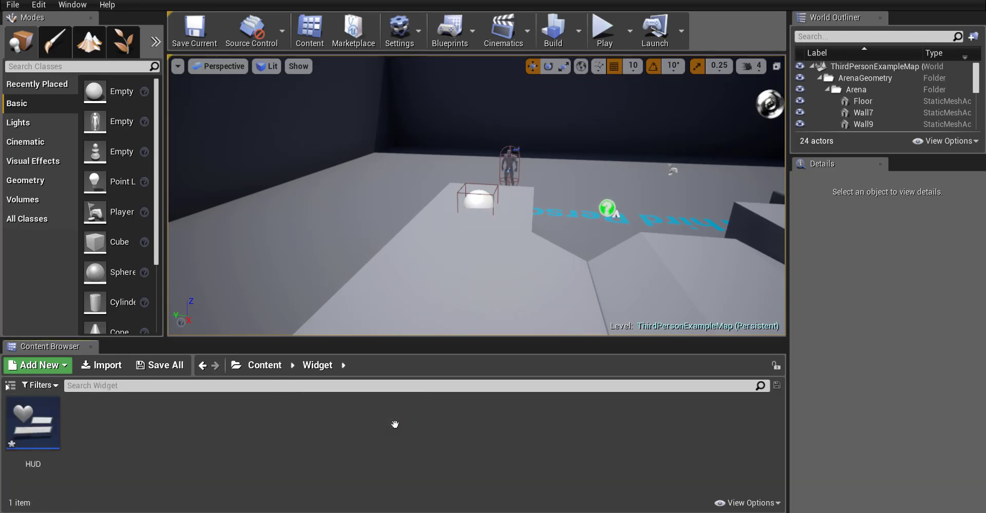
double_click(33, 425)
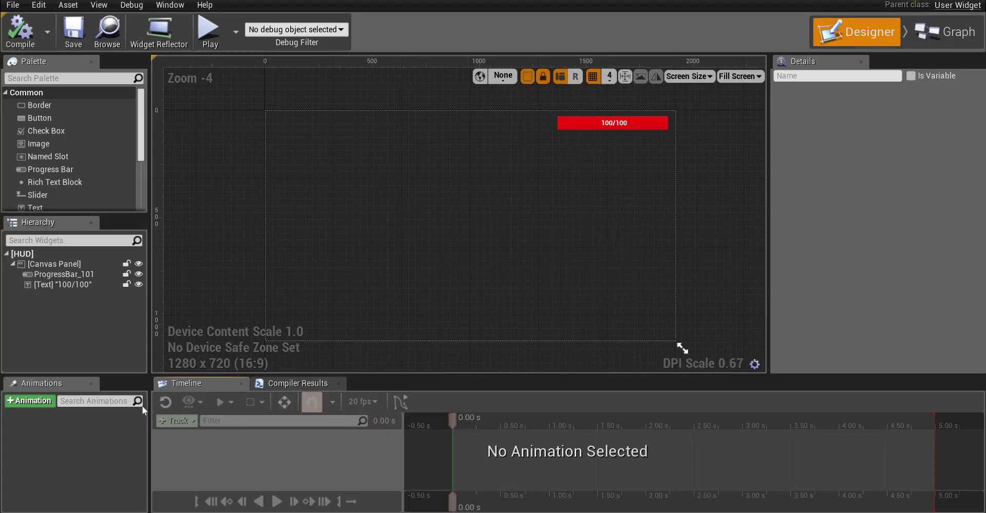
Create a binding function for the Text property of the 100/100 text block on the health bar
click(616, 123)
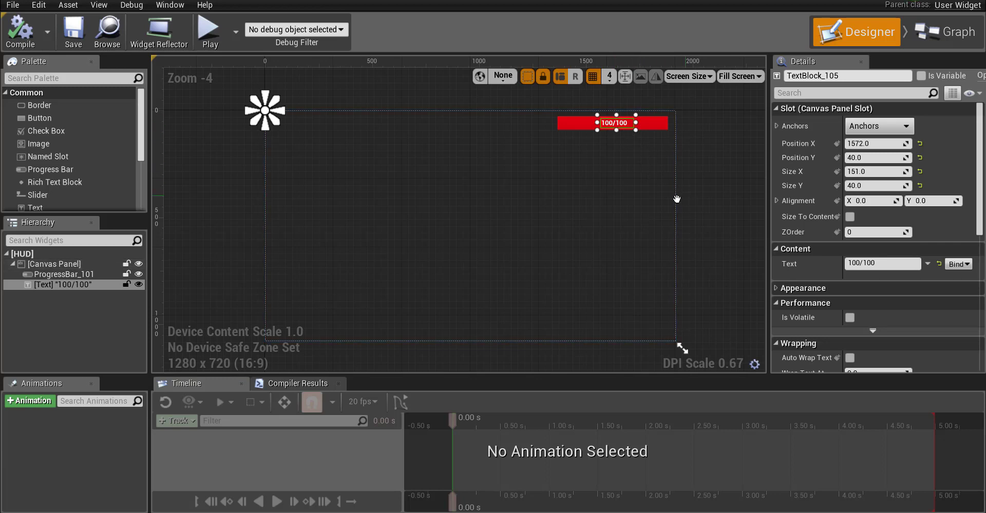
right_drag(675, 200, 609, 218)
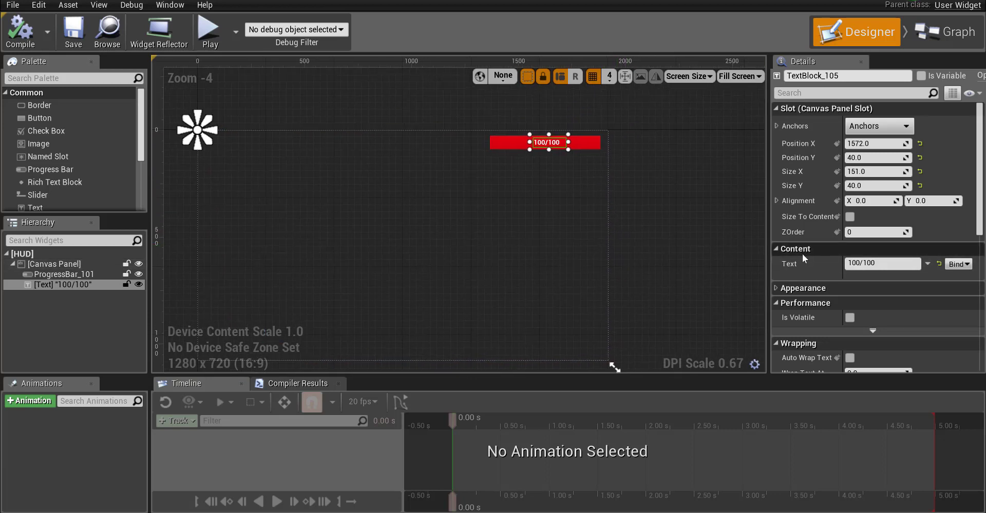
click(968, 264)
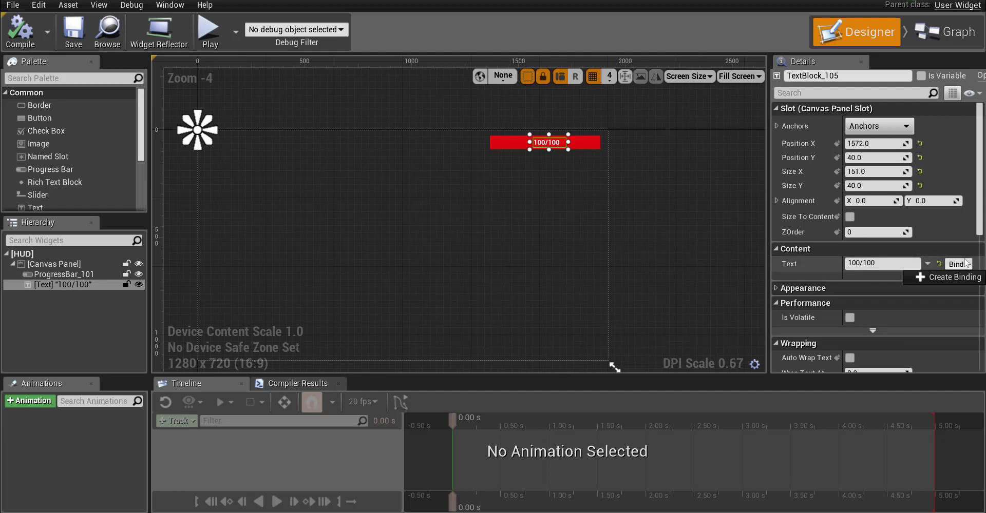
click(942, 277)
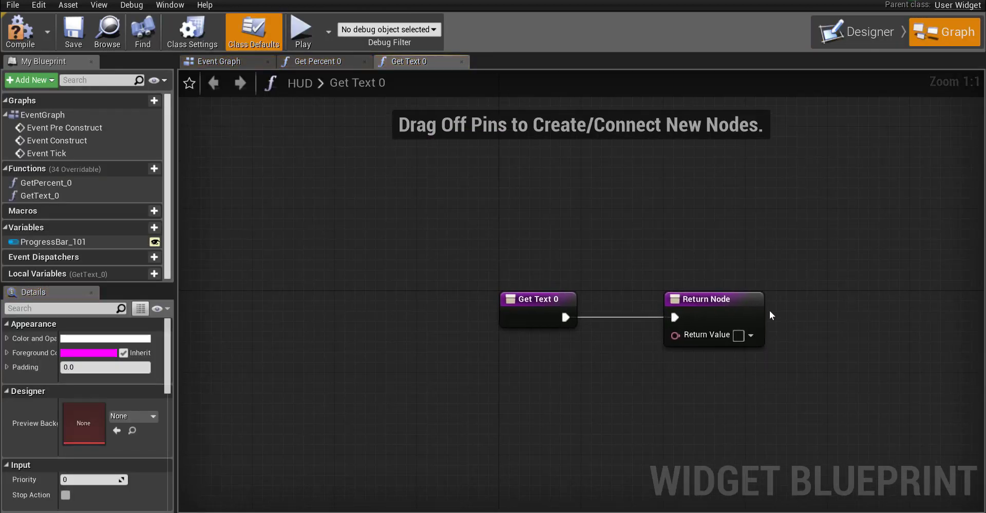
Move the Get Text 0 entry node and the Return Node far apart to make room between them
right_drag(769, 310, 502, 310)
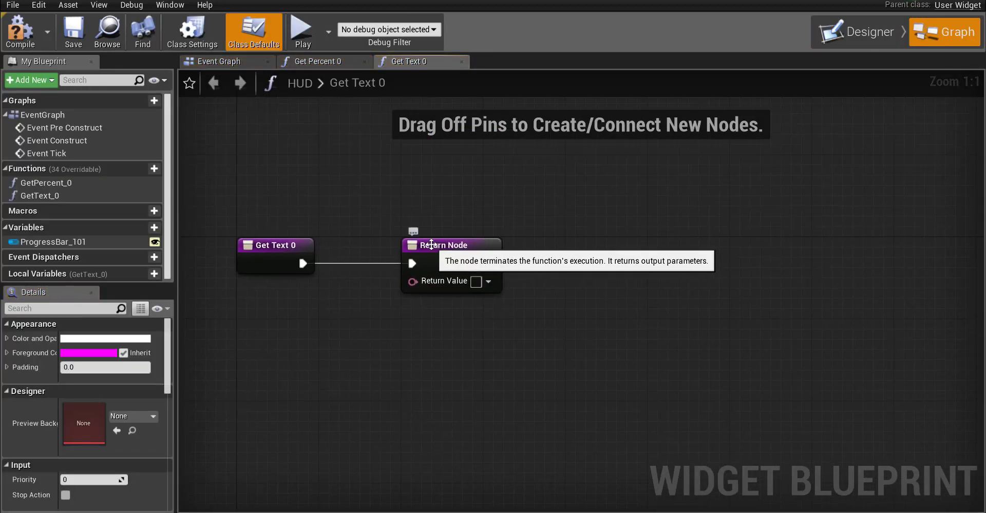
drag(448, 245, 907, 245)
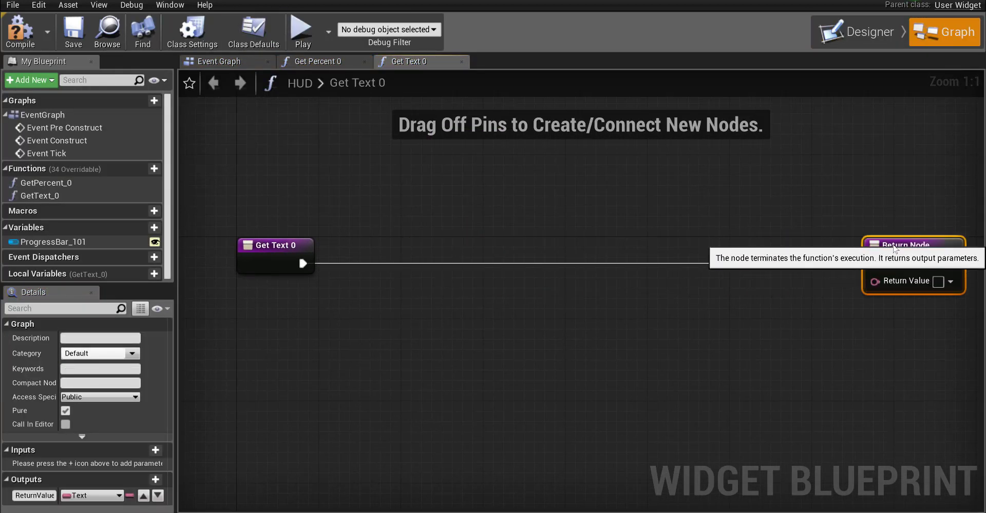
drag(288, 243, 232, 242)
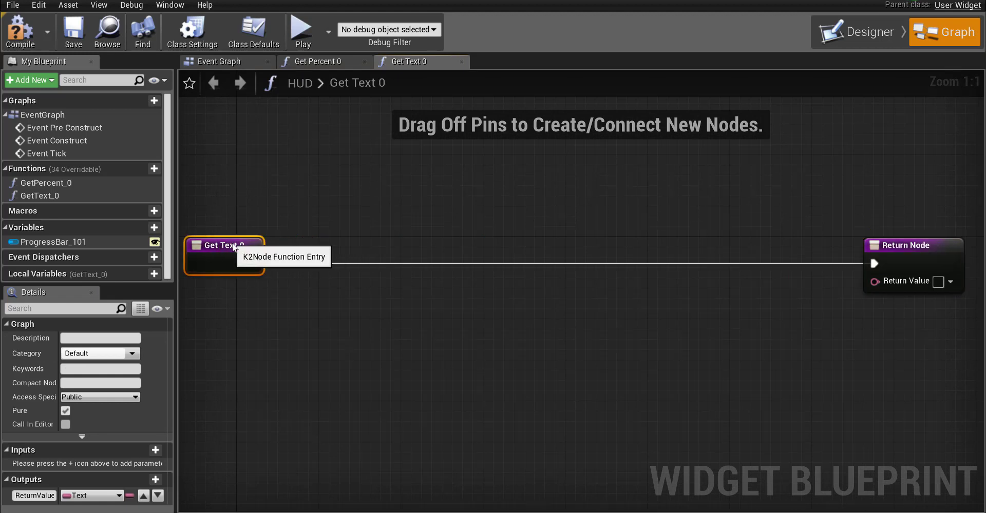
Add a Cast To ThirdPersonCharacter node between them and wire the Get Text 0 execution output into it
click(368, 214)
right_click(394, 216)
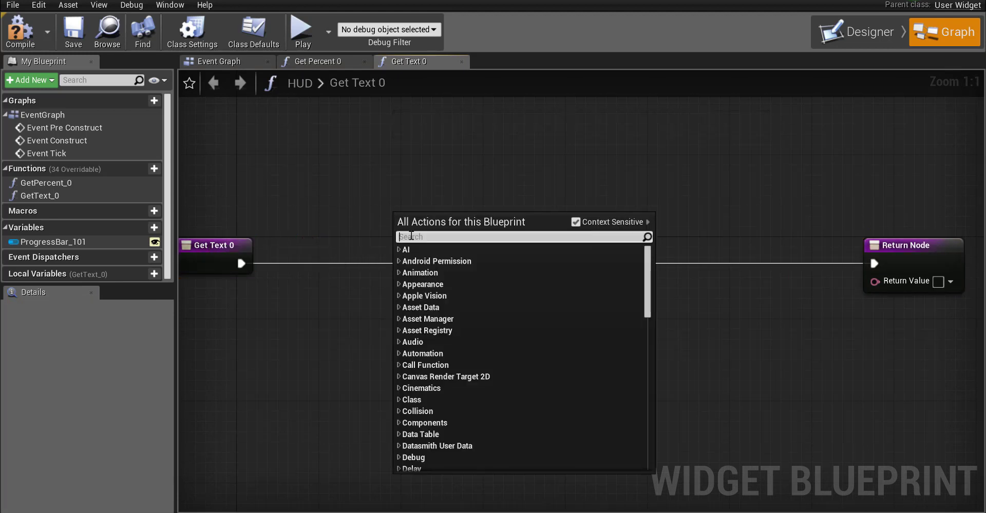
text(cast to)
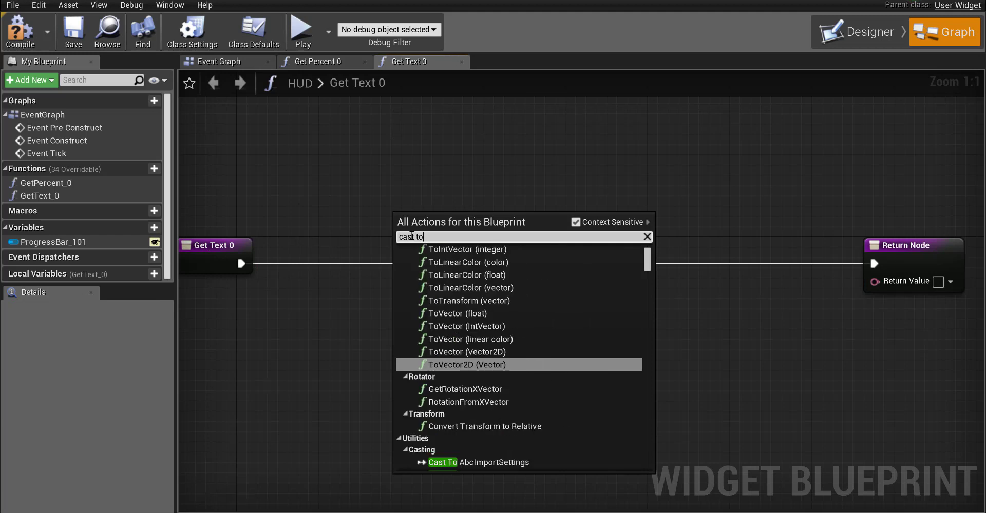
text( third)
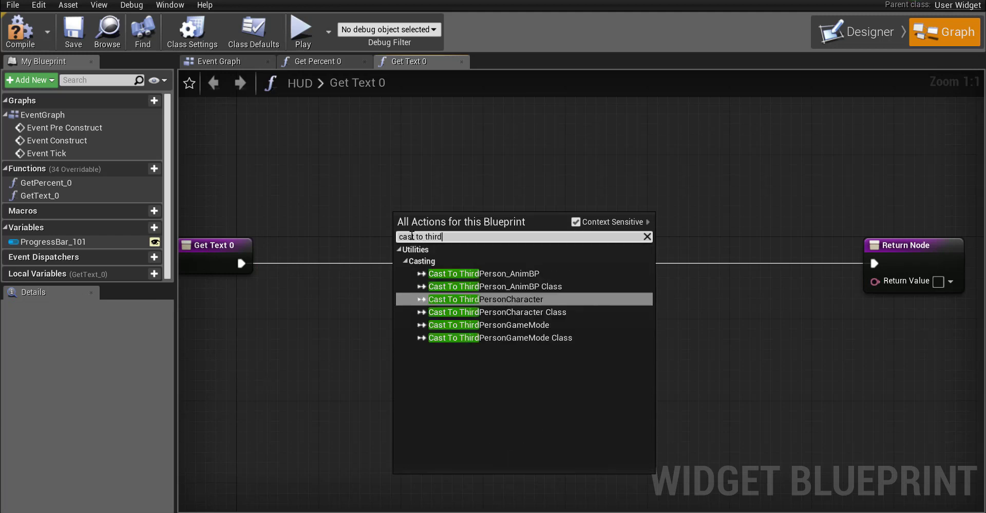
click(478, 299)
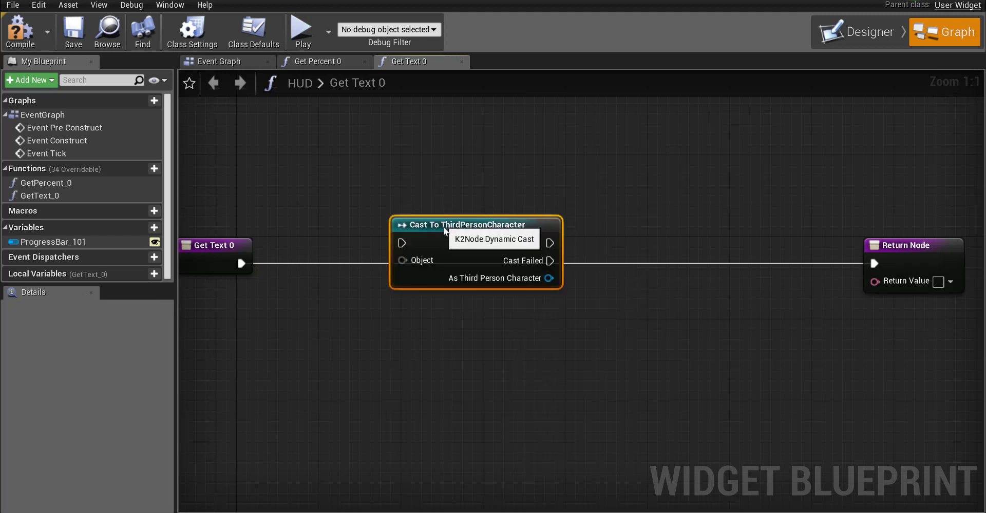
drag(445, 231, 434, 252)
drag(242, 263, 391, 263)
Add a Get Player Character node below the entry node and connect its Return Value to the cast's Object input
right_click(219, 320)
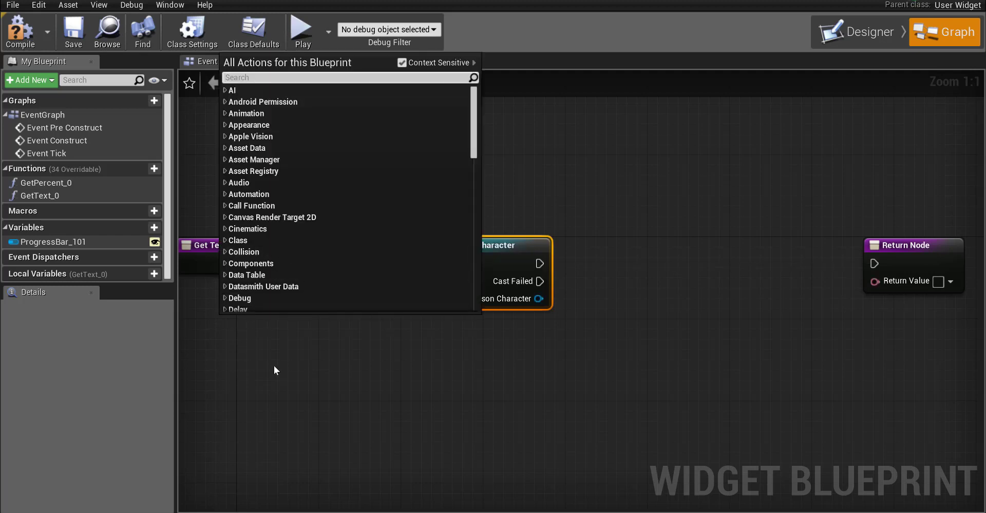
text(get pl)
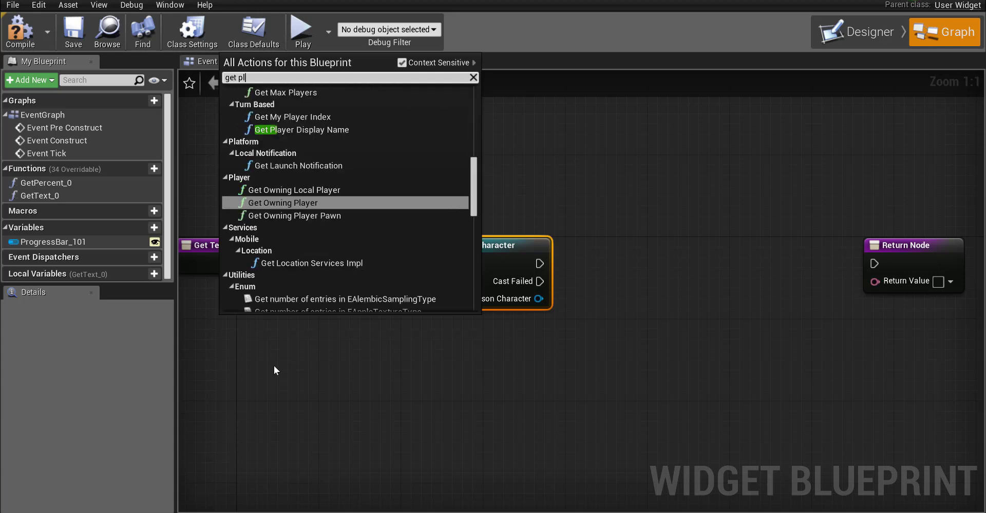
text(ayer)
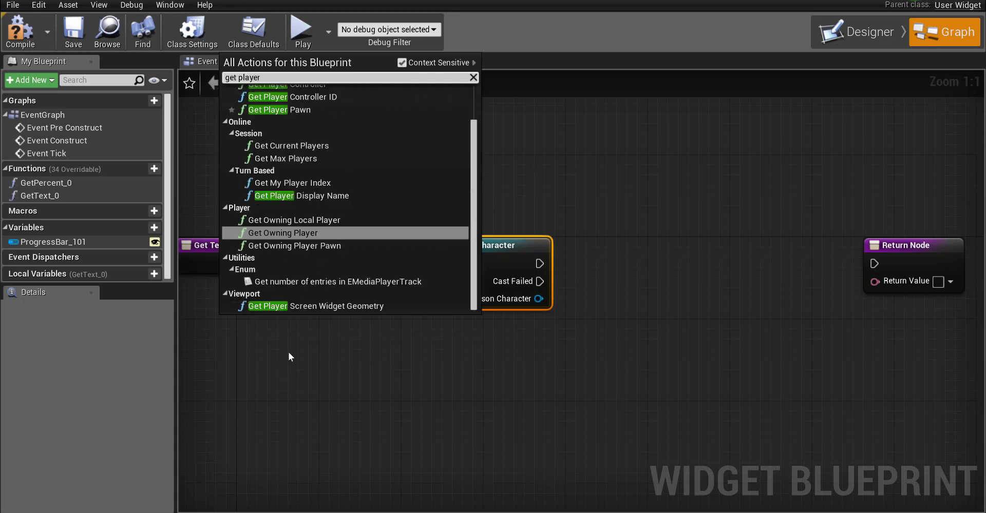
text( c)
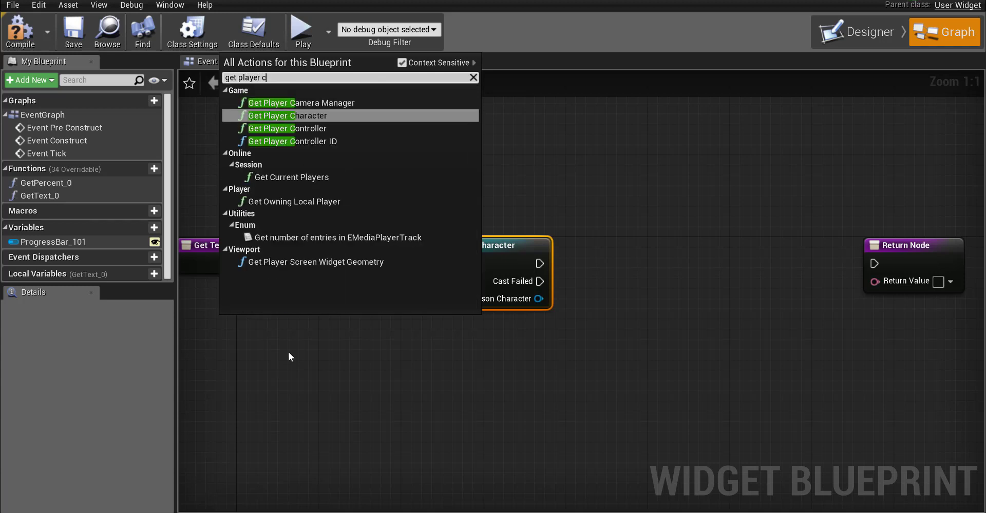
click(318, 116)
drag(312, 326, 241, 316)
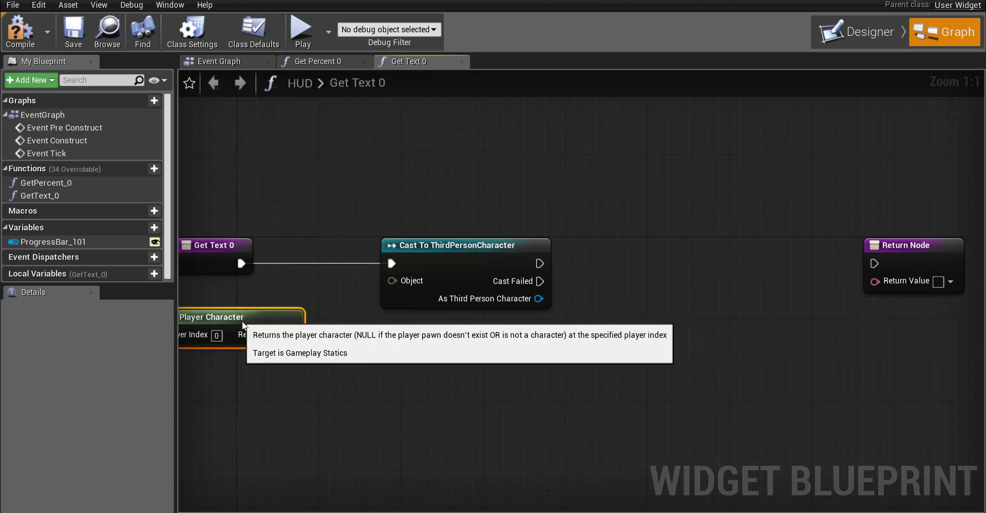
drag(291, 335, 393, 281)
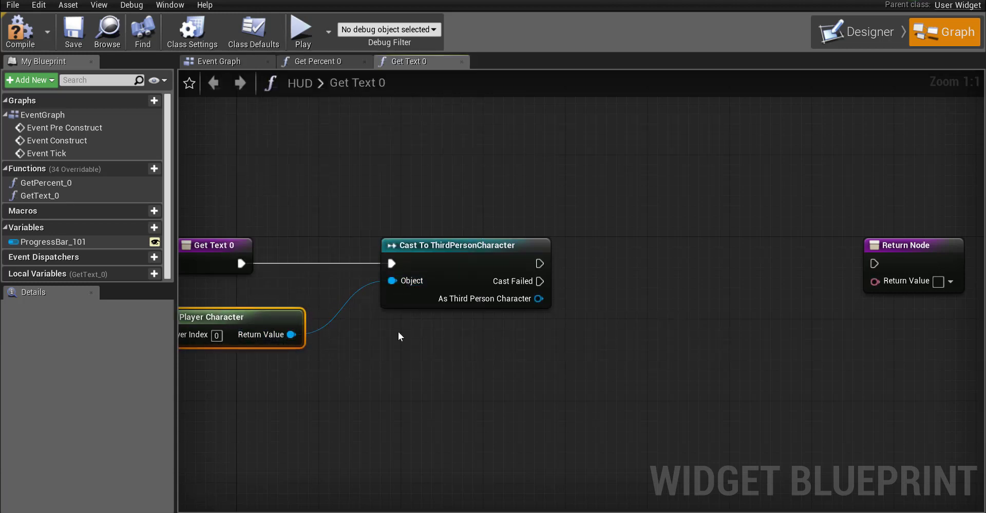
Add a Get Health node from the cast's As Third Person Character output
right_drag(405, 353, 290, 328)
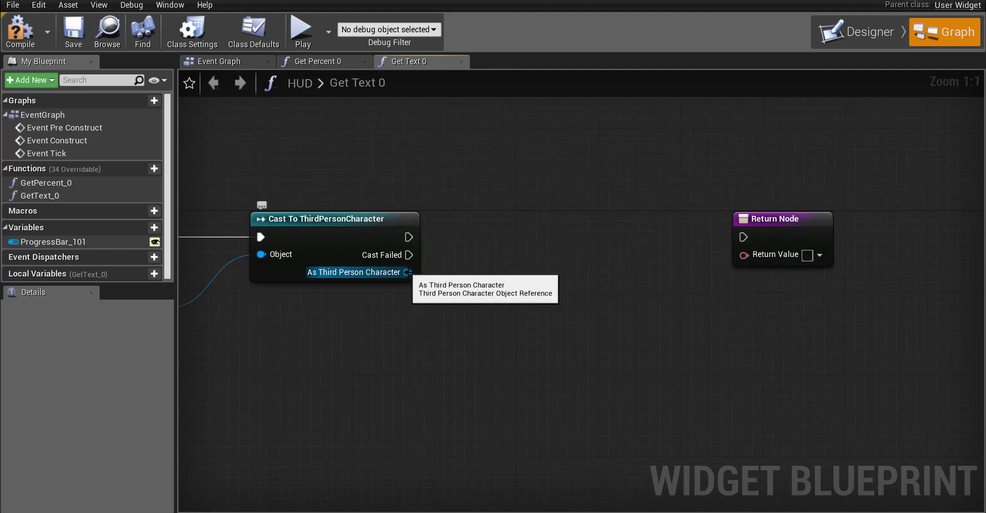
drag(407, 272, 450, 297)
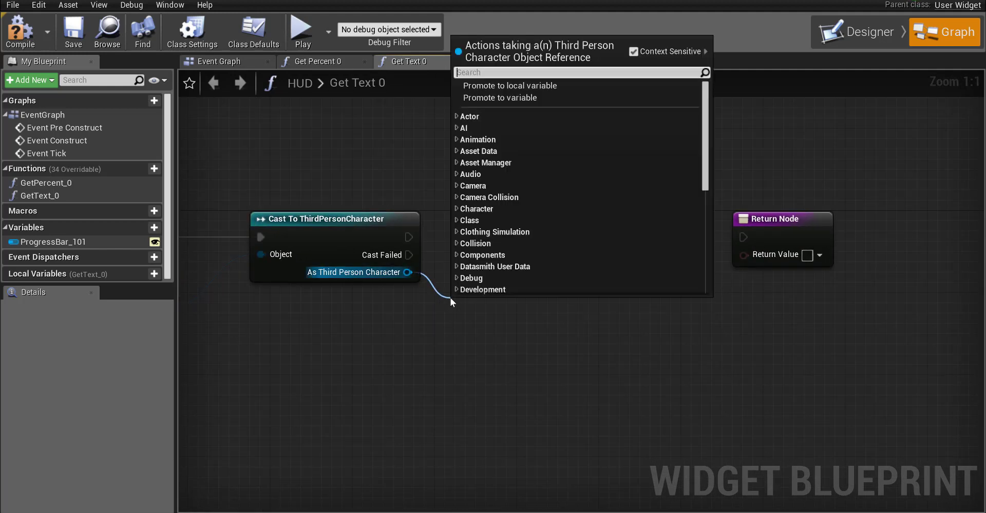
text(get health)
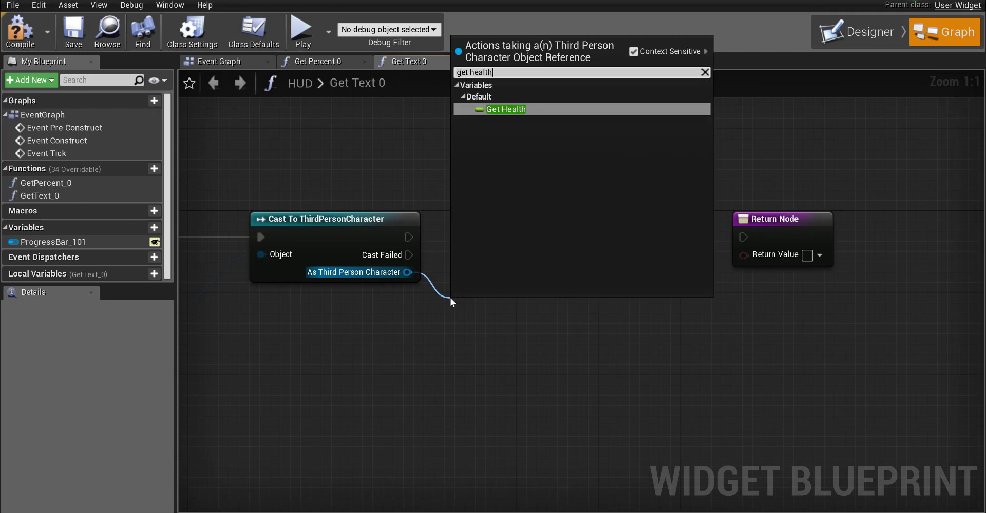
click(519, 109)
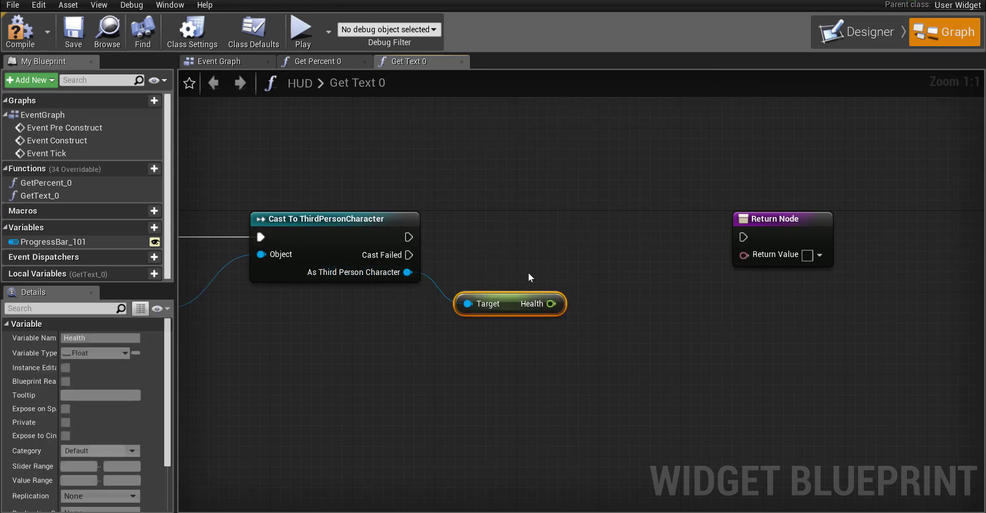
Shift the Return Node farther along and convert the Health output with a ToText (float) node
right_drag(479, 208, 360, 205)
drag(651, 216, 794, 205)
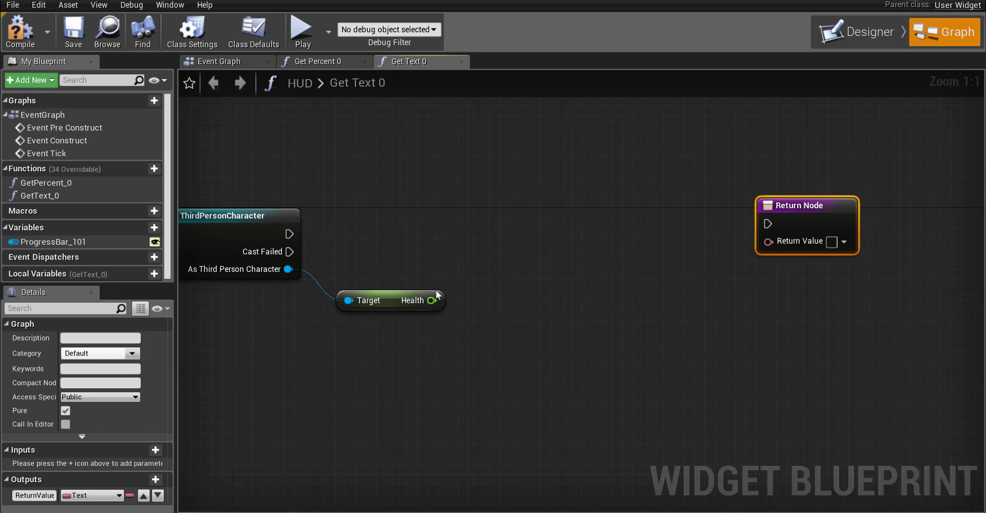
drag(431, 300, 473, 300)
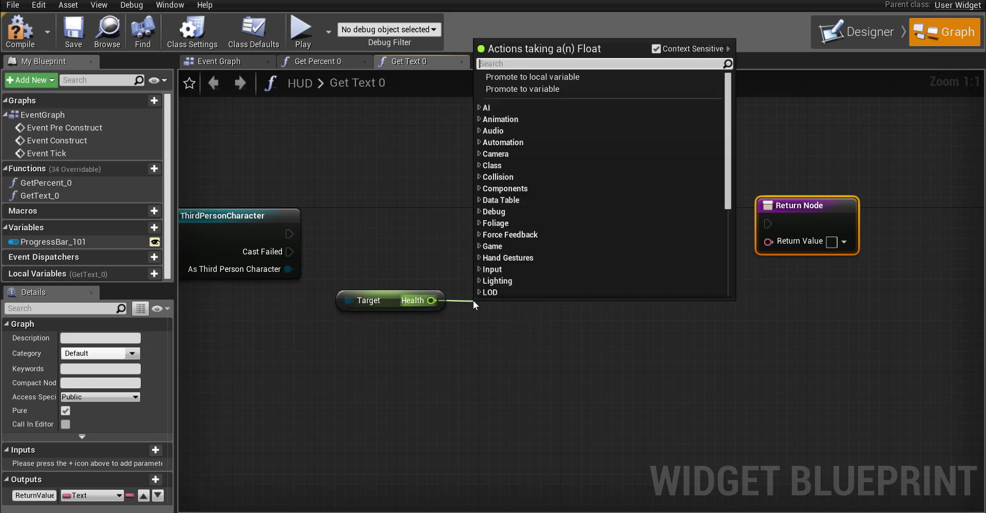
text(totex)
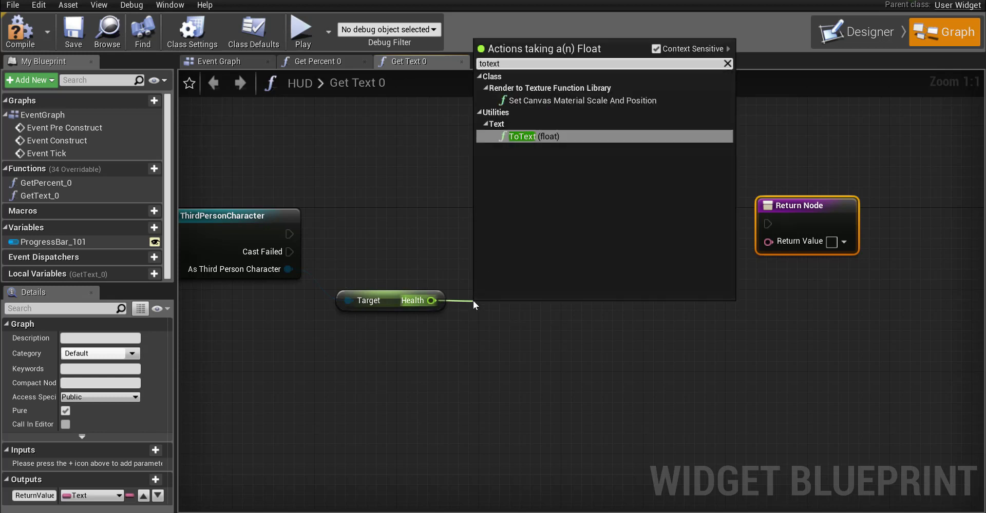
text(t)
key(Return)
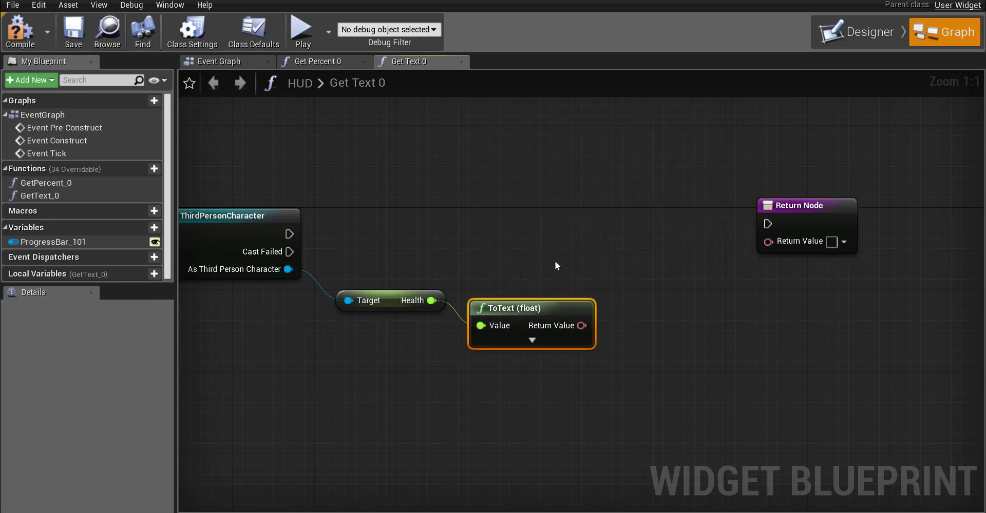
Move the Return Node farther away and, with context sensitivity off, add a string Append node fed by ToText's Return Value
right_drag(555, 260, 496, 270)
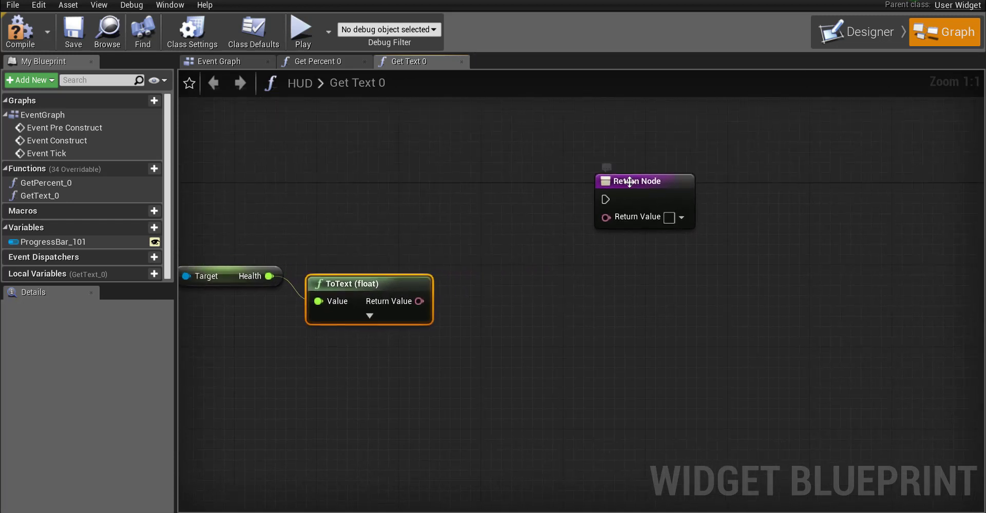
drag(629, 181, 772, 194)
right_drag(587, 332, 537, 300)
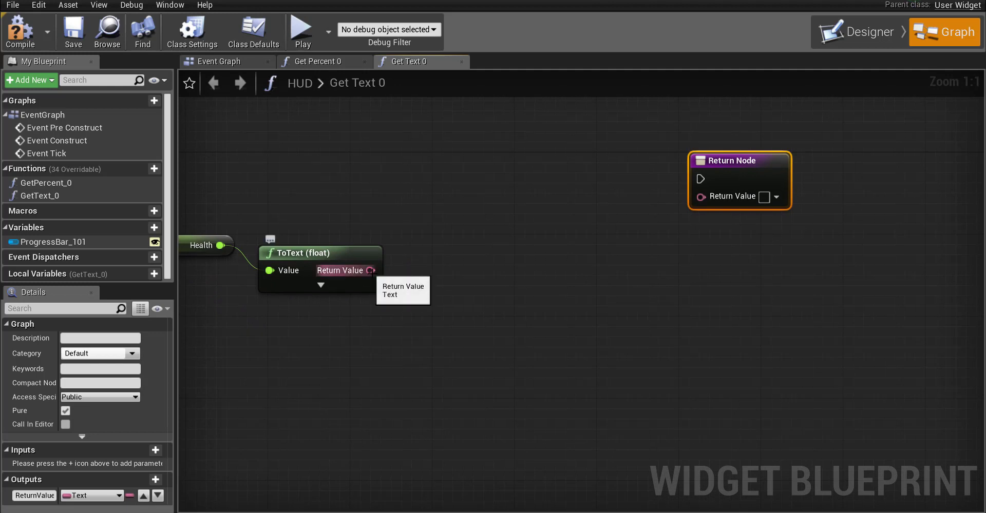
drag(372, 271, 446, 253)
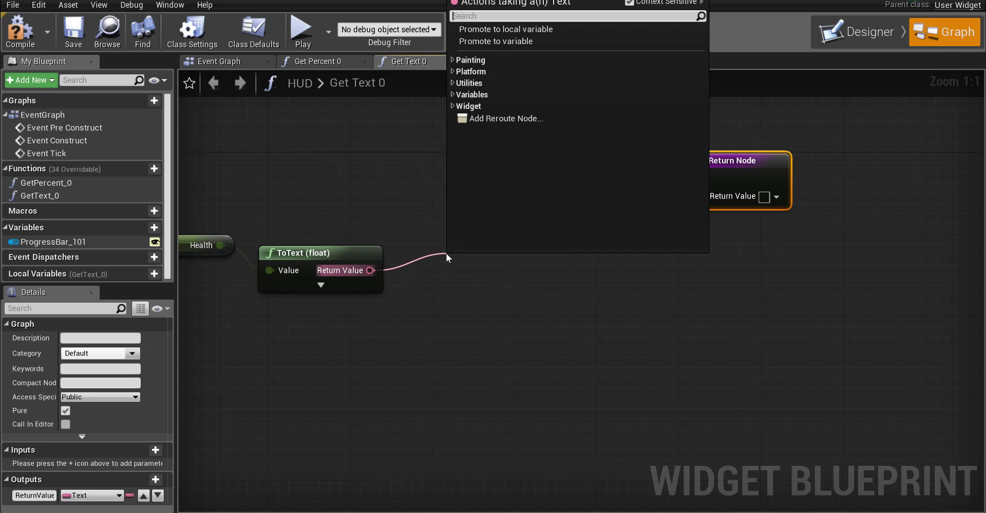
click(629, 2)
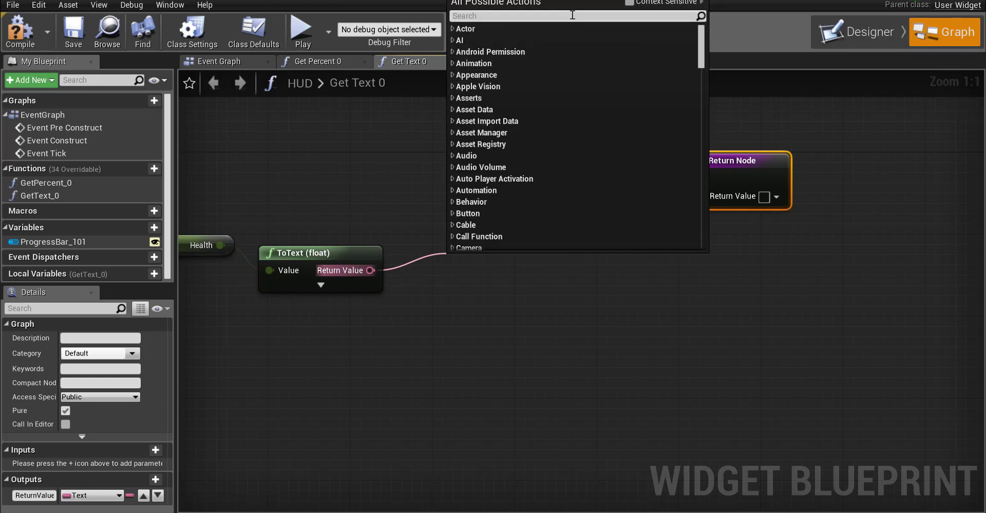
text(append)
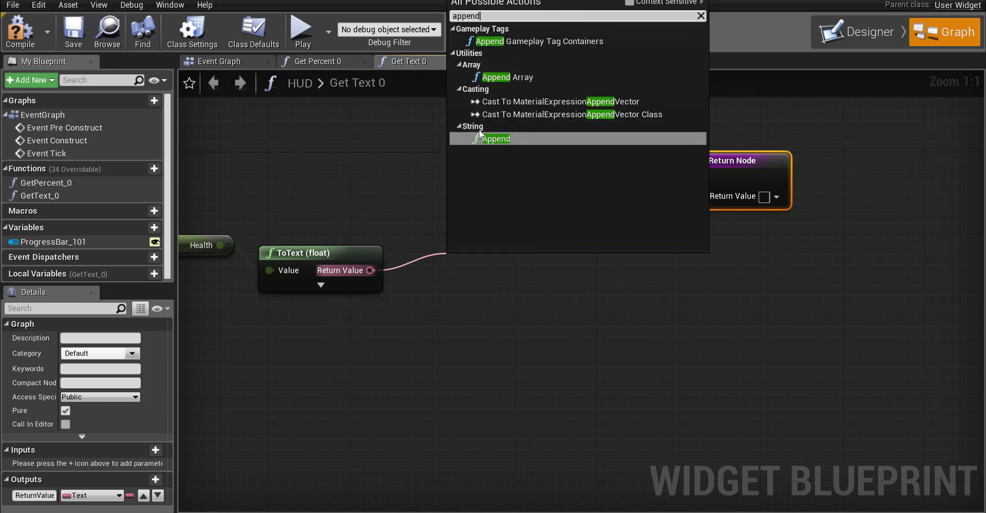
click(492, 143)
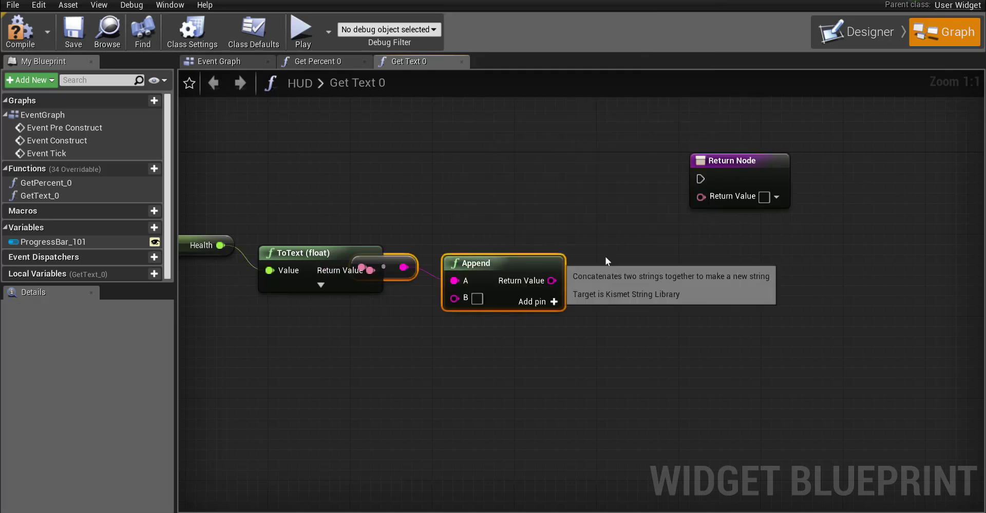
Move the text-to-string conversion and Append nodes clear of ToText (float), and shift the Return Node farther away
right_drag(618, 265, 481, 305)
drag(365, 308, 437, 298)
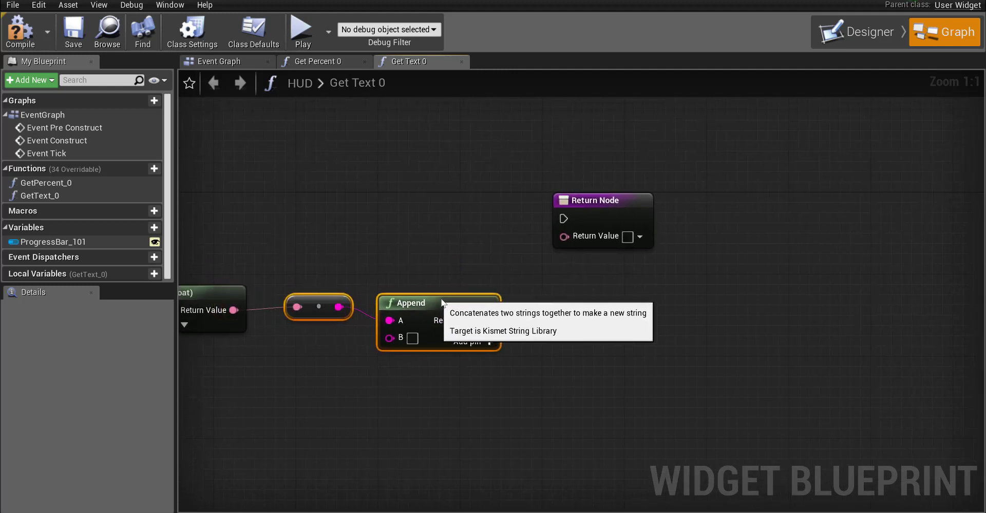
right_drag(480, 310, 523, 275)
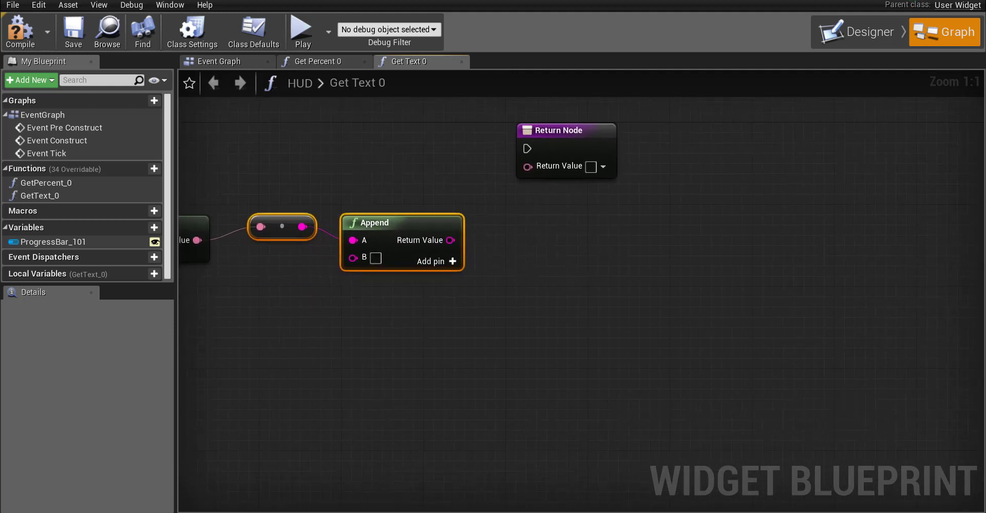
drag(574, 130, 726, 189)
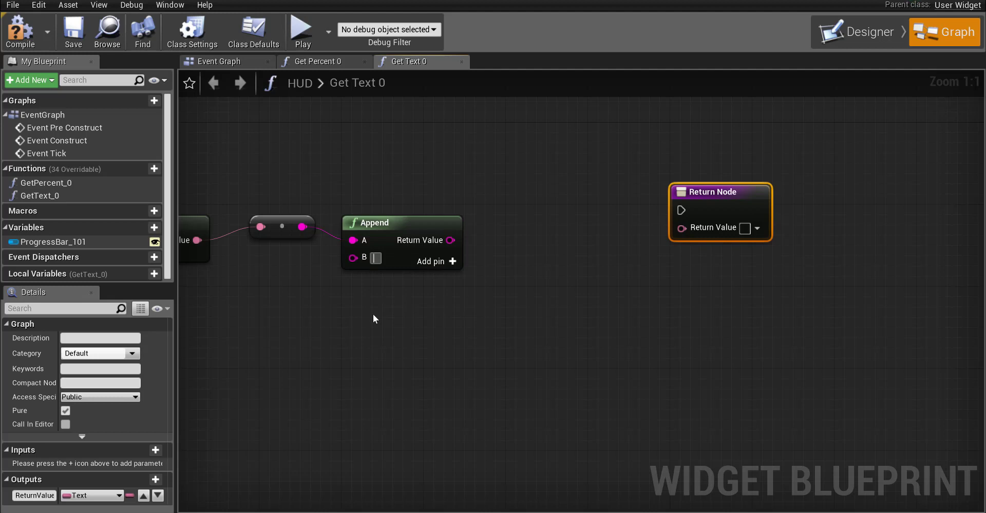
Set the Append node's B input to "/" and add a C input containing "100"
text(/)
key(Return)
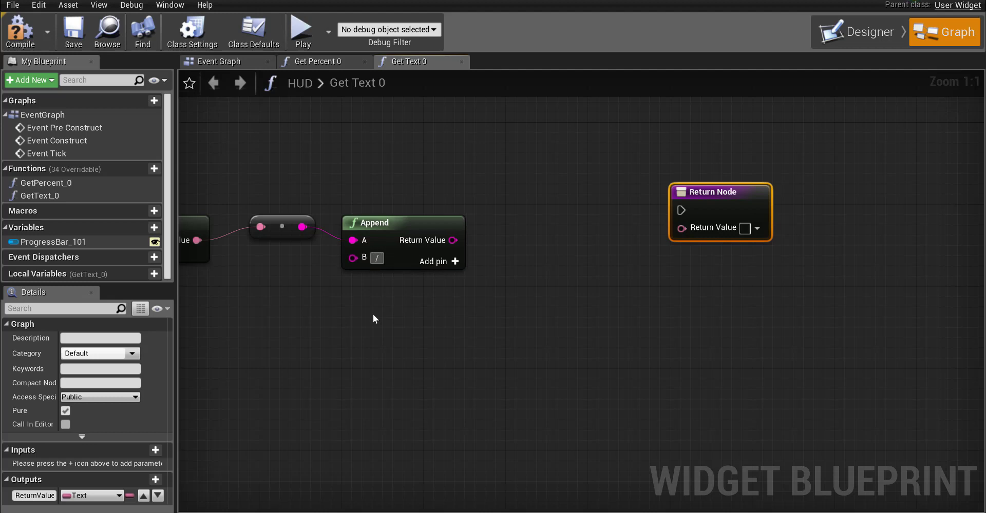
click(454, 259)
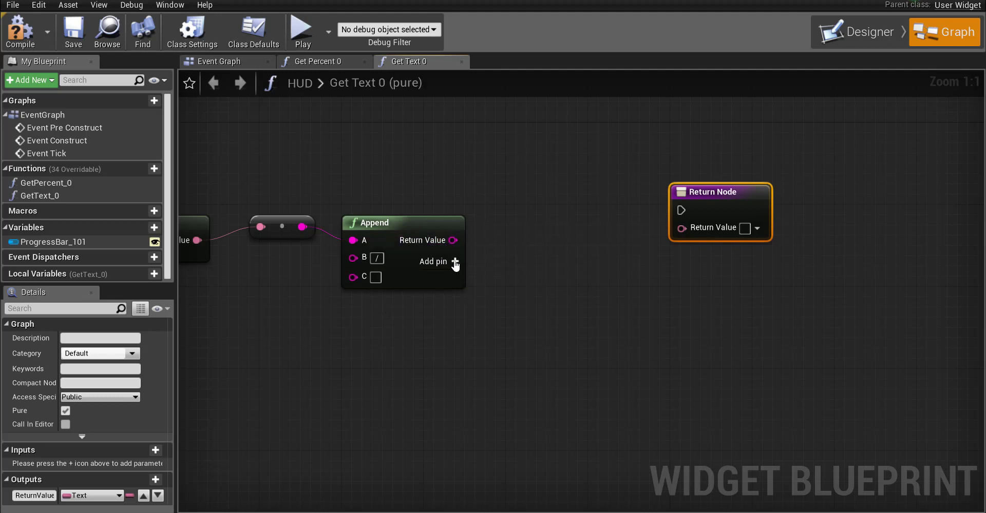
click(376, 278)
text(100)
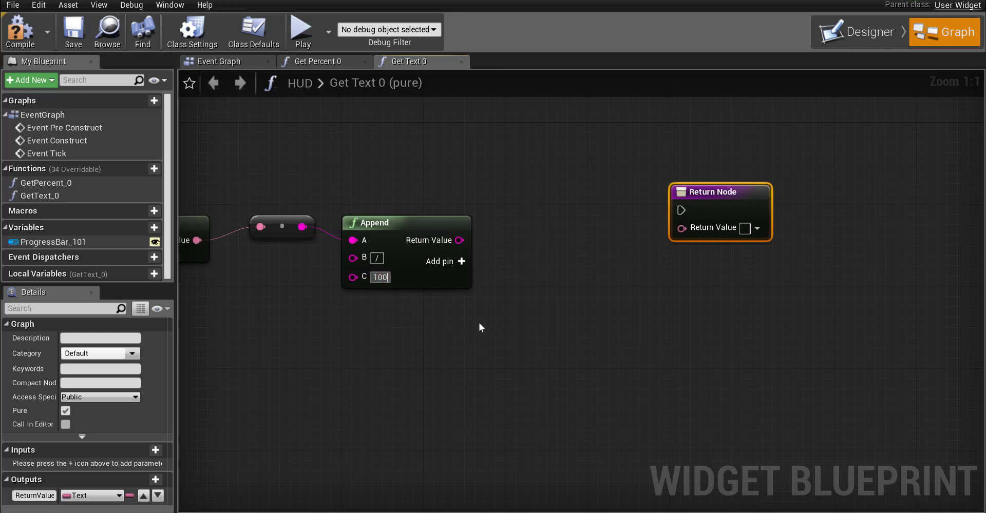
click(491, 307)
Connect Append's Return Value to the Return Node through a ToText (string) conversion, with the Return Node placed slightly higher
right_drag(593, 296, 521, 323)
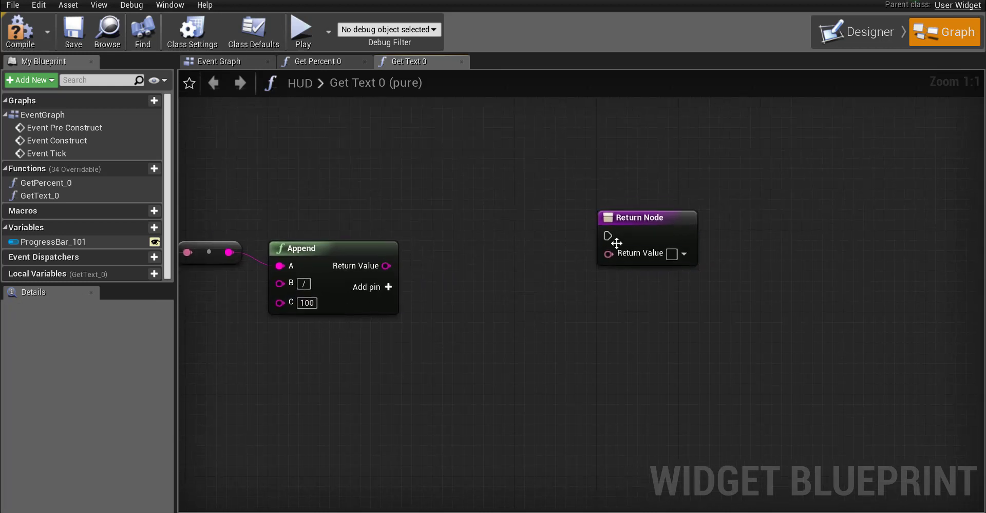
drag(639, 218, 697, 195)
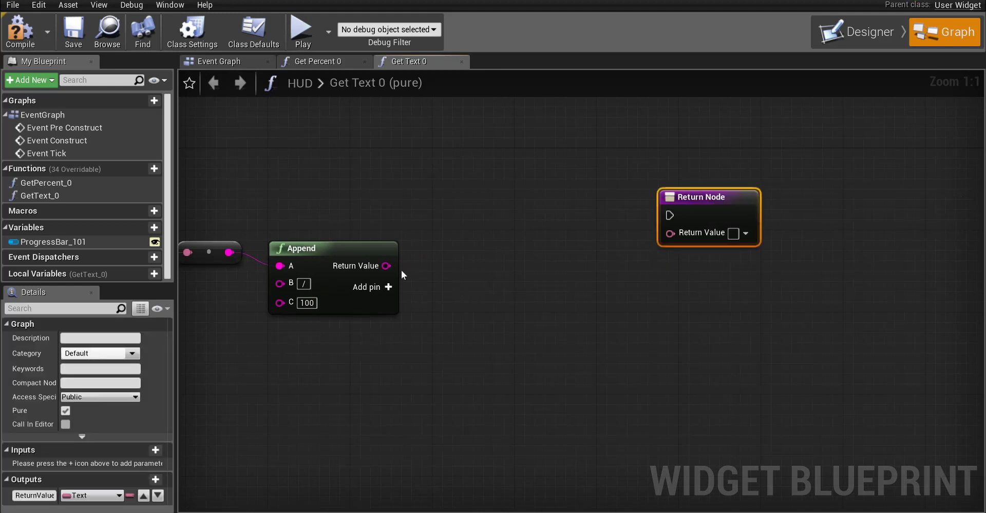
drag(386, 266, 676, 237)
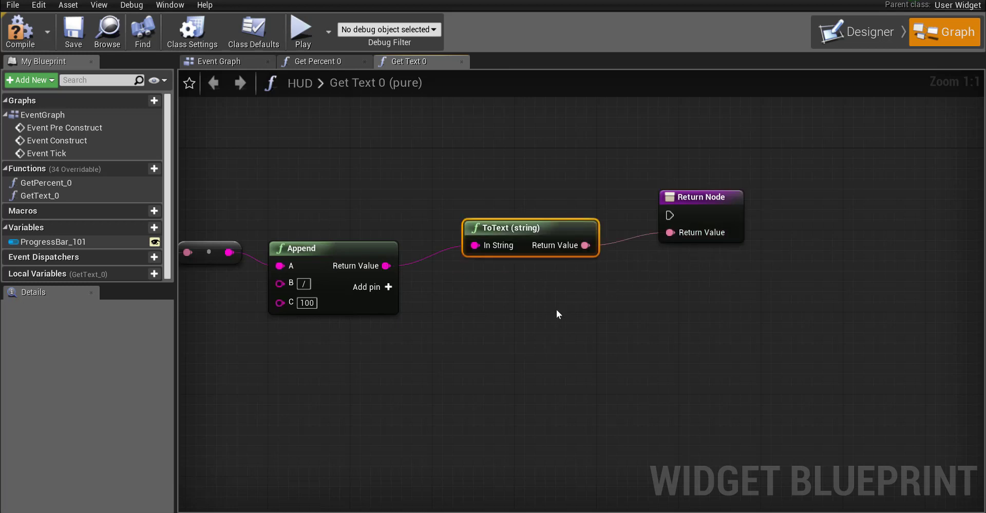
right_drag(521, 298, 513, 318)
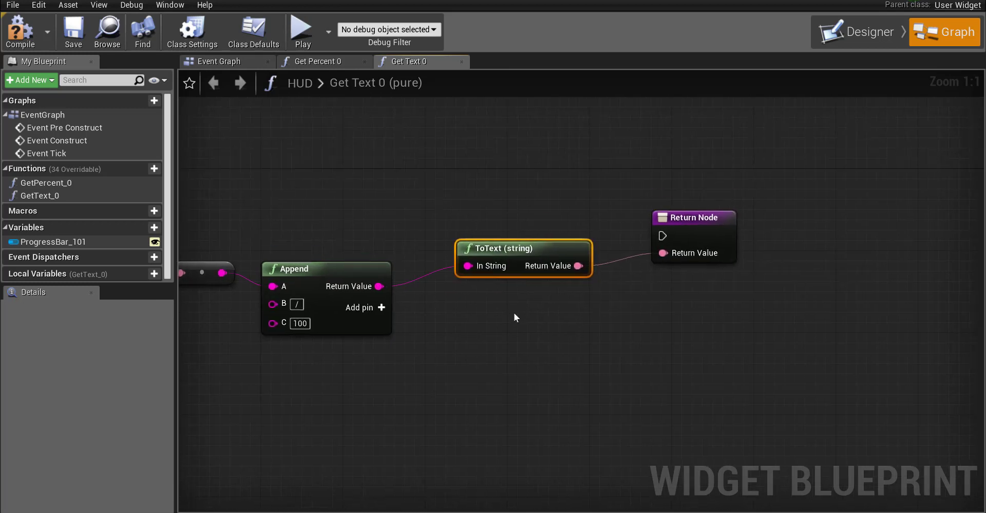
click(662, 218)
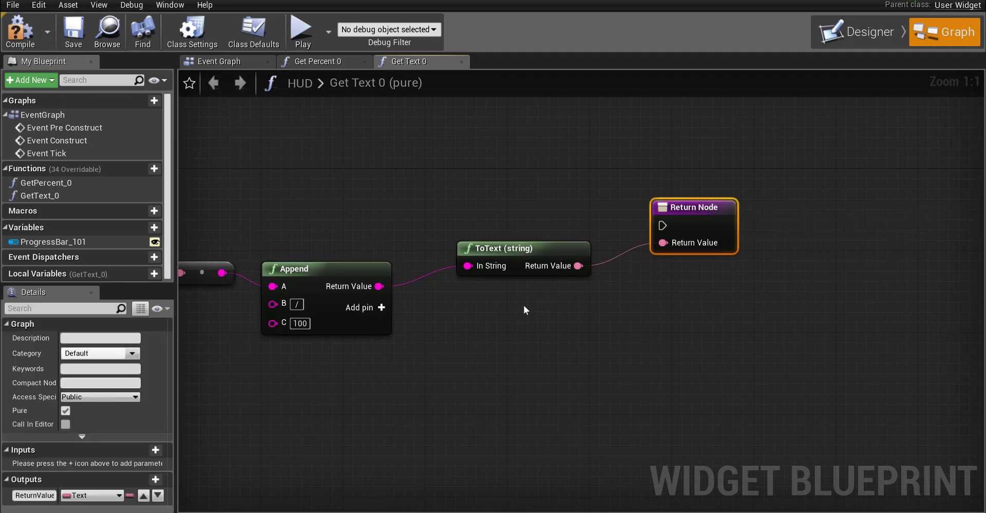
Spread the Get Health and ToText (float) nodes apart to make room for another node between them
scroll(514, 311, down, 3)
right_drag(497, 317, 601, 282)
right_drag(685, 322, 726, 282)
scroll(431, 246, up, 1)
scroll(431, 246, up, 2)
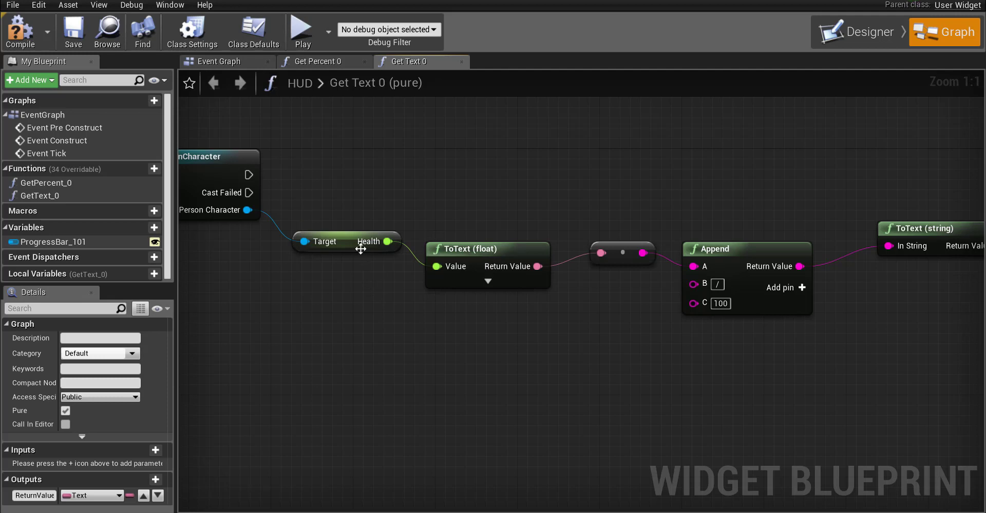
drag(470, 259, 491, 260)
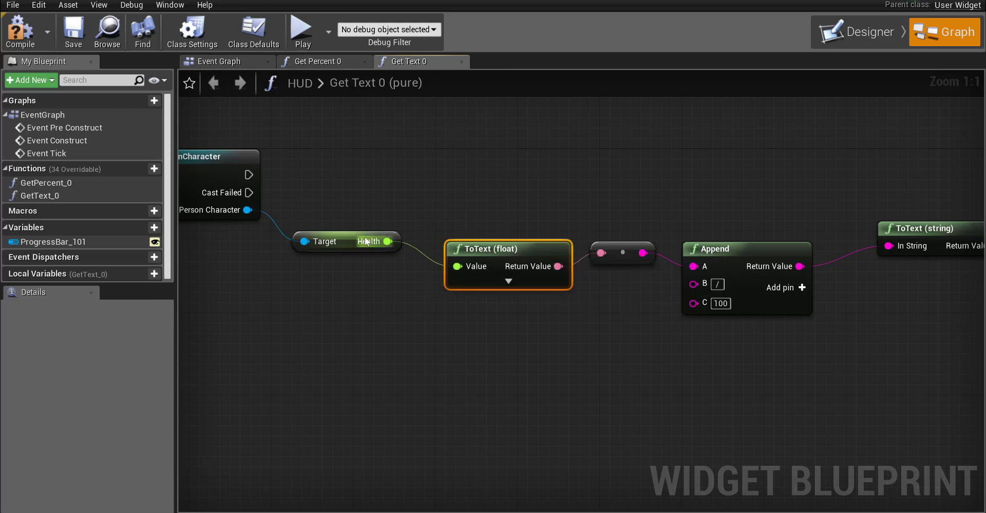
drag(349, 240, 298, 261)
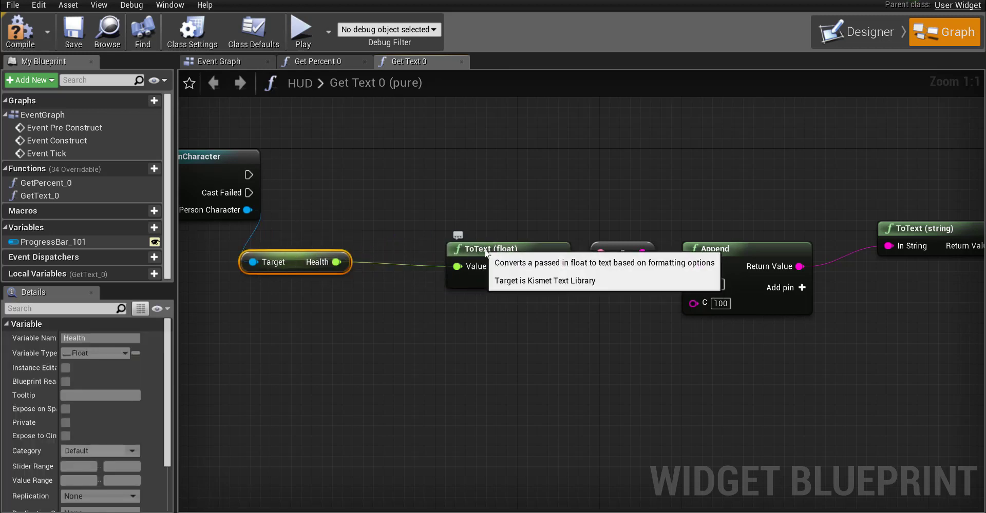
drag(459, 260, 459, 250)
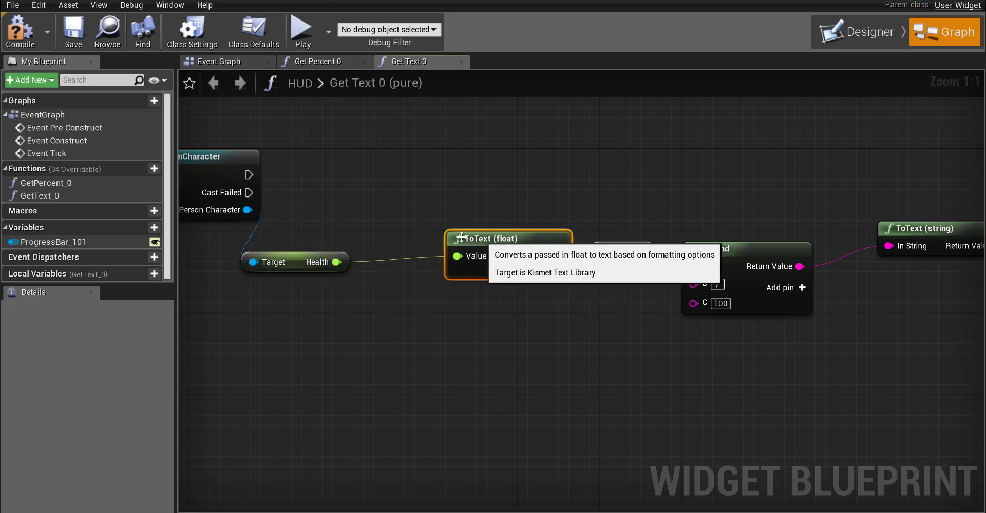
Add a float * float multiplication node fed by Health and connect its output to ToText (float)'s Value input
right_click(380, 192)
click(336, 261)
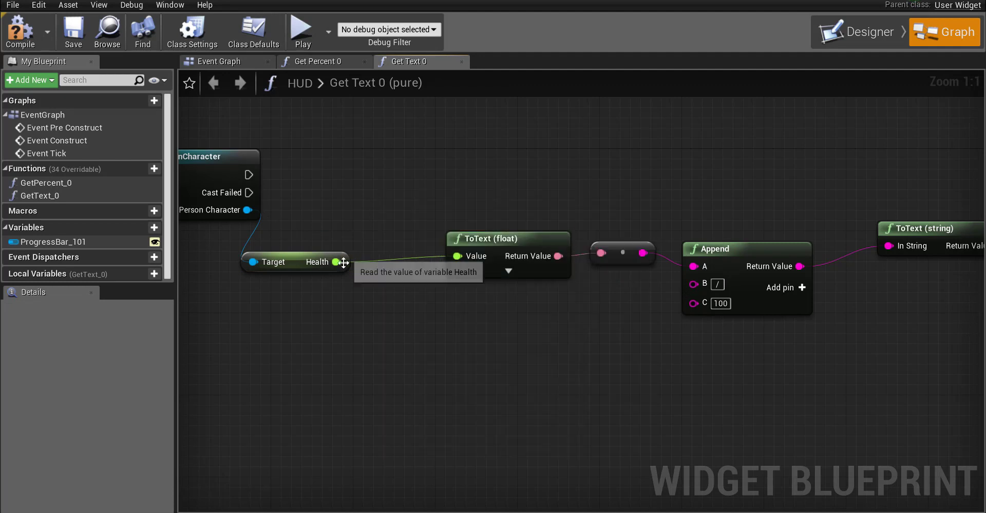
mouse_move(336, 262)
mouse_down()
mouse_move(349, 260)
mouse_move(371, 199)
mouse_up()
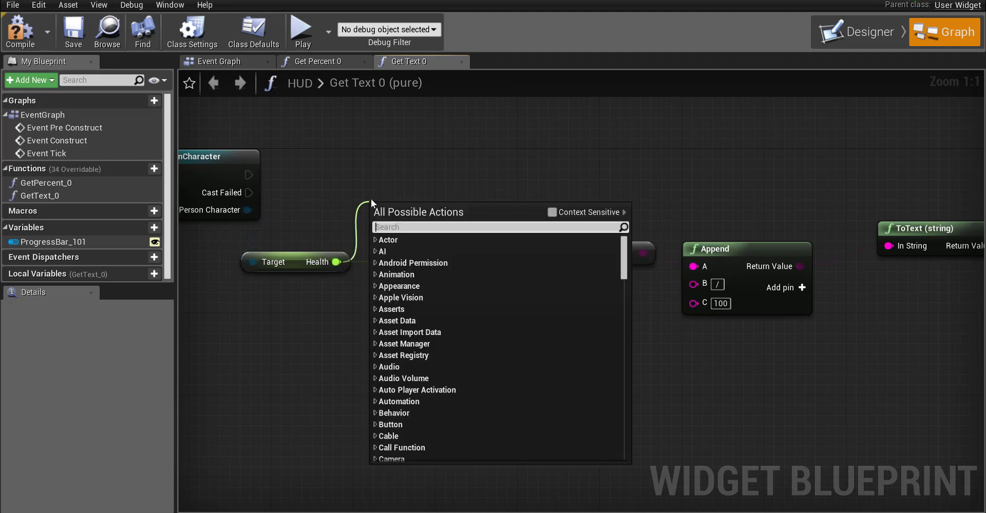
text(*)
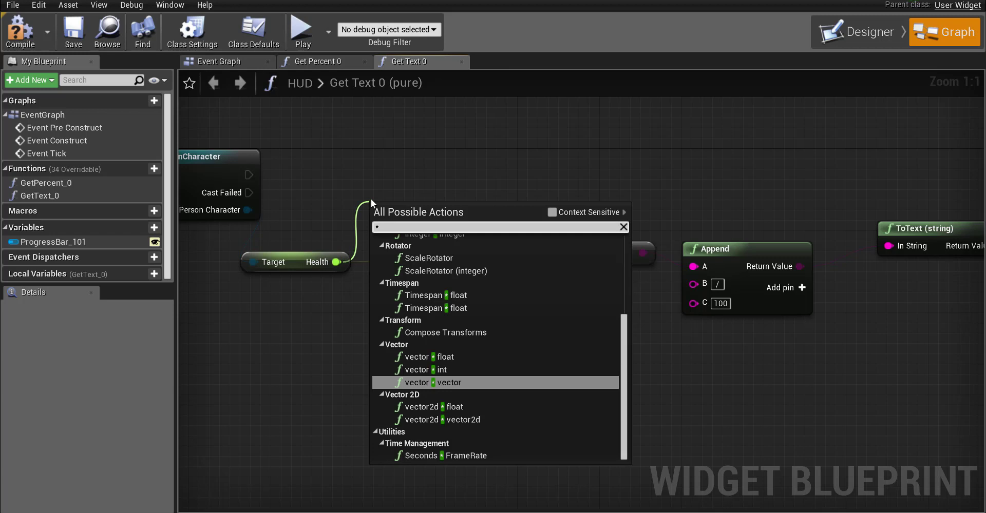
text(float)
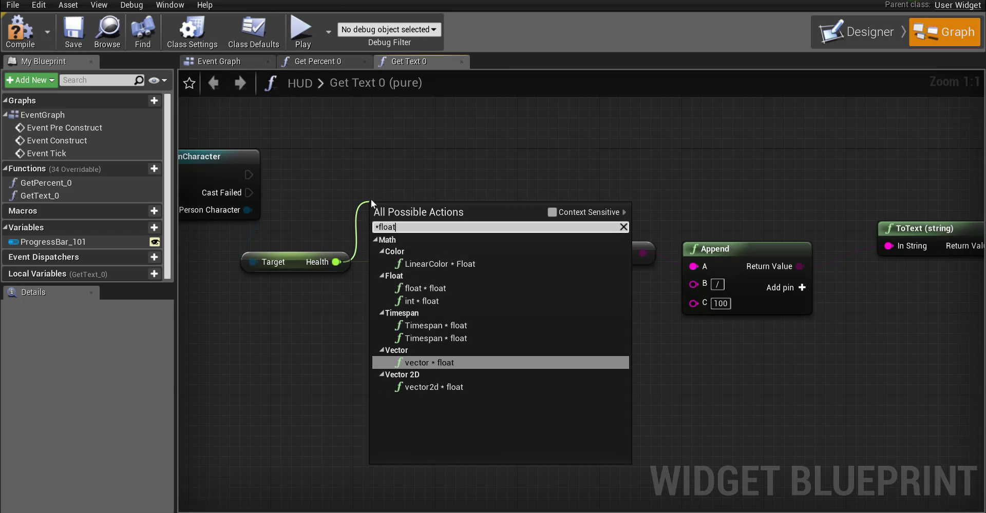
click(434, 290)
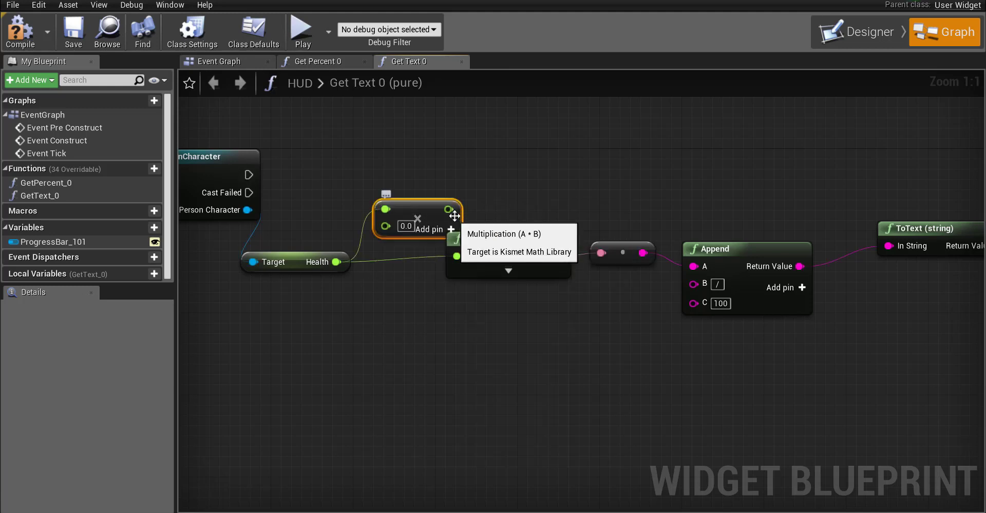
drag(448, 209, 496, 286)
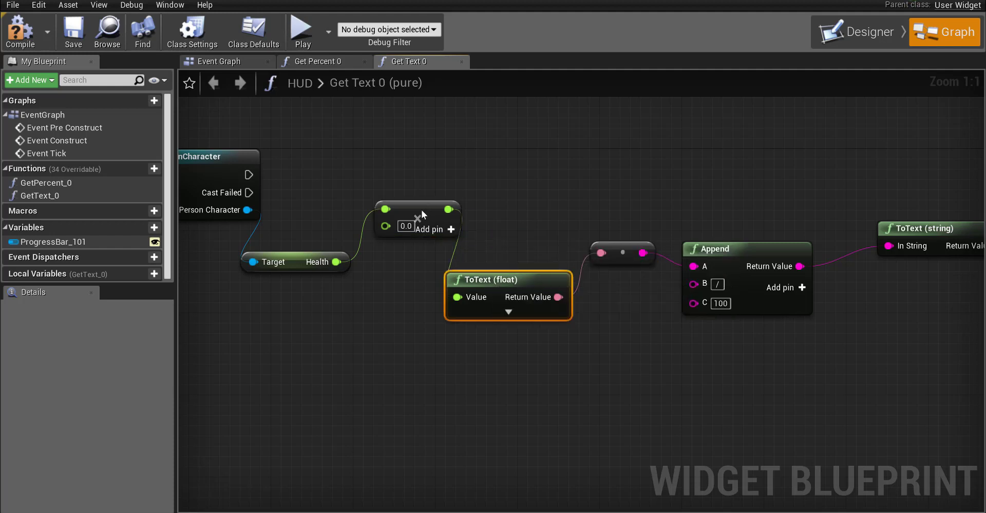
mouse_move(421, 210)
mouse_down()
mouse_move(414, 216)
mouse_move(406, 207)
mouse_up()
Connect the cast's success execution output to the Return Node and compile the HUD widget
click(396, 316)
scroll(395, 315, down, 2)
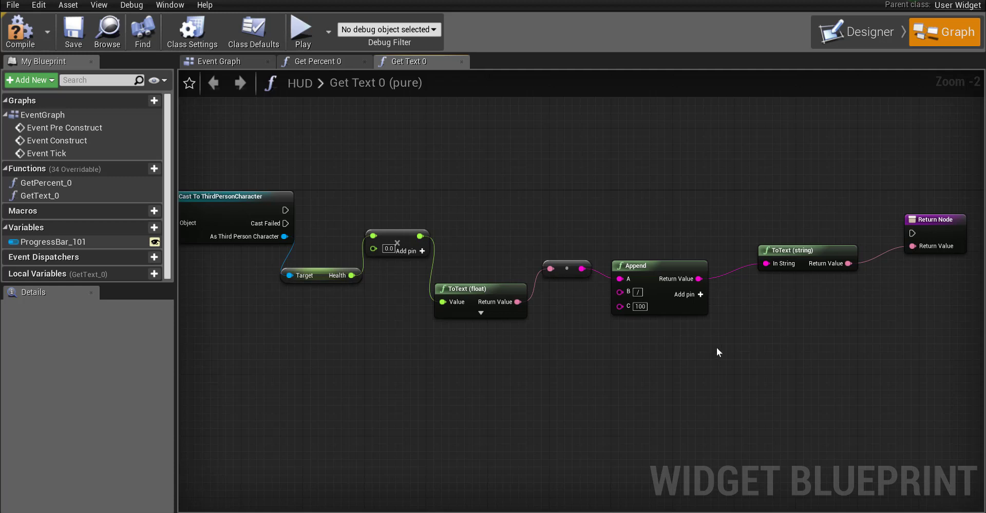
drag(286, 210, 910, 232)
scroll(708, 319, down, 2)
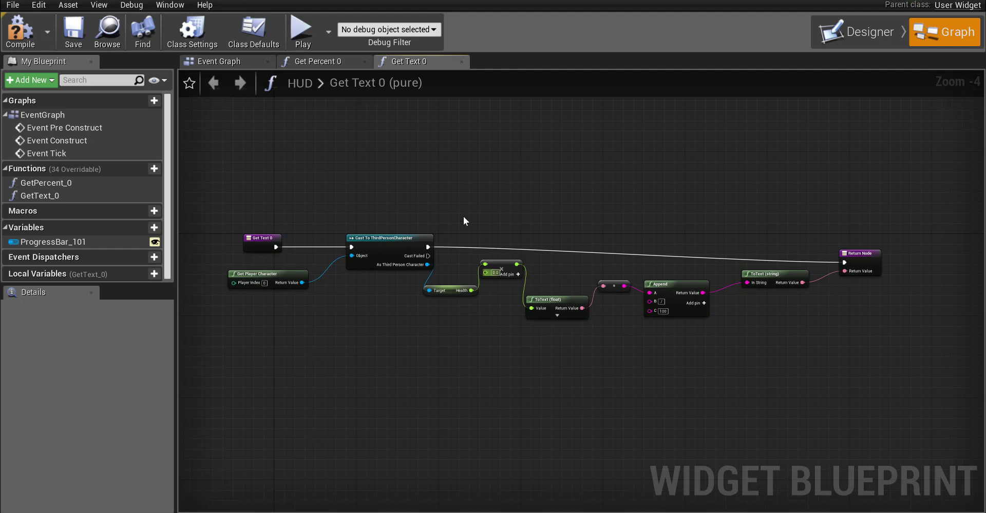
click(24, 34)
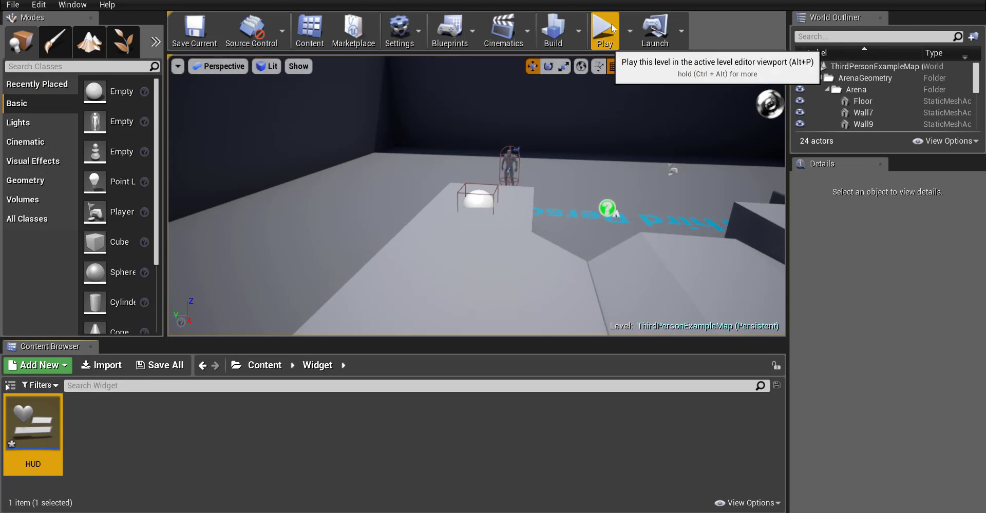
Play the level, run the character over the spikes to check the health bar and text, and end the session
click(611, 23)
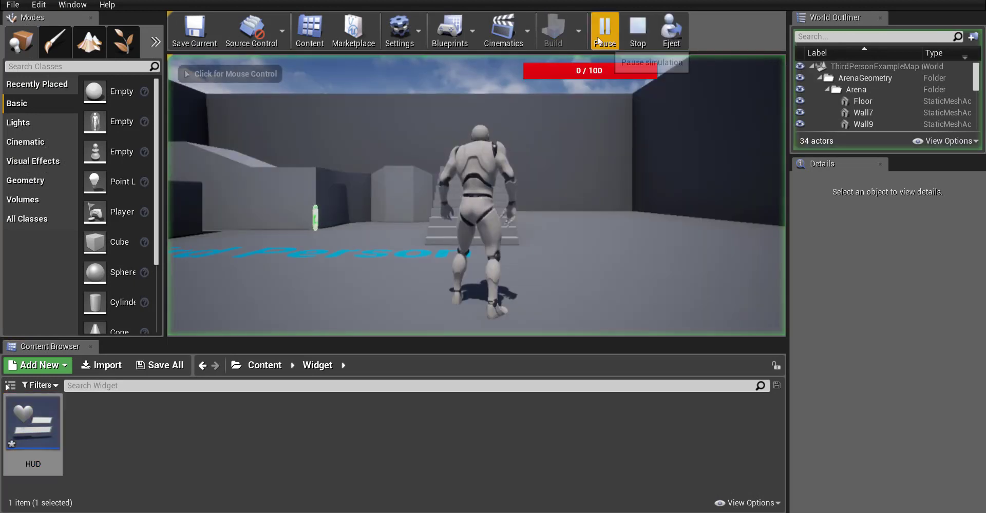
key(w)
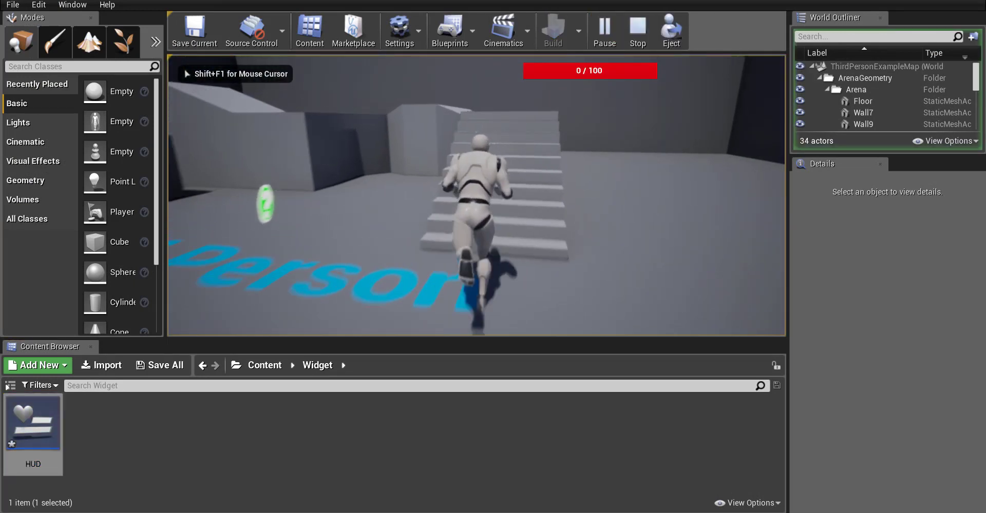
key(w)
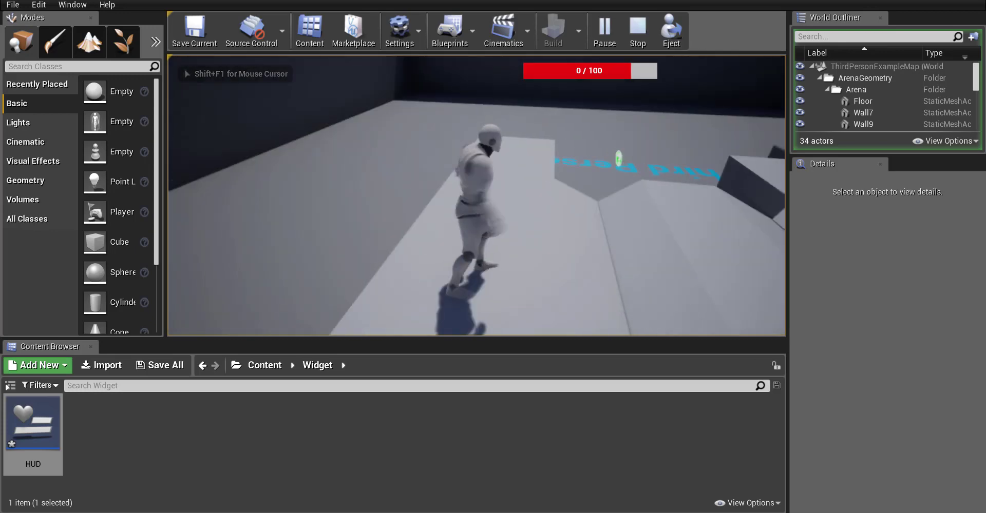
key(w)
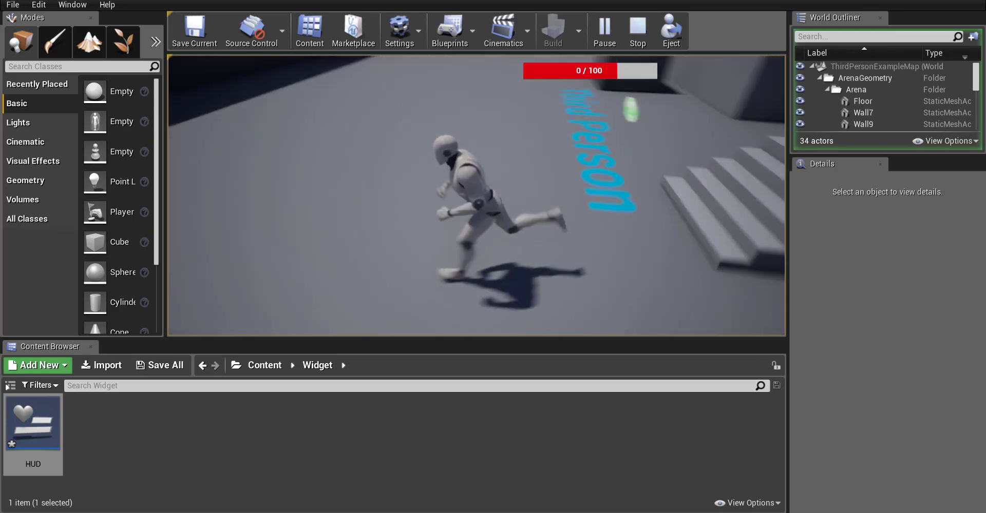
key(shift+F1)
key(Escape)
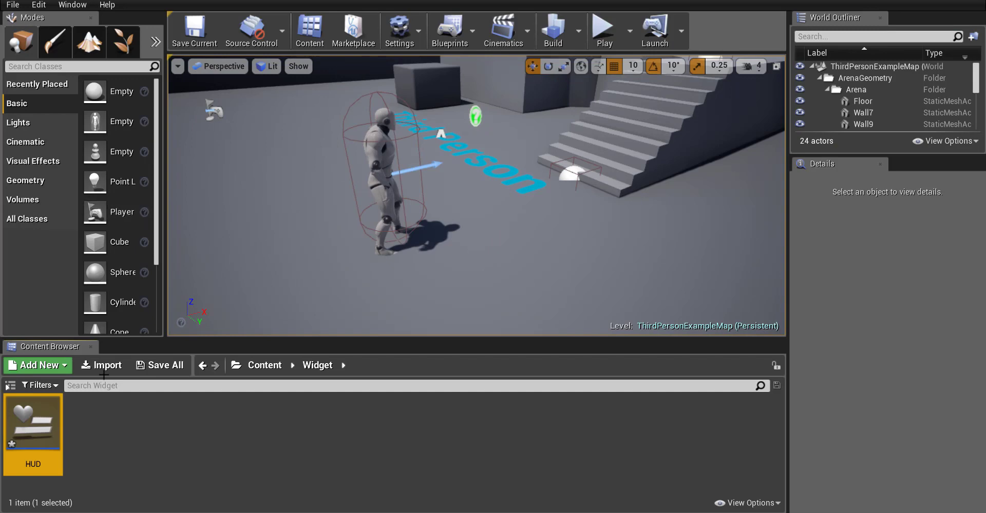
Reopen the HUD text block's GetText_0 binding, set the multiplication node's second input to 100.0, and compile
double_click(41, 425)
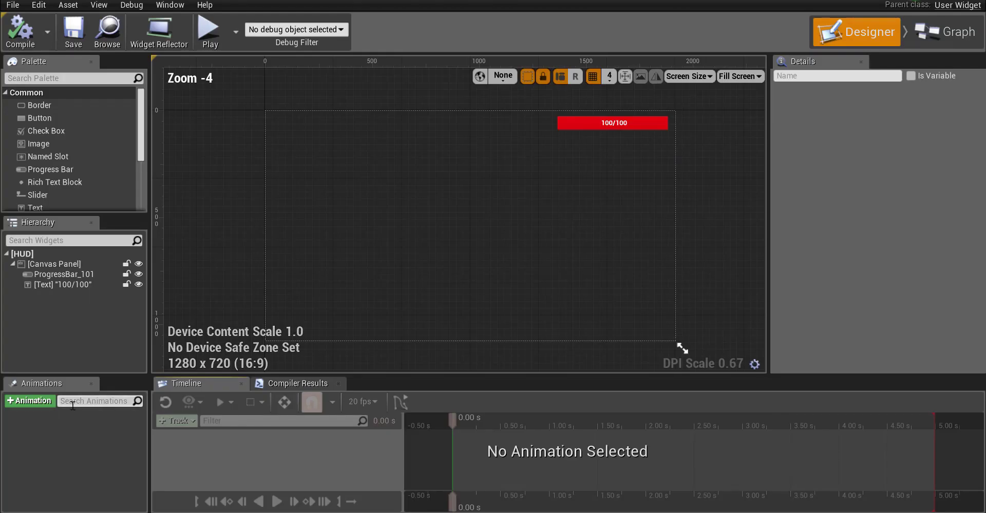
click(614, 123)
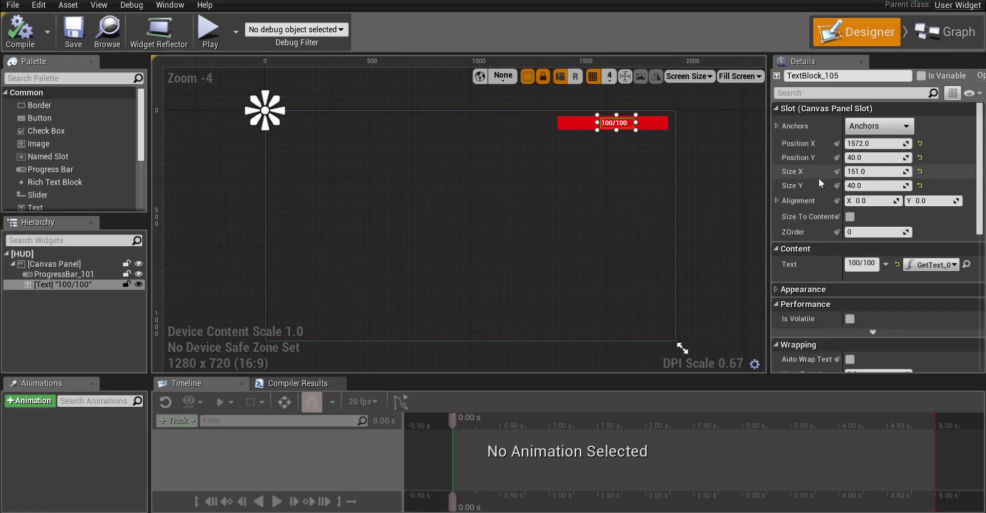
click(965, 265)
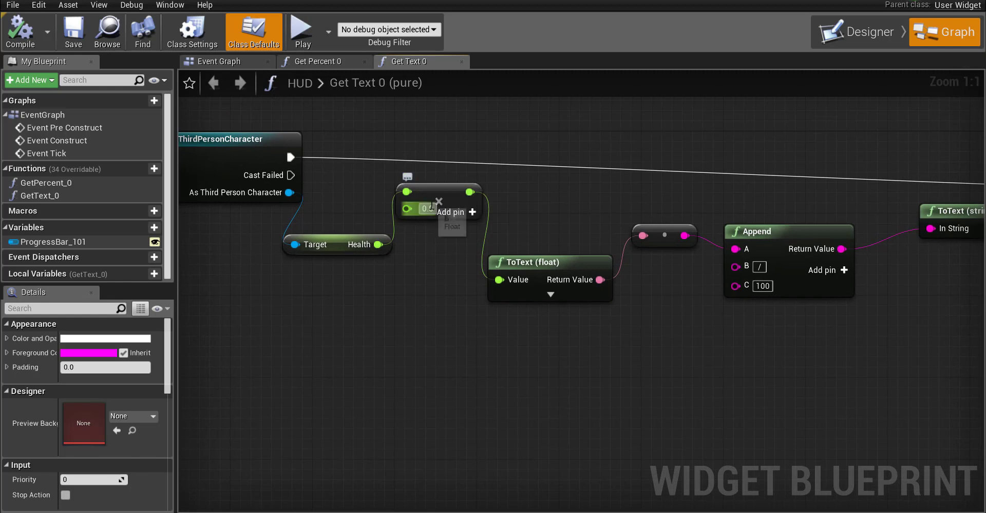
click(428, 209)
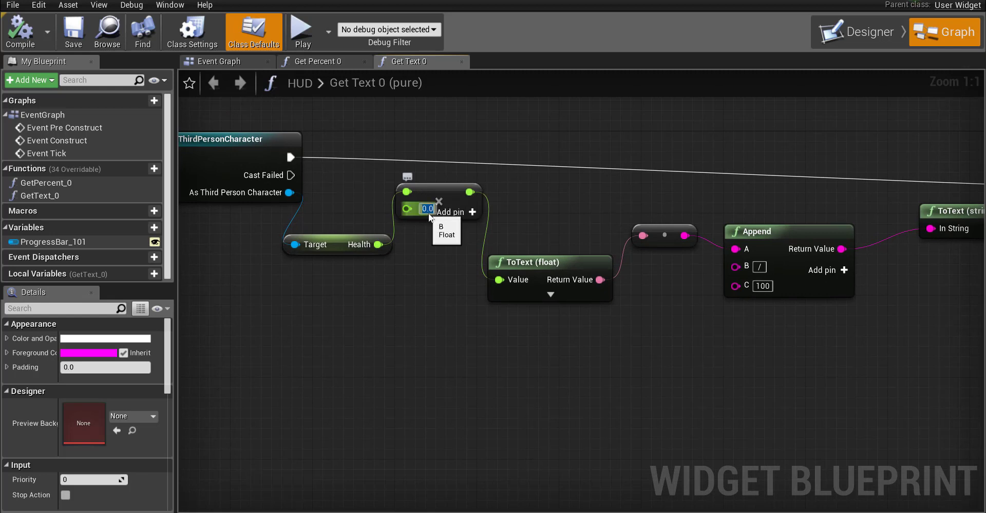
text(1)
key(Return)
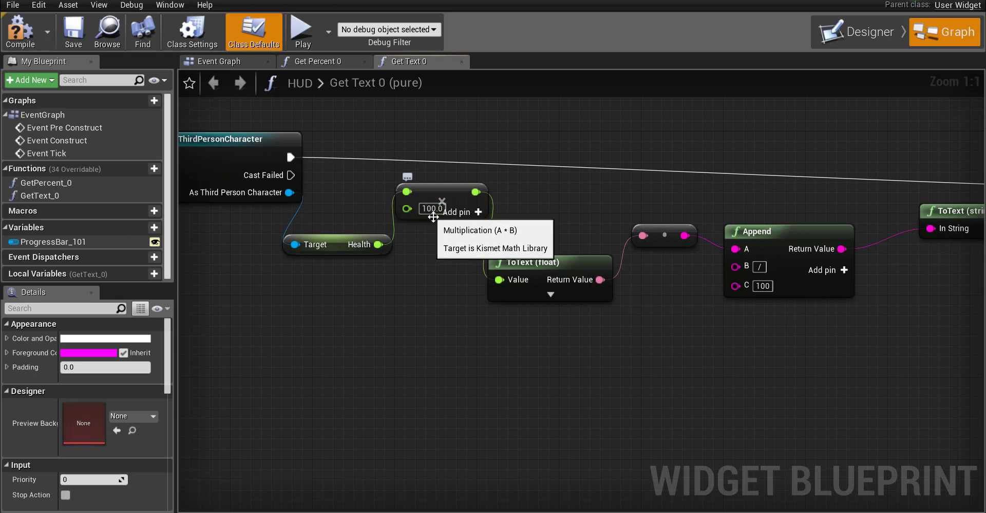
click(20, 31)
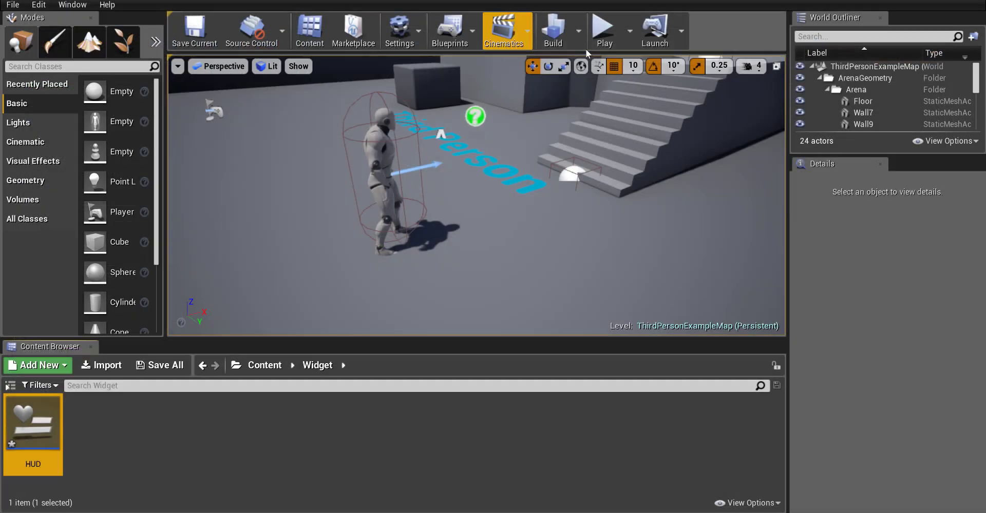
Play the level again and run the character over the spikes to check how the health text follows the bar
click(604, 30)
click(545, 177)
key(w)
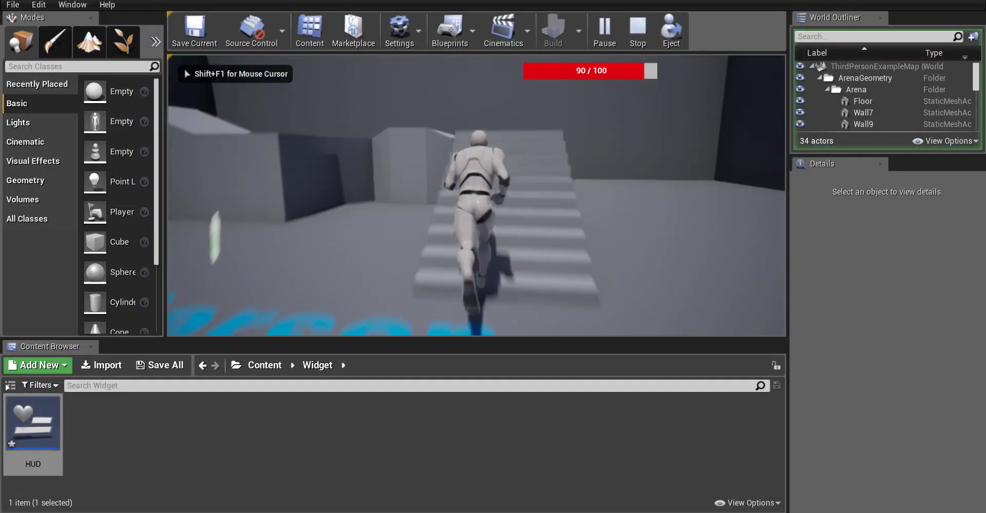
key(w)
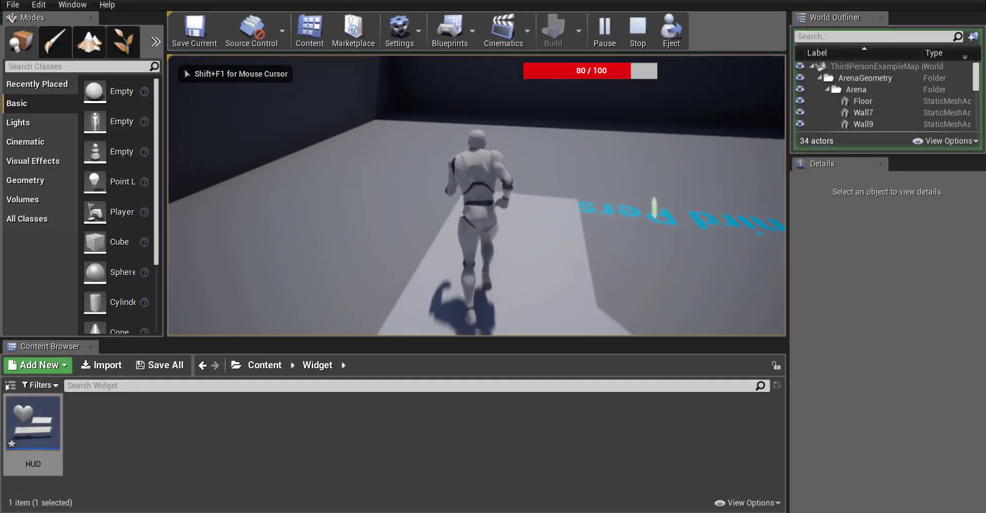
key(w)
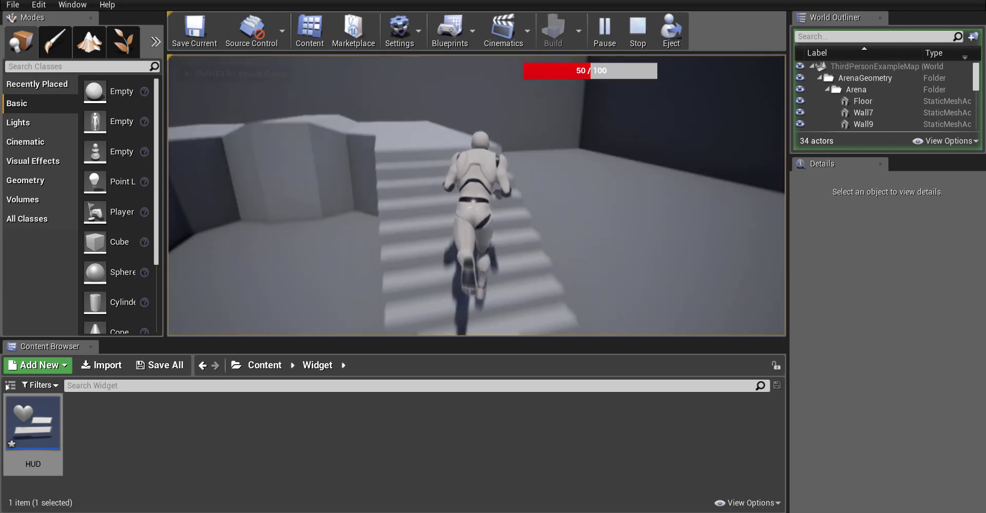
key(w)
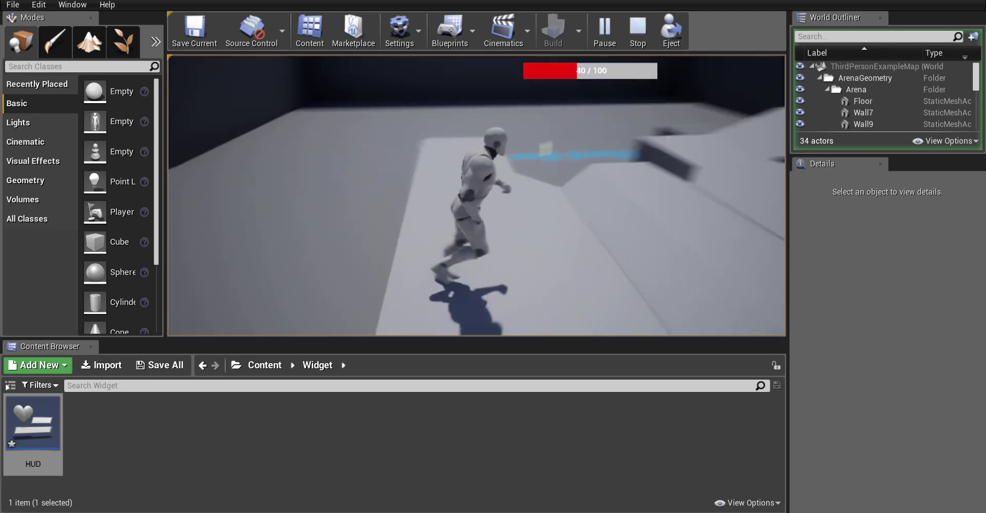